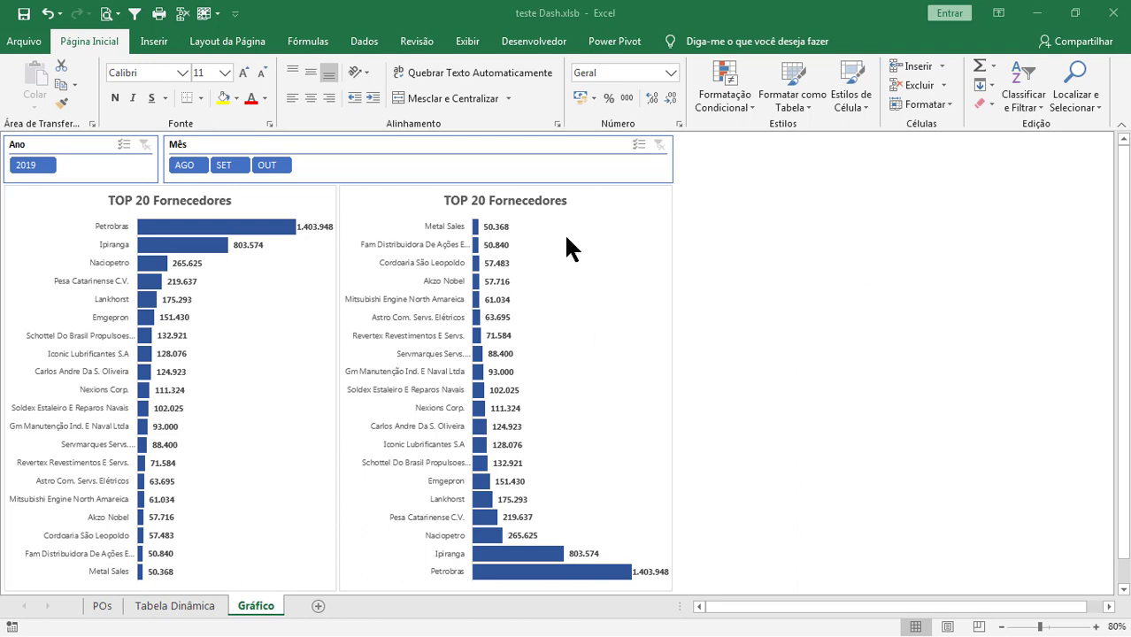
# Close the teste Dash.xlsb workbook to return to Gráfico TOP 20.xlsx.
pyautogui.click(1106, 19)
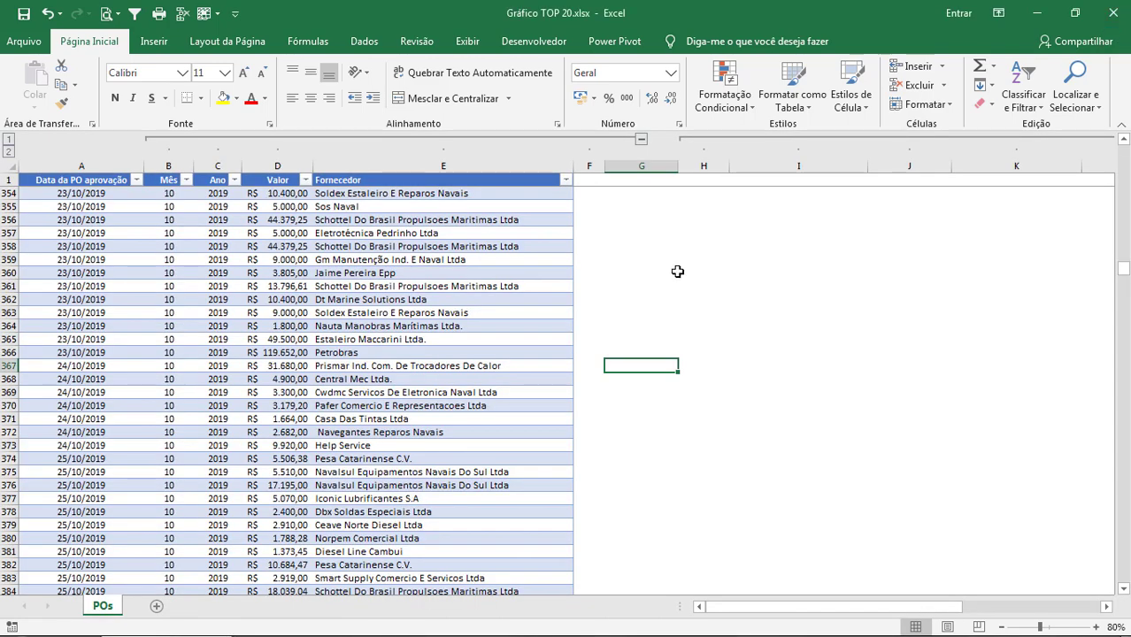
# Turn on the formula bar from the Exibir tab.
pyautogui.press('Home')
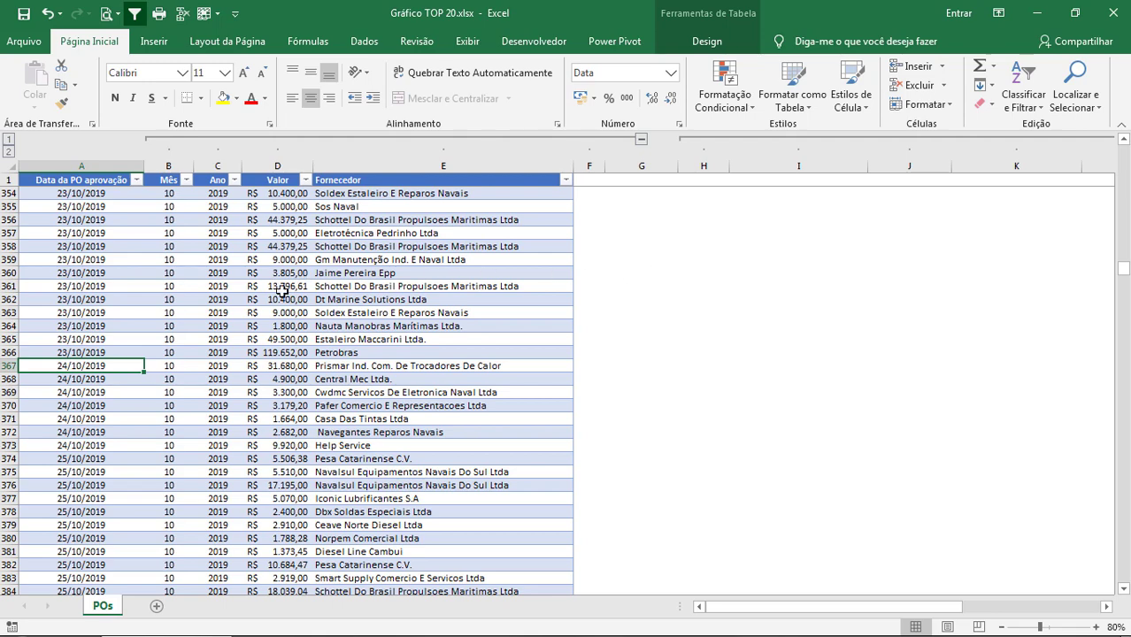
pyautogui.hotkey('ctrl', 'Home')
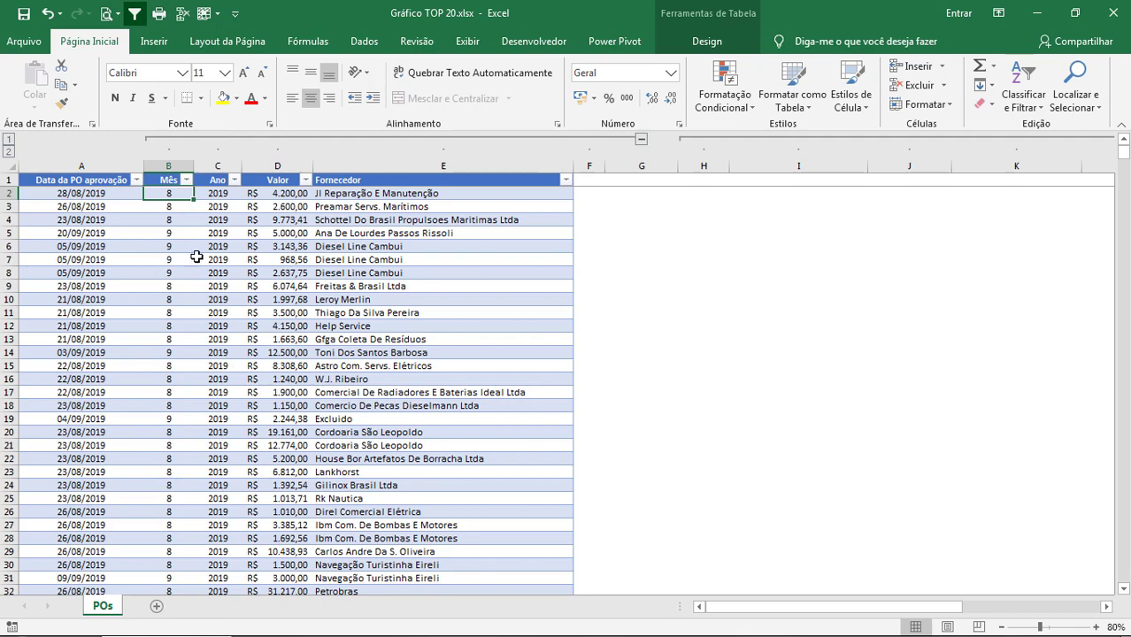
pyautogui.click(467, 42)
pyautogui.click(420, 71)
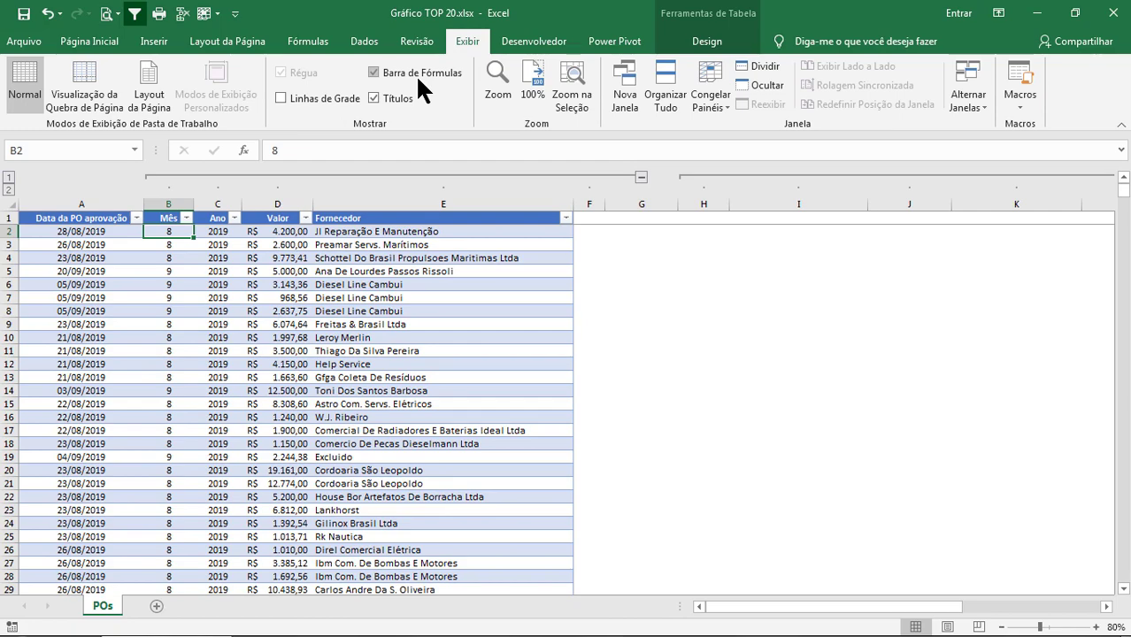
# Clear the old month numbers from B2:B416 in the Mês column, keeping the header.
pyautogui.press('Left')
pyautogui.hotkey('ctrl', 'Down')
pyautogui.scroll(-3, 330, 225)
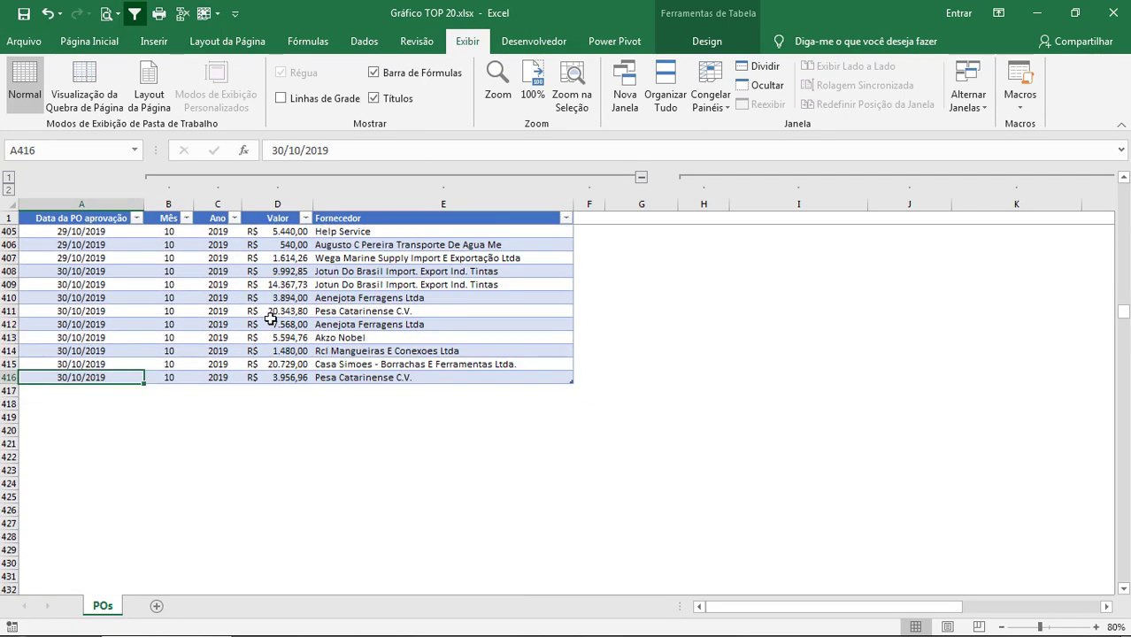
pyautogui.click(168, 350)
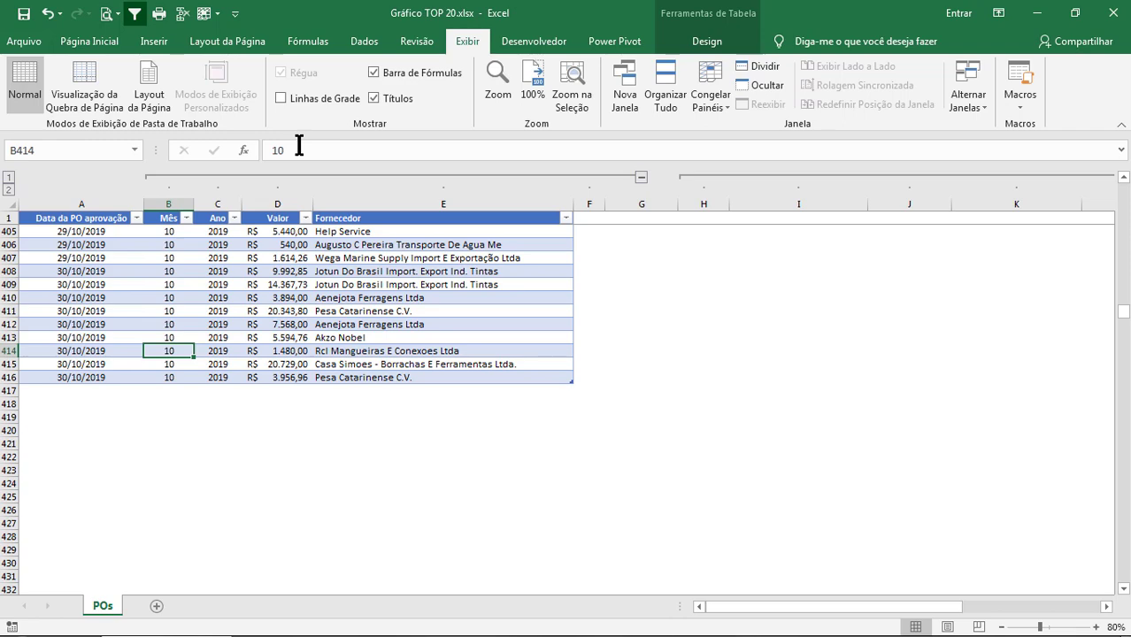
pyautogui.hotkey('ctrl', 'Up')
pyautogui.press('Down')
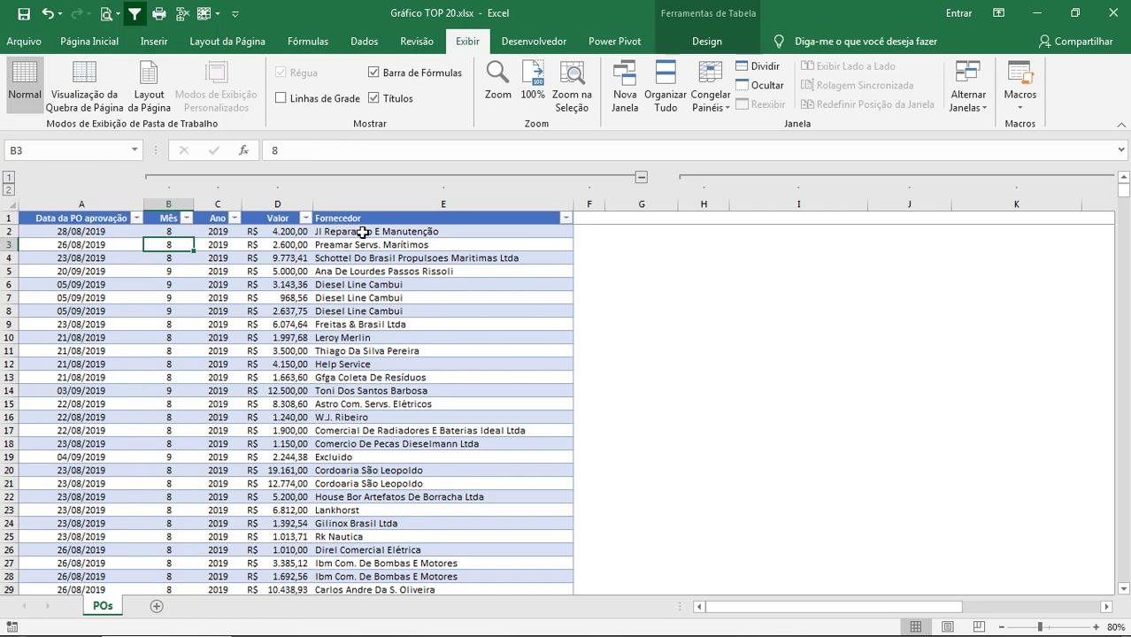
pyautogui.press('Up')
pyautogui.hotkey('ctrl', 'shift', 'Down')
pyautogui.press('Delete')
pyautogui.hotkey('ctrl', 'Up')
# Enter =TEXTO([@[Data da PO aprovação]];"mmm") in B2 to fill the Mês column.
pyautogui.press('Down')
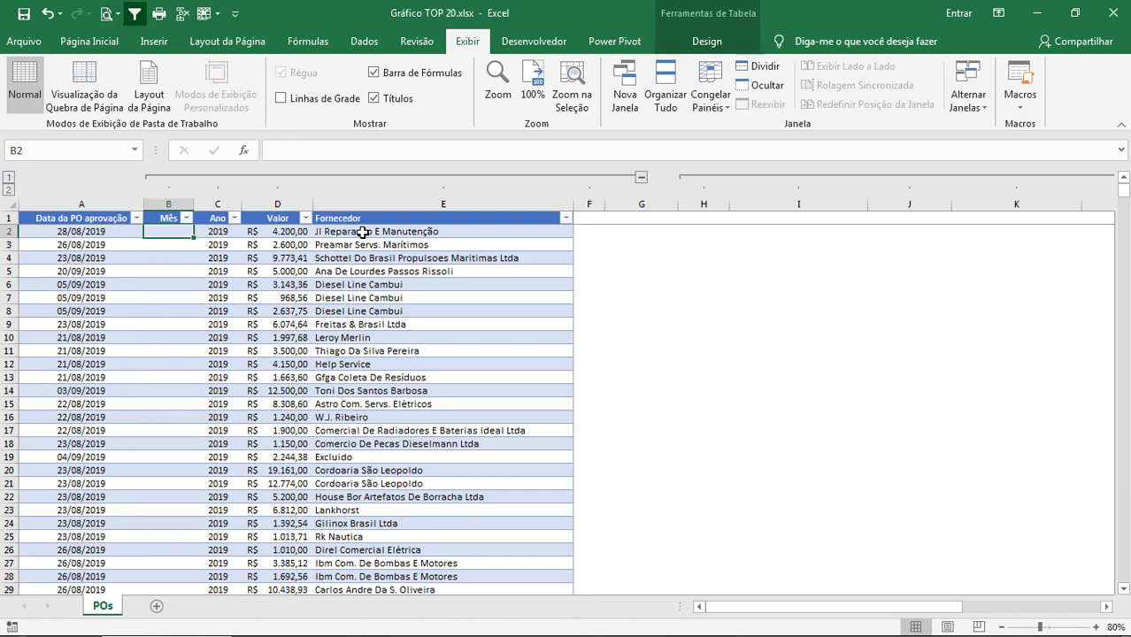
pyautogui.write('=tex')
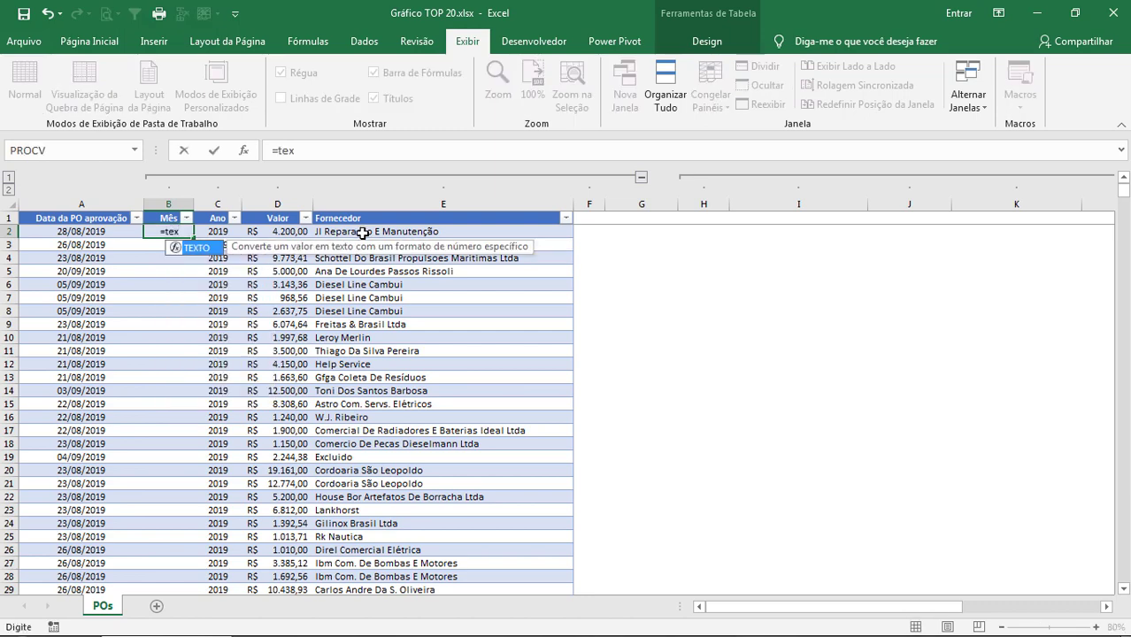
pyautogui.press('Escape')
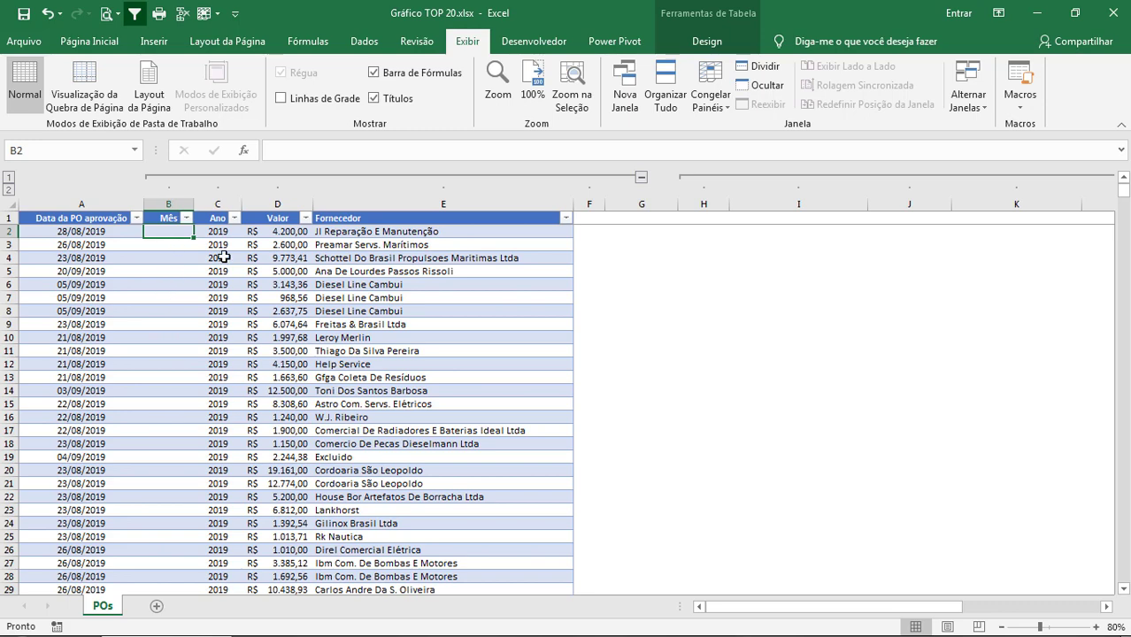
pyautogui.write('=tex')
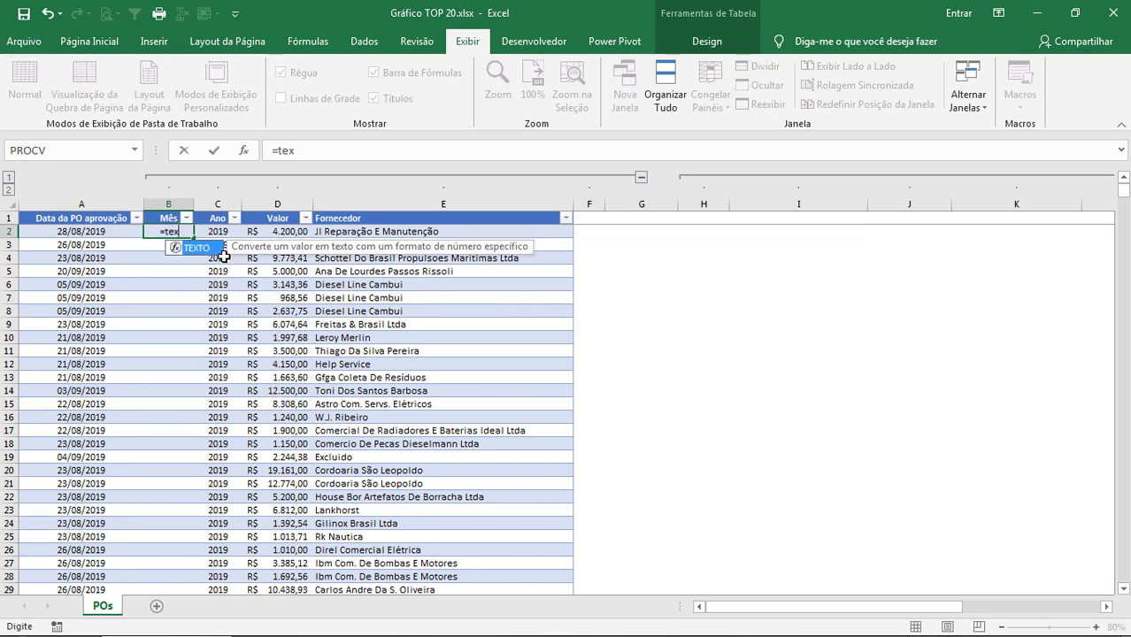
pyautogui.write('t')
pyautogui.press('Tab')
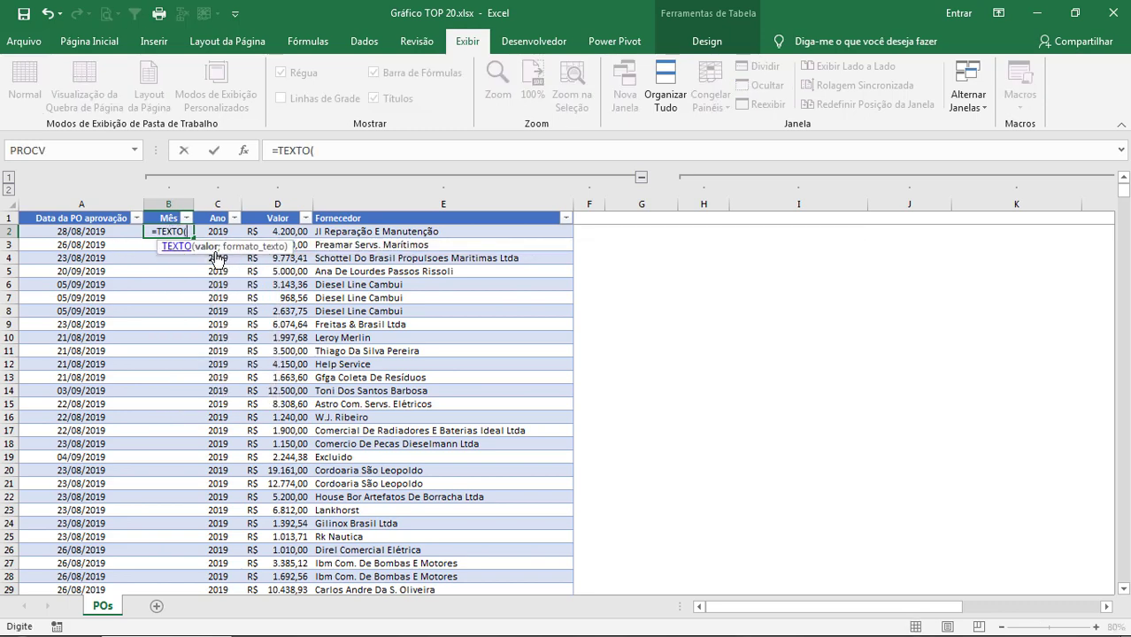
pyautogui.click(94, 230)
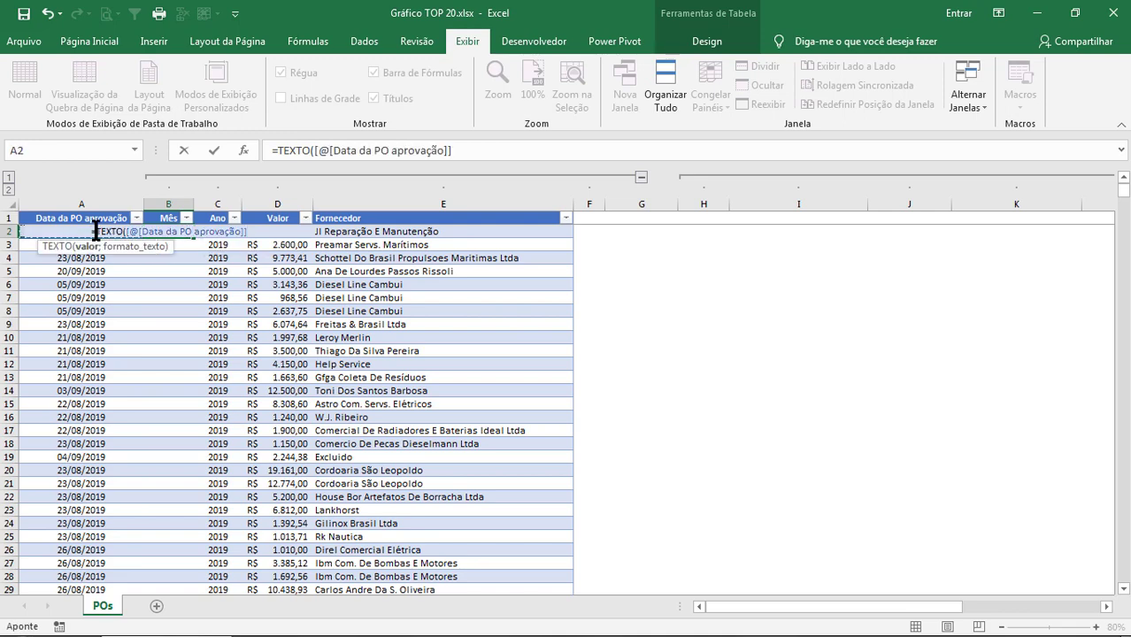
pyautogui.write(';"mm')
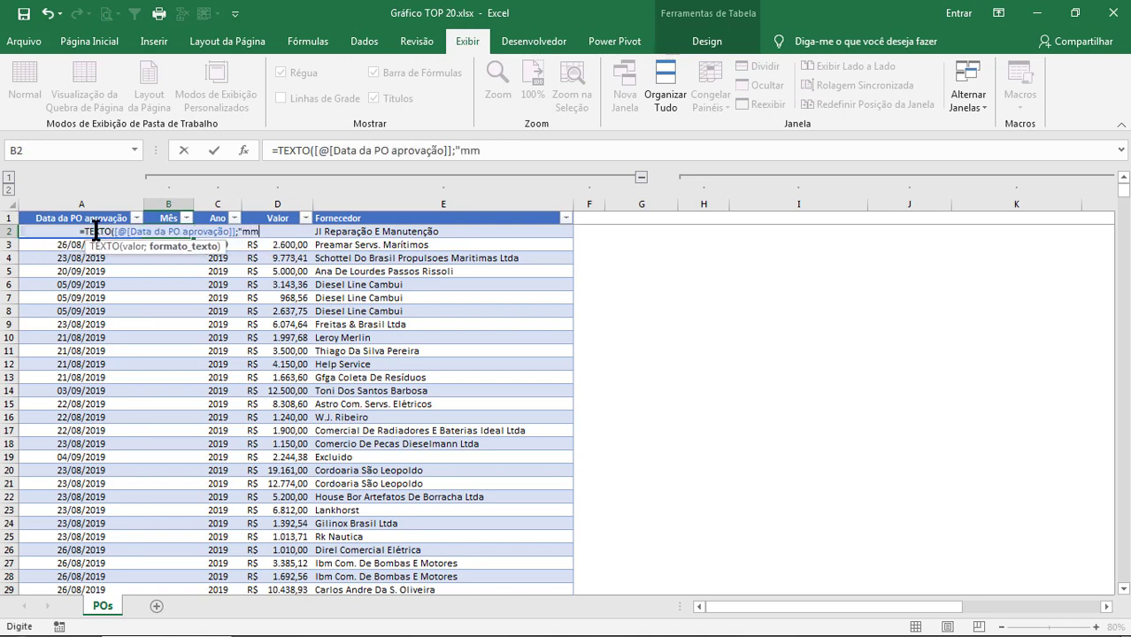
pyautogui.write('m")')
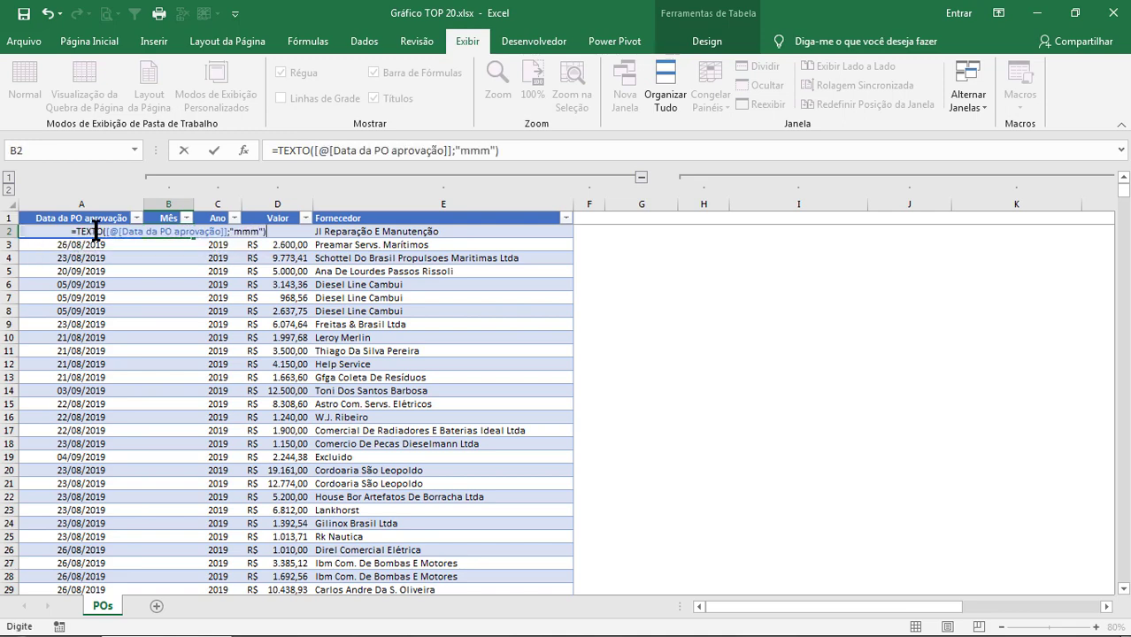
pyautogui.press('Return')
# Check the month-name formula in cell B2 without changing it.
pyautogui.keyDown('ctrl'); pyautogui.scroll(3, 341, 256); pyautogui.keyUp('ctrl')
pyautogui.keyDown('ctrl'); pyautogui.scroll(2, 342, 256); pyautogui.keyUp('ctrl')
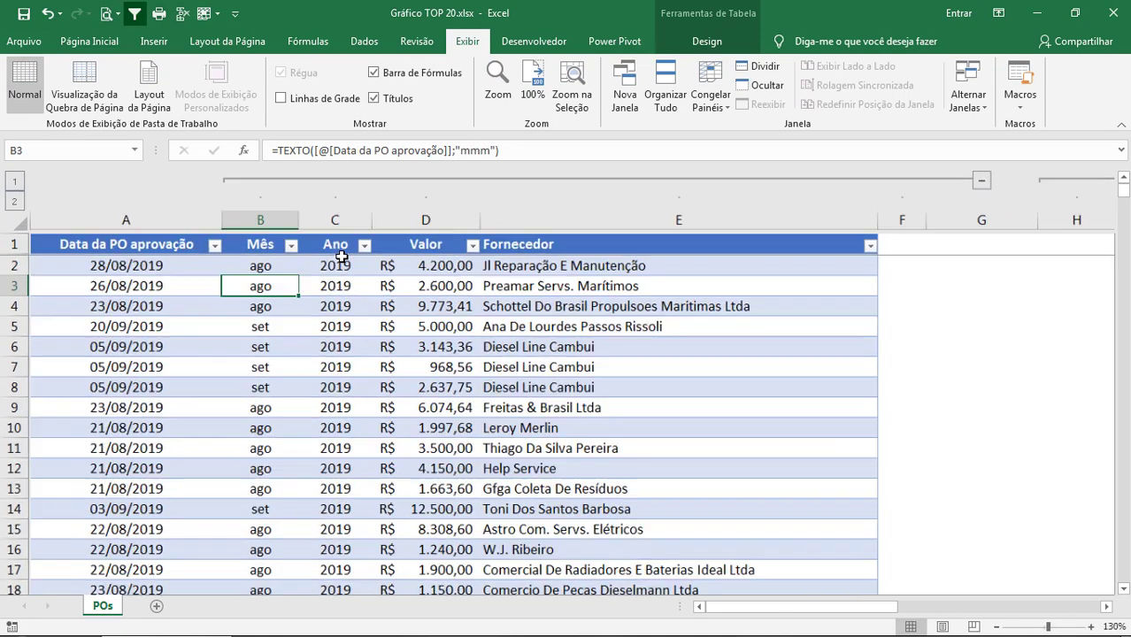
pyautogui.keyDown('ctrl'); pyautogui.scroll(1, 341, 257); pyautogui.keyUp('ctrl')
pyautogui.click(301, 267)
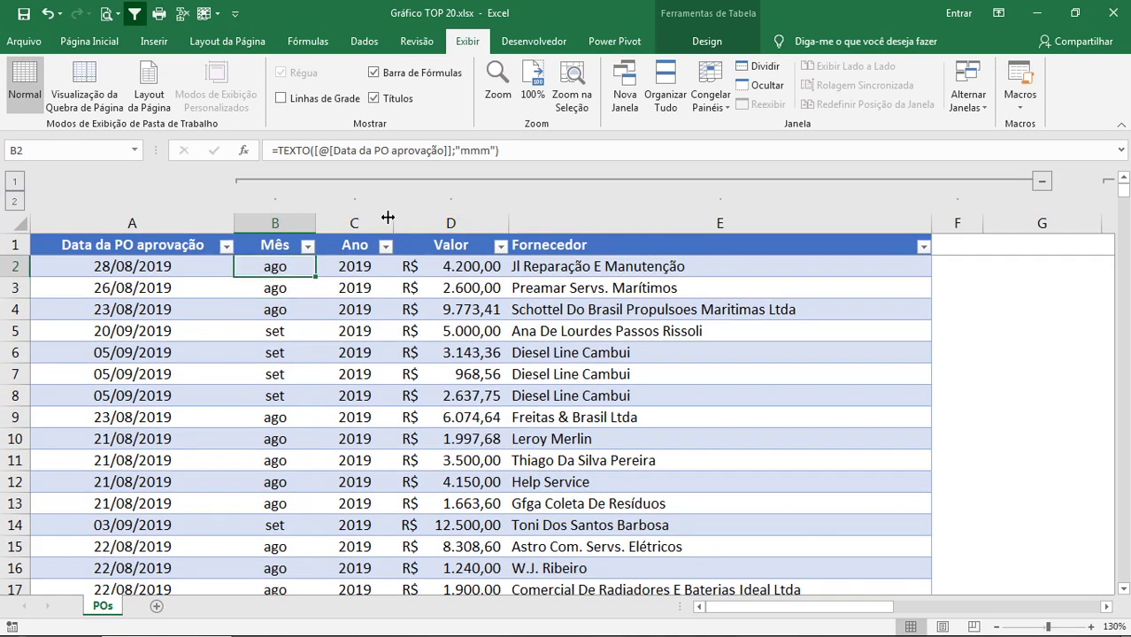
pyautogui.press('F2')
pyautogui.press('Escape')
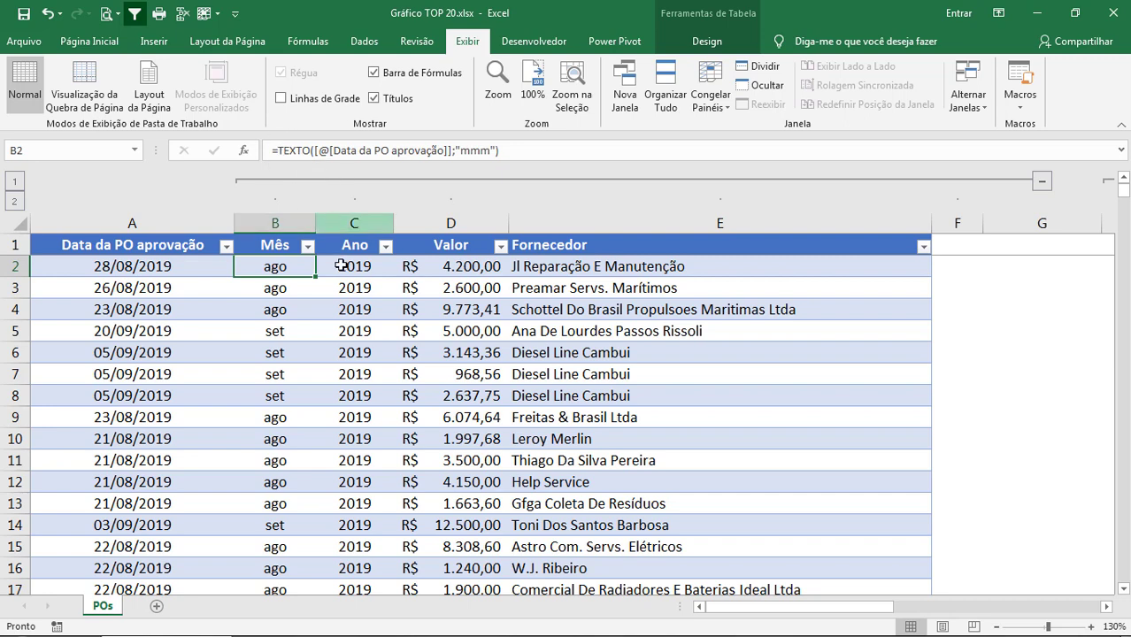
# Wrap the Mês formula in PRI.MAIÚSCULA and check the results in the filter list.
pyautogui.click(279, 150)
pyautogui.write('pri')
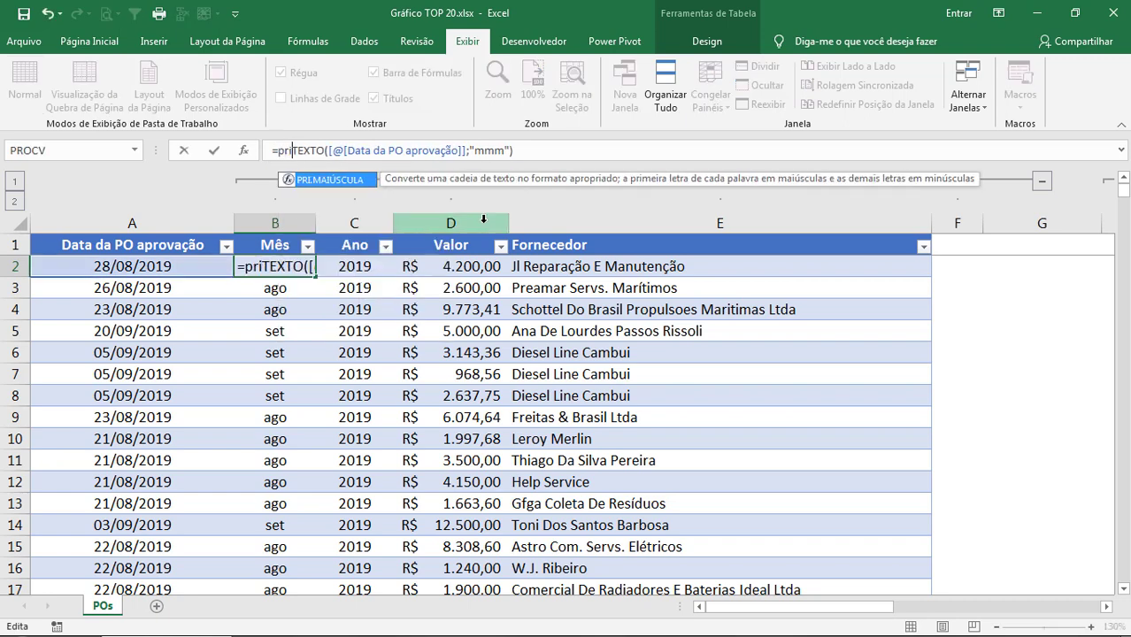
pyautogui.press('Tab')
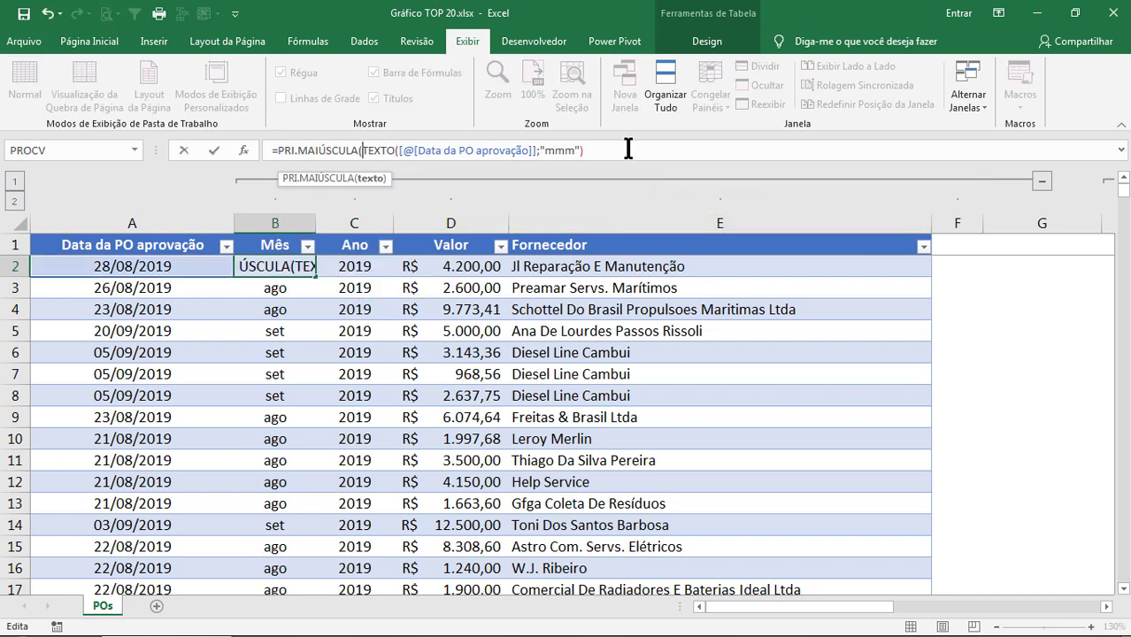
pyautogui.write(')')
pyautogui.press('Return')
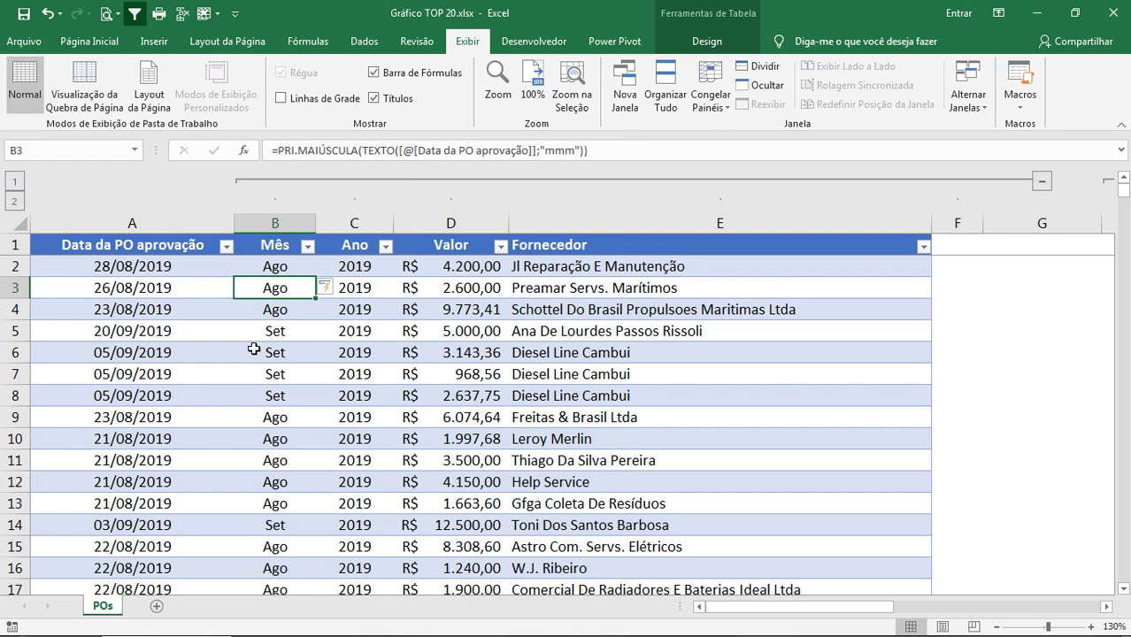
pyautogui.click(308, 245)
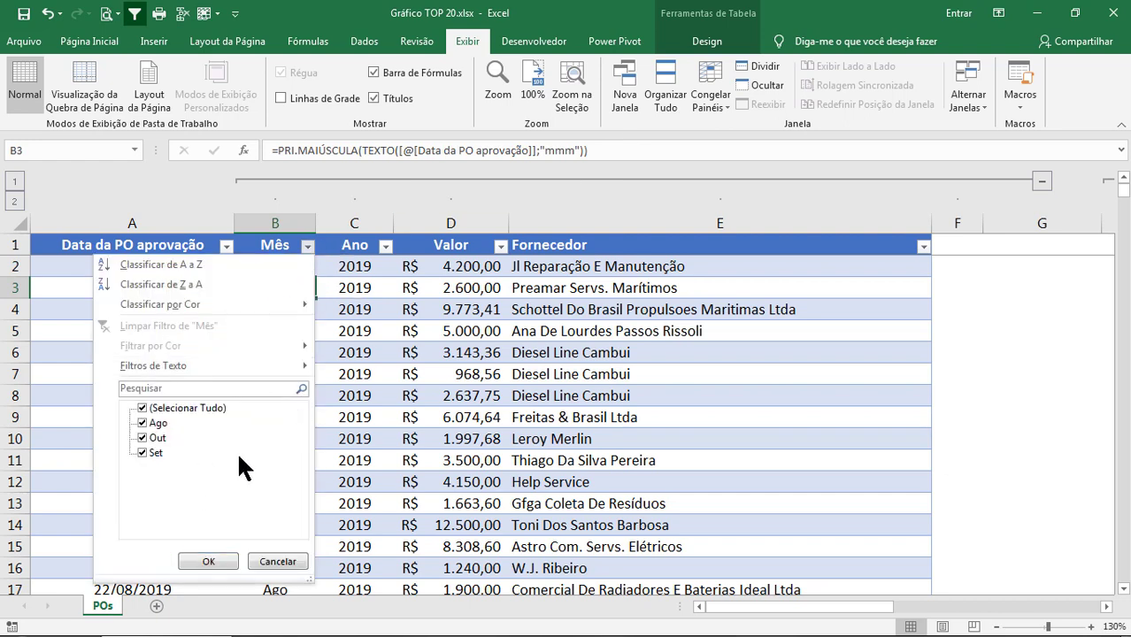
pyautogui.click(208, 561)
# Change the wrapper to MAIÚSCULA so months show as AGO, SET, OUT.
pyautogui.click(283, 265)
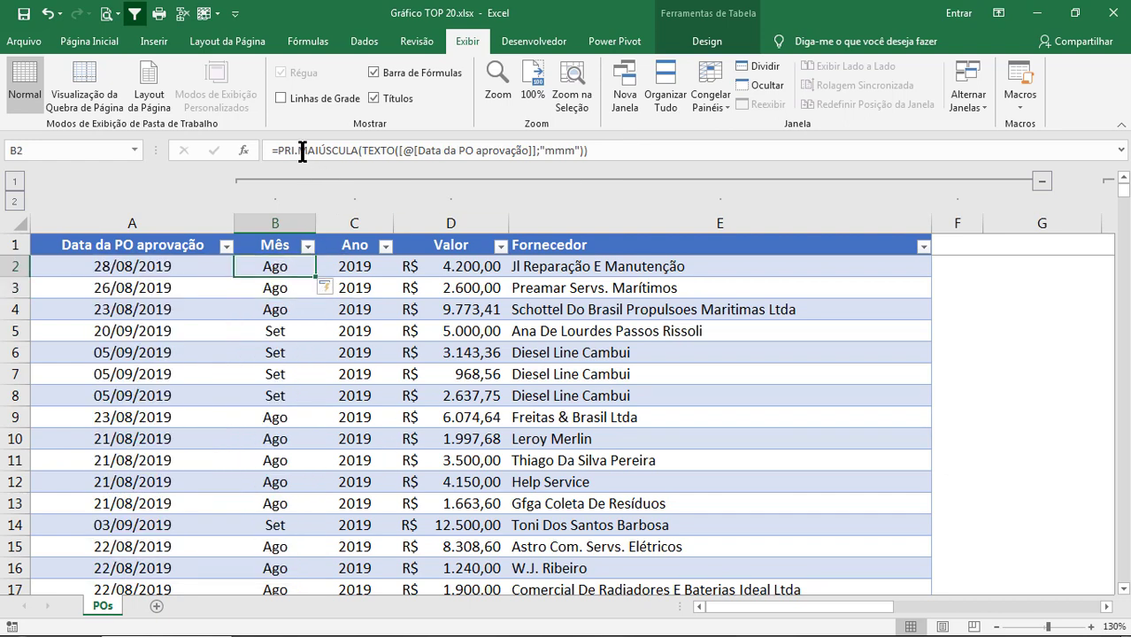
pyautogui.moveTo(297, 150); pyautogui.dragTo(275, 150)
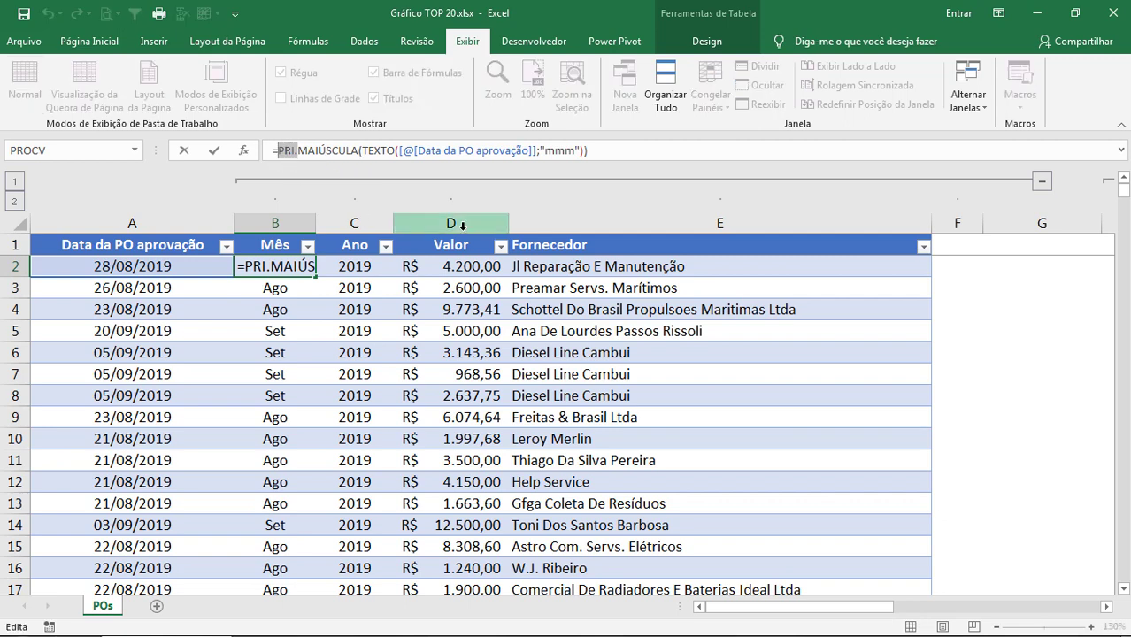
pyautogui.press('Delete')
pyautogui.press('Return')
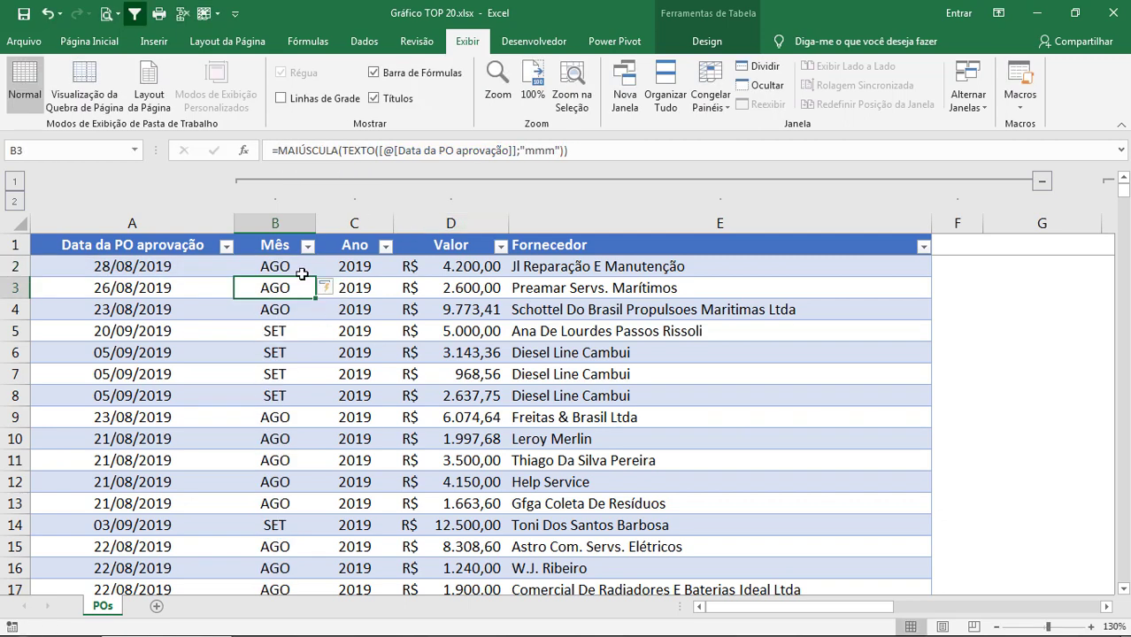
pyautogui.click(303, 258)
pyautogui.click(307, 246)
pyautogui.click(374, 264)
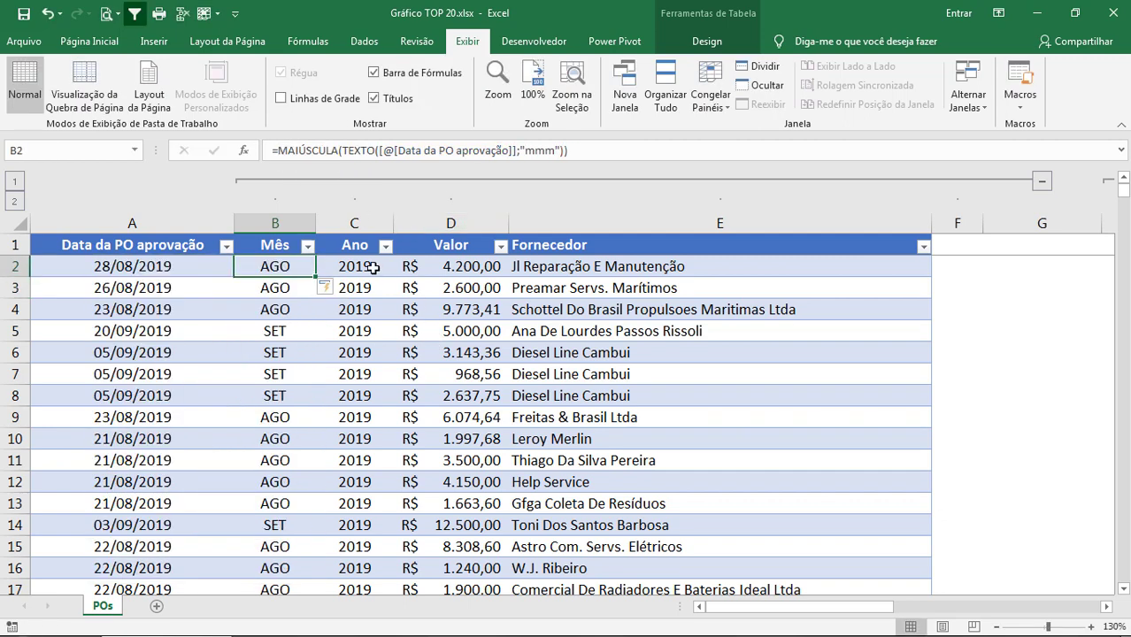
# Check the Ano and approval date cells, then move just below the table's last row.
pyautogui.click(371, 268)
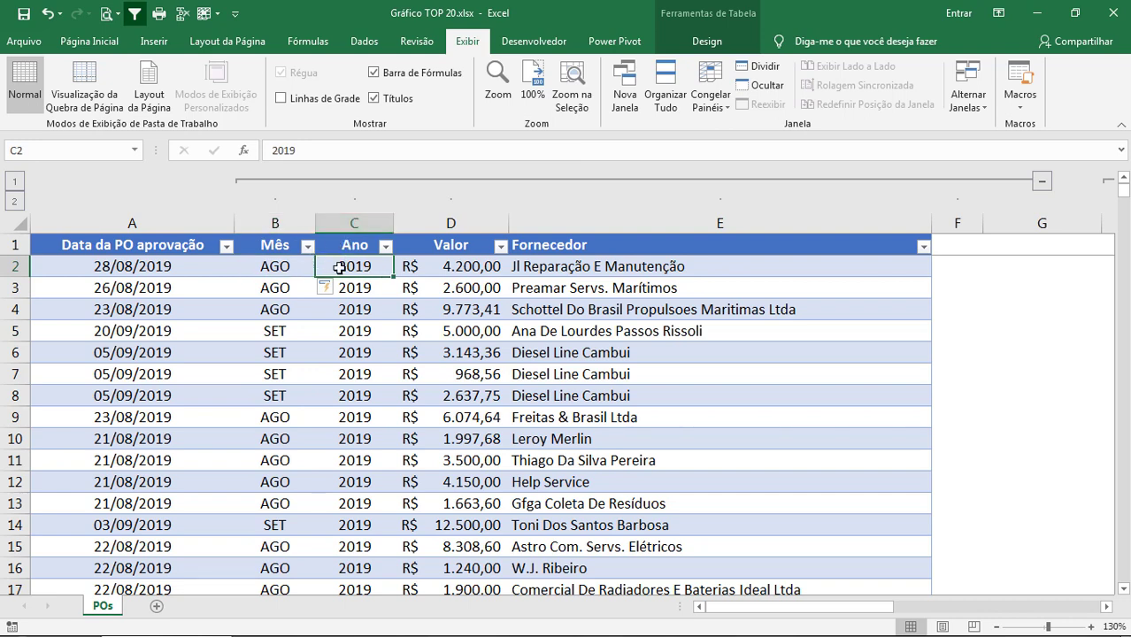
pyautogui.click(160, 267)
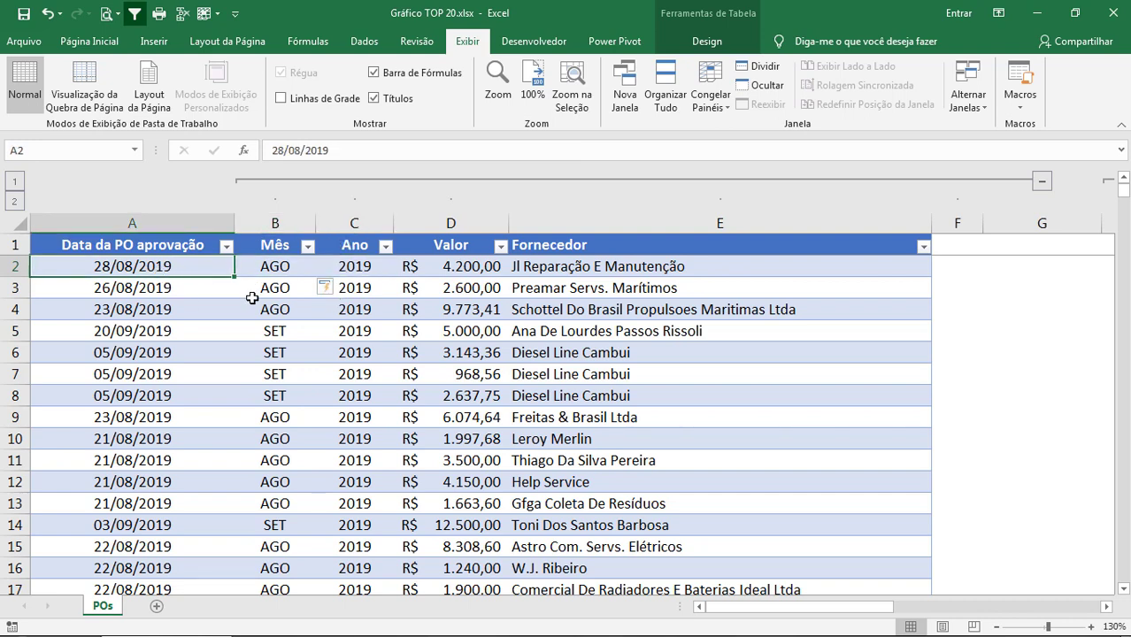
pyautogui.click(364, 266)
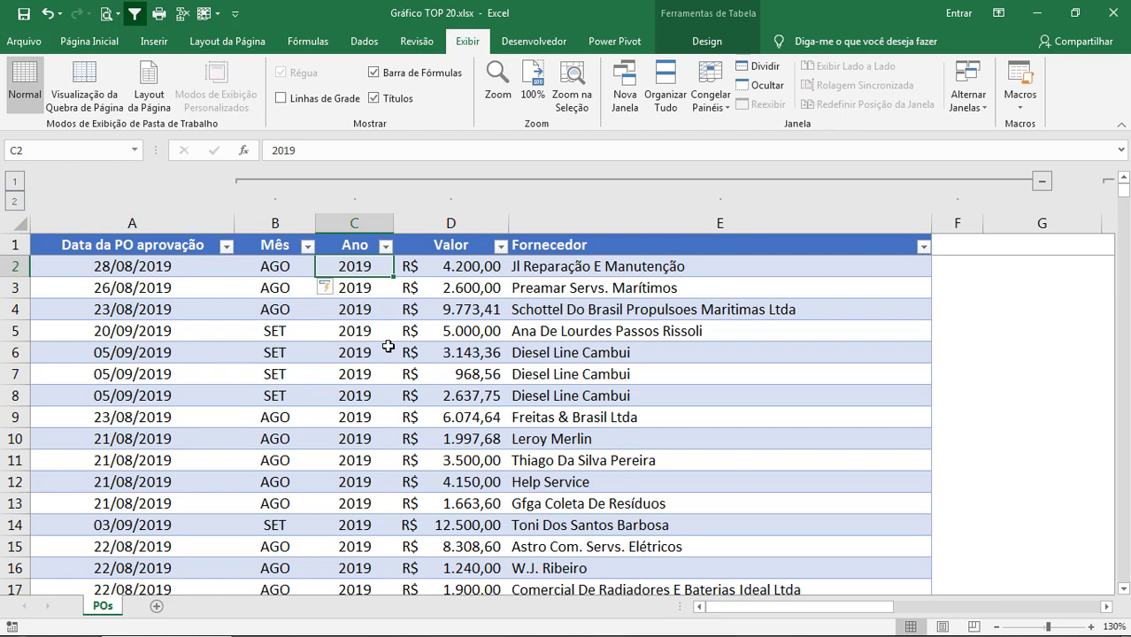
pyautogui.hotkey('ctrl', 'Left')
pyautogui.hotkey('ctrl', 'Down')
pyautogui.press('Down')
pyautogui.scroll(-2, 382, 358)
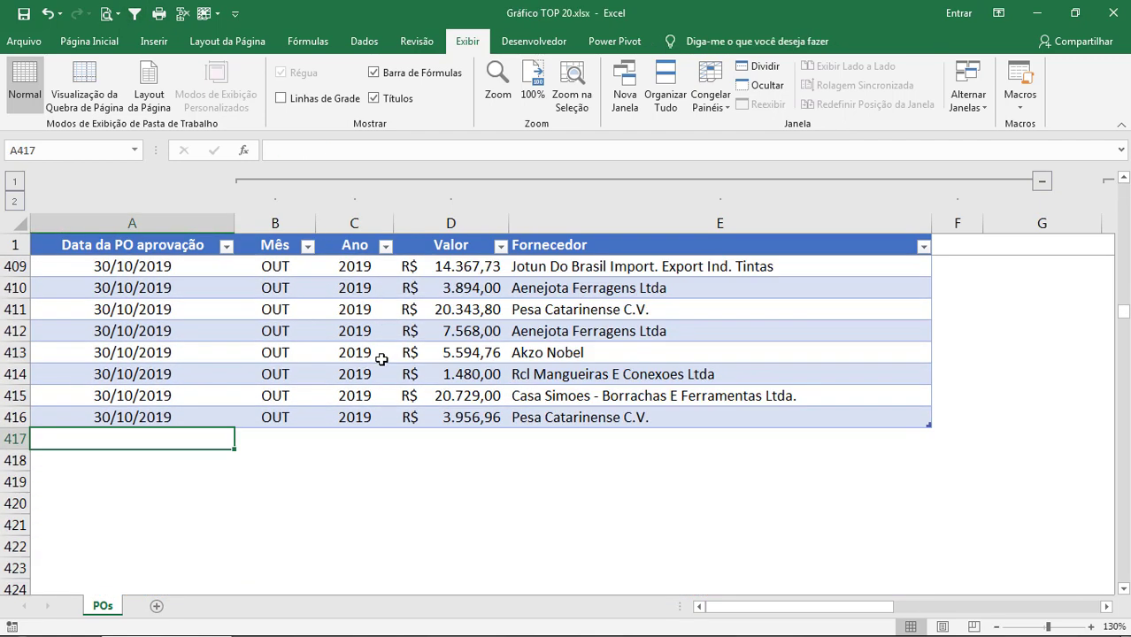
pyautogui.write('03/11/2019')
pyautogui.press('Return')
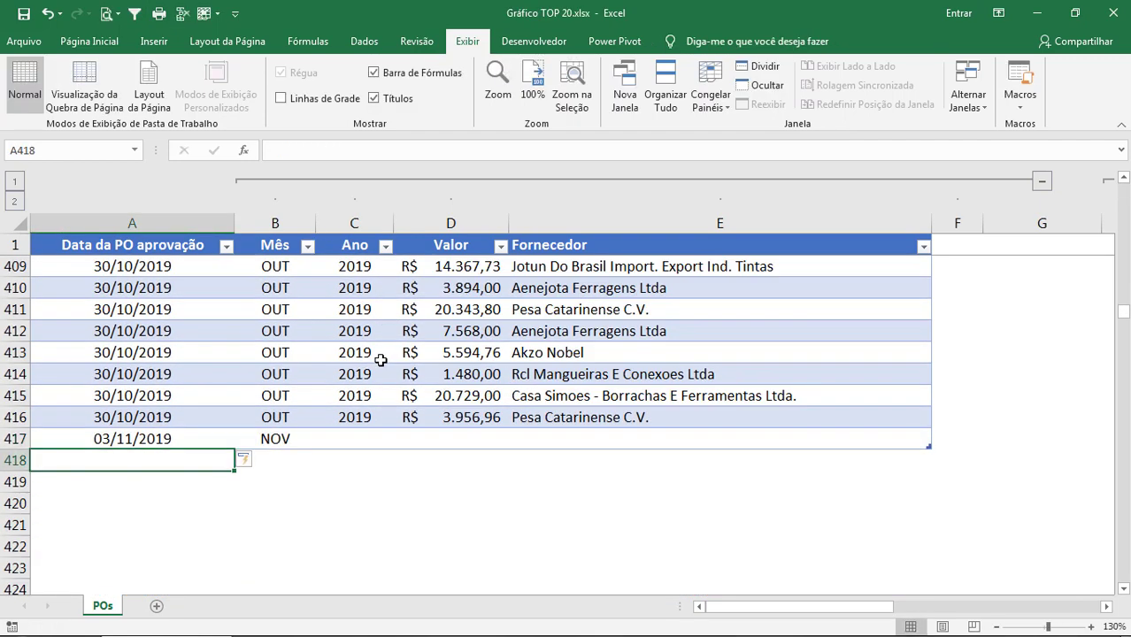
pyautogui.click(363, 434)
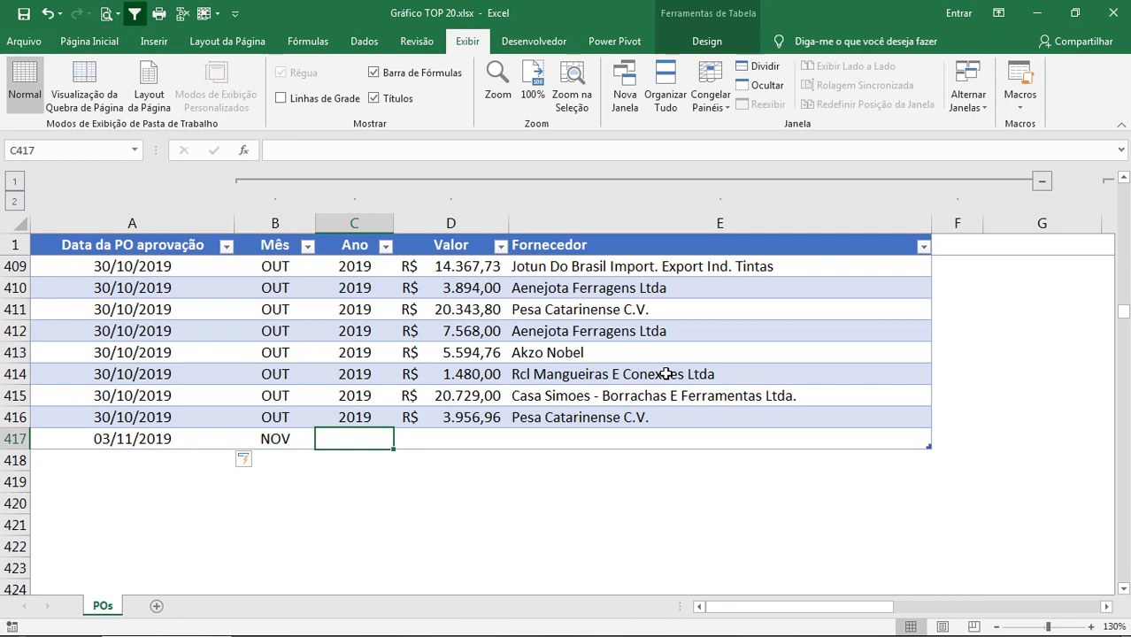
pyautogui.hotkey('ctrl', 'z')
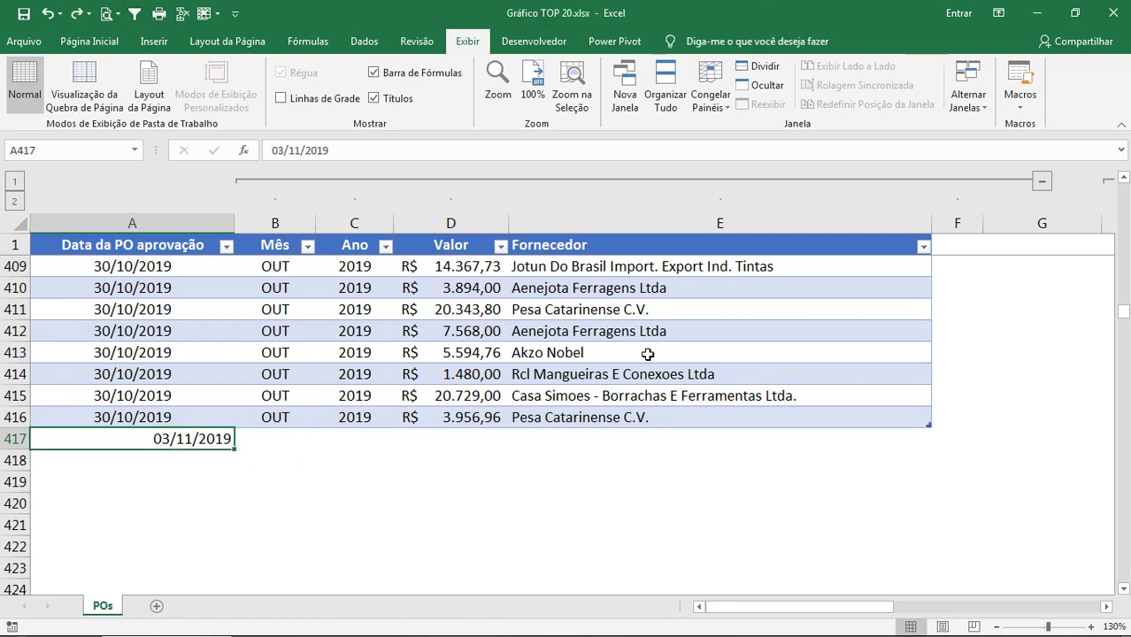
pyautogui.hotkey('ctrl', 'z')
pyautogui.hotkey('ctrl', 'z')
pyautogui.hotkey('ctrl', 'z')
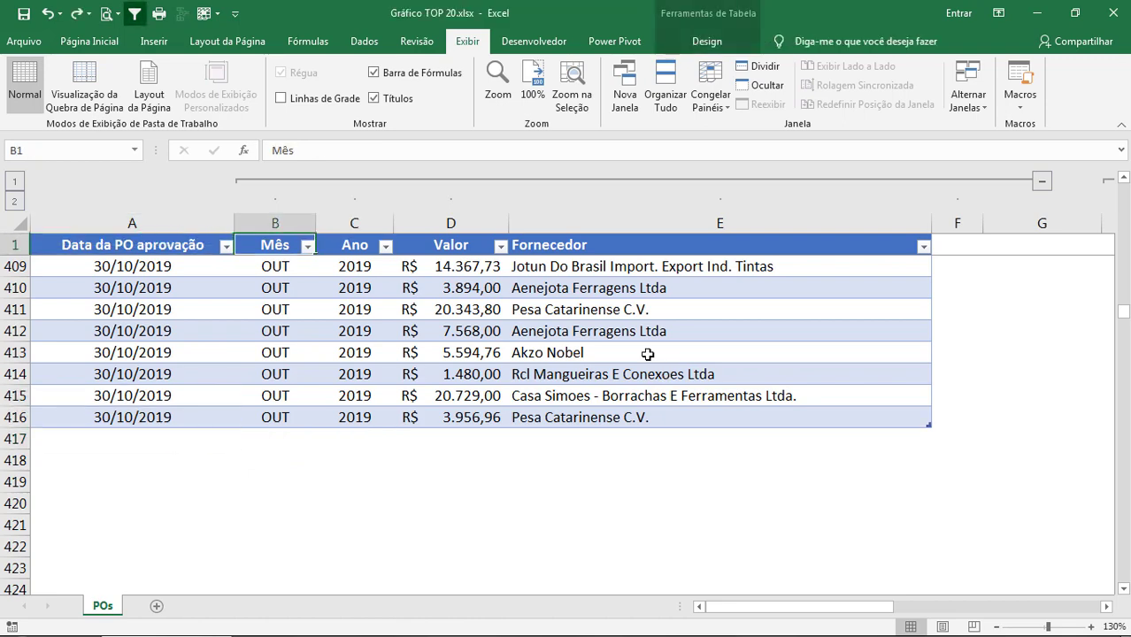
pyautogui.hotkey('ctrl', 'z')
pyautogui.hotkey('ctrl', 'z')
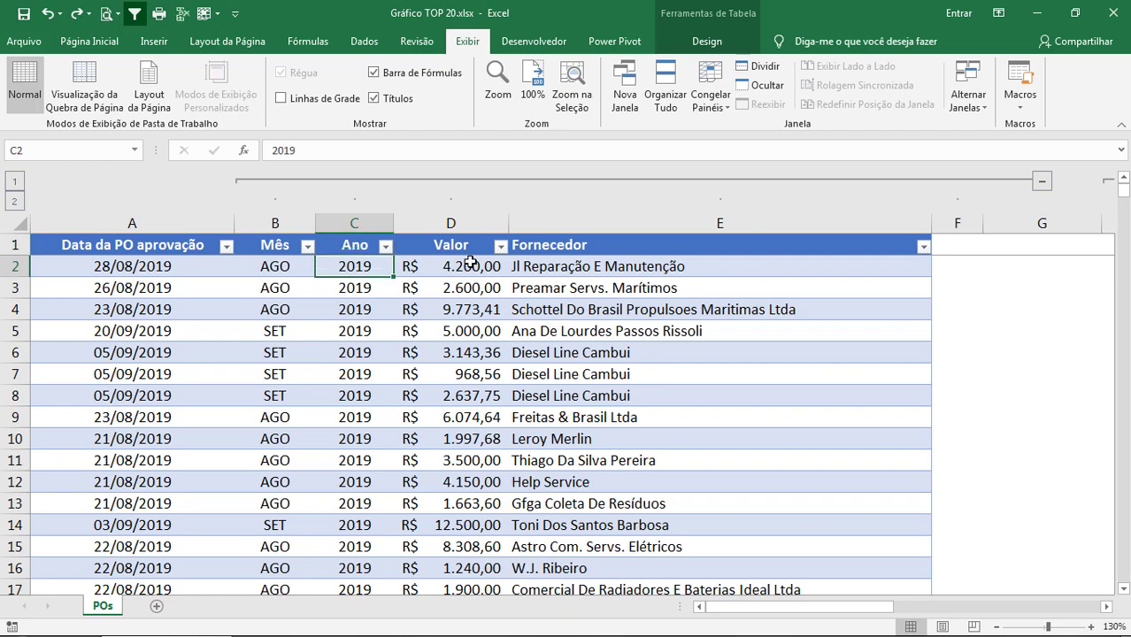
# Replace the Ano values with =ANO([@[Data da PO aprovação]]) for the whole column.
pyautogui.hotkey('ctrl', 'shift', 'Down')
pyautogui.press('Delete')
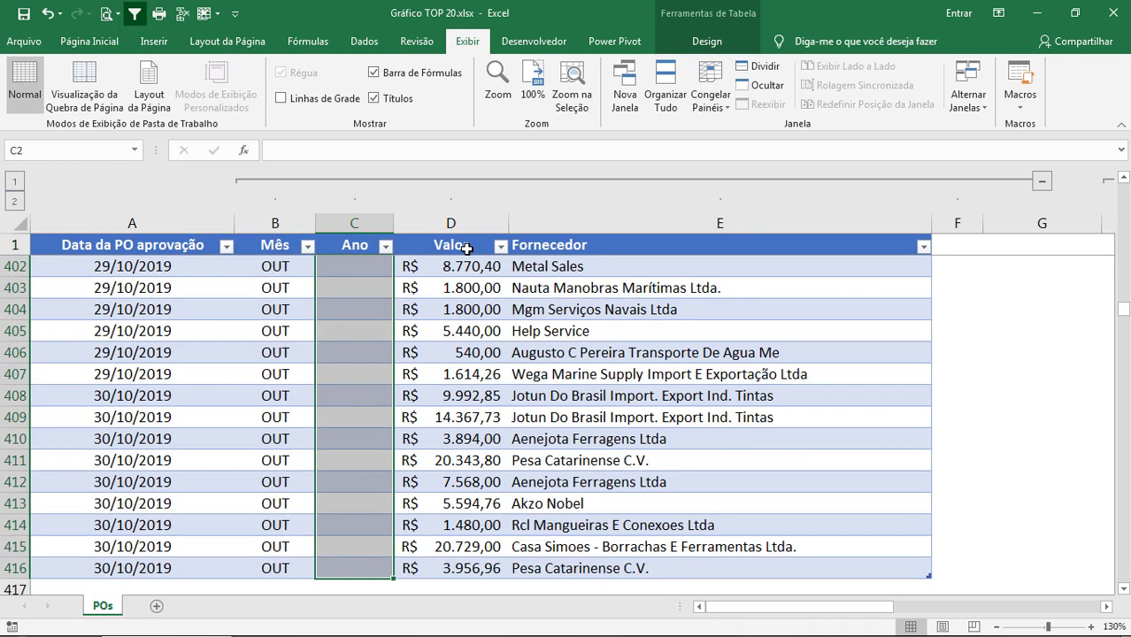
pyautogui.write('=ano')
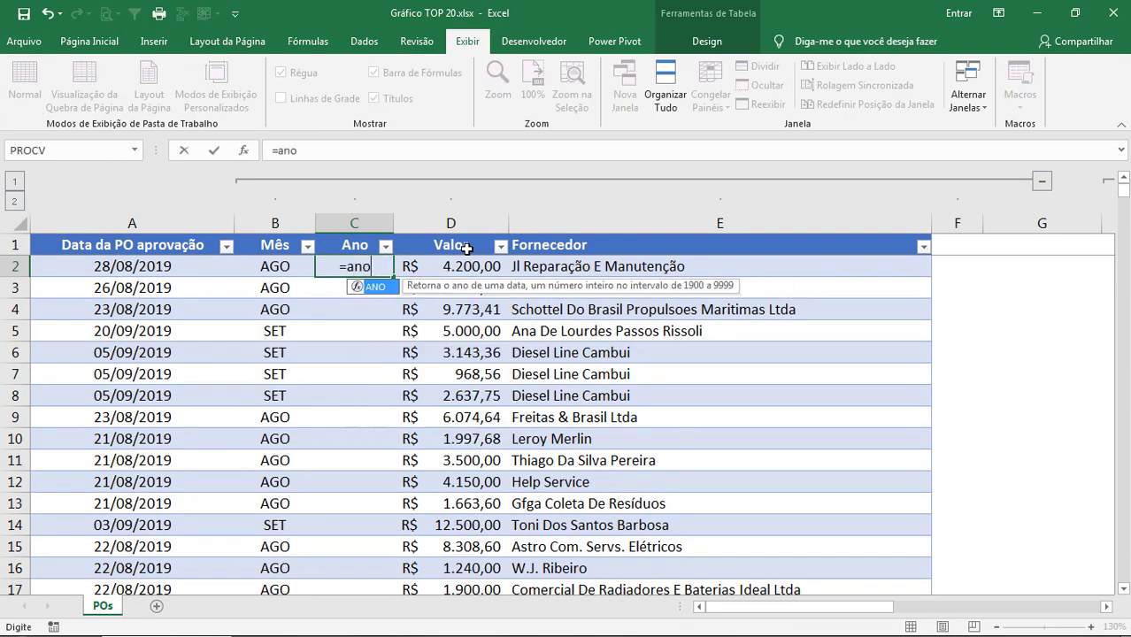
pyautogui.press('Tab')
pyautogui.press('Left')
pyautogui.press('Left')
pyautogui.write(')')
pyautogui.press('Return')
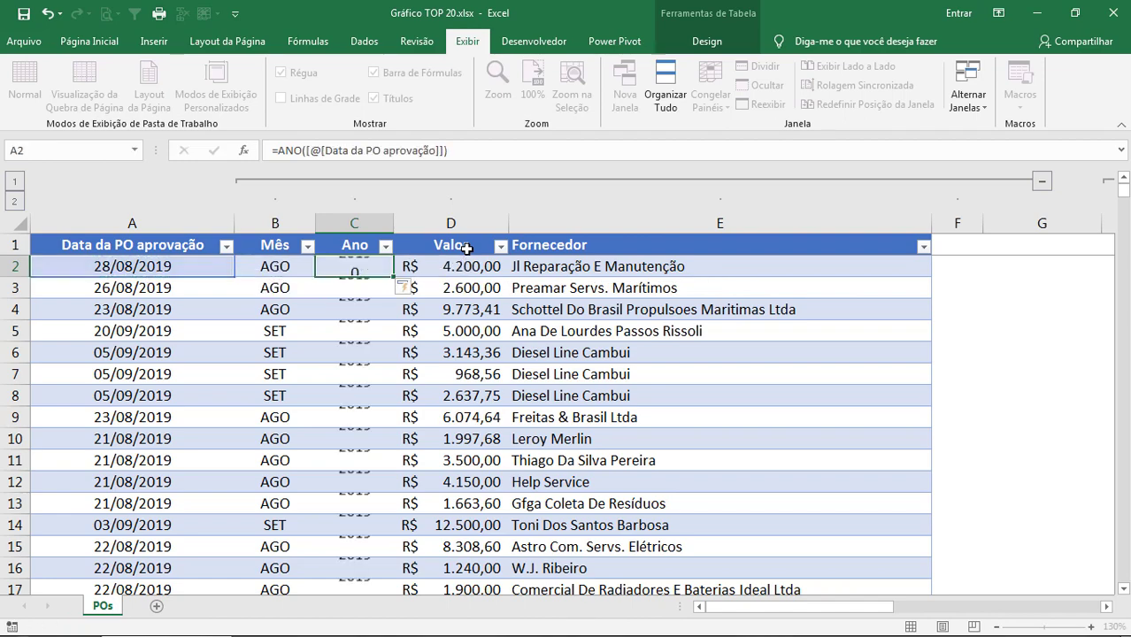
# Test the table with a new row dated 03/11/2019, then undo it.
pyautogui.click(159, 363)
pyautogui.hotkey('ctrl', 'Down')
pyautogui.press('Down')
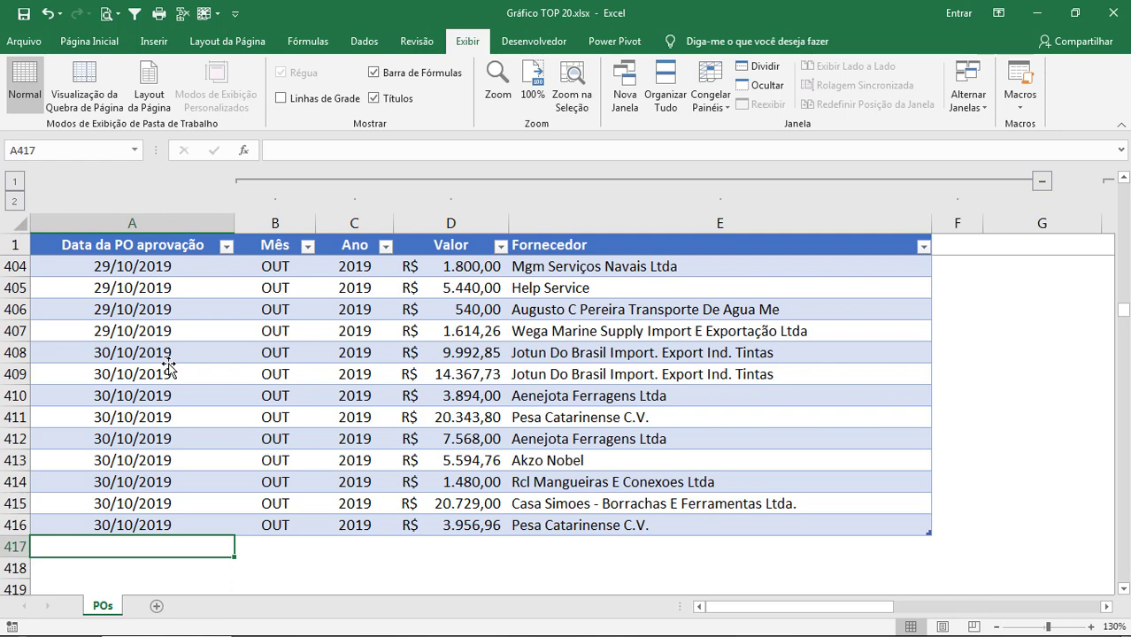
pyautogui.write('03/11/2019')
pyautogui.press('Return')
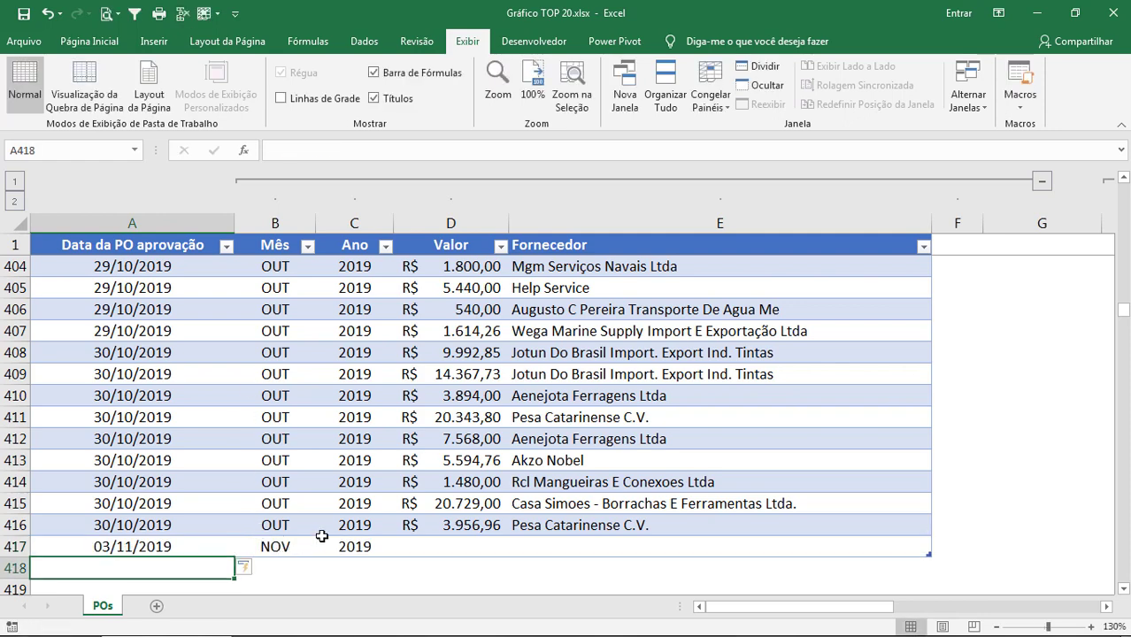
pyautogui.hotkey('ctrl', 'z')
pyautogui.hotkey('ctrl', 'z')
# Add a sheet named Tabela Dinâmica and hide its gridlines.
pyautogui.click(358, 417)
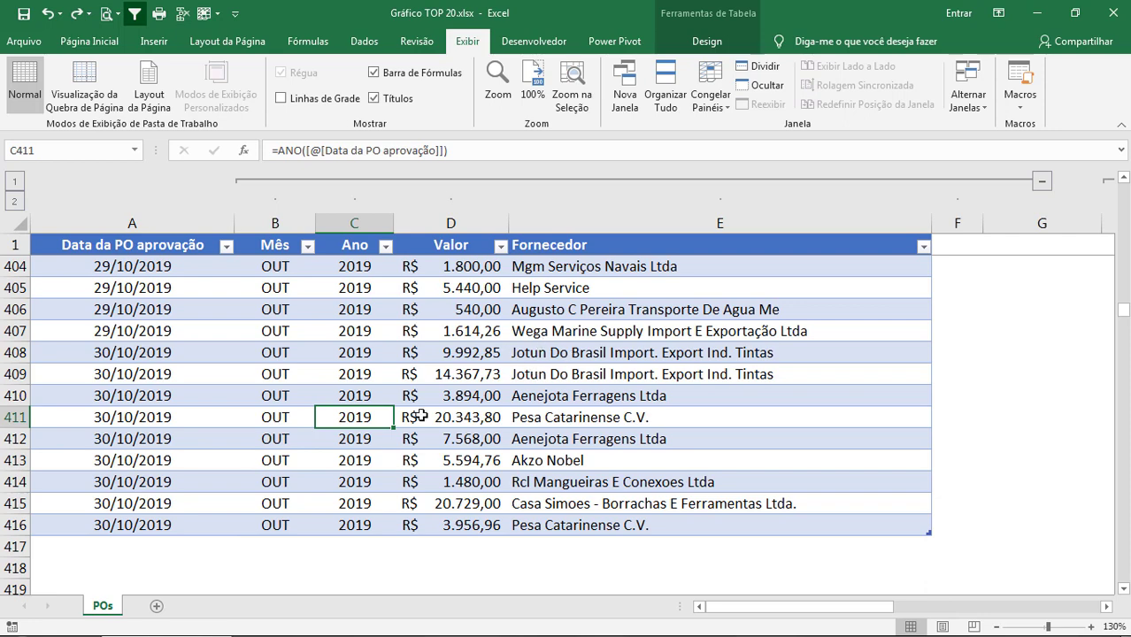
pyautogui.click(157, 606)
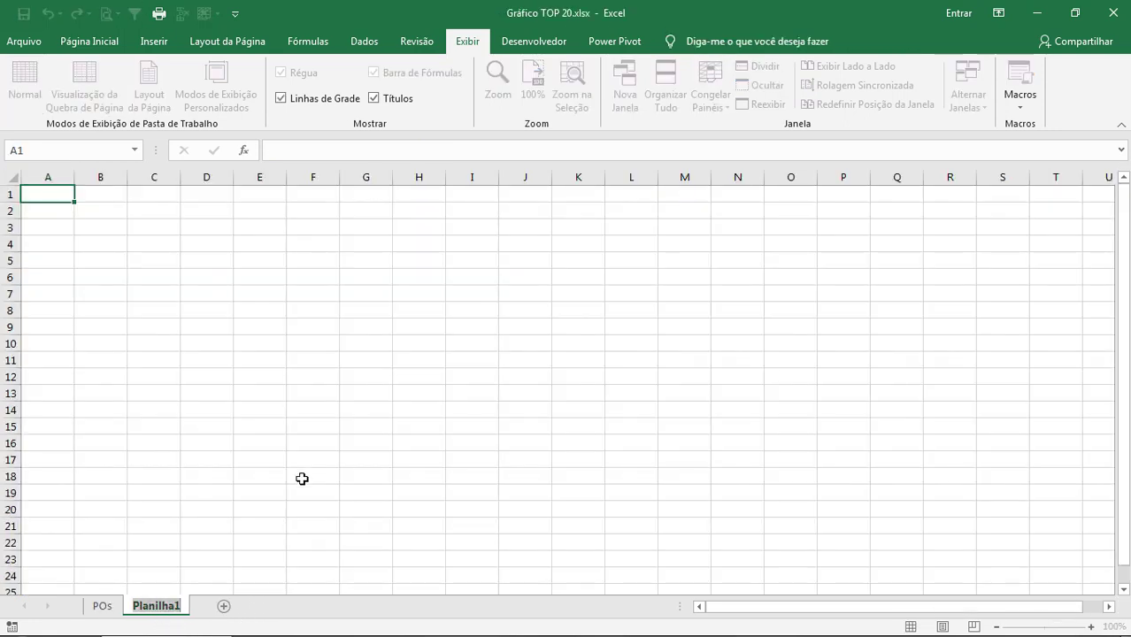
pyautogui.write('Tabela ')
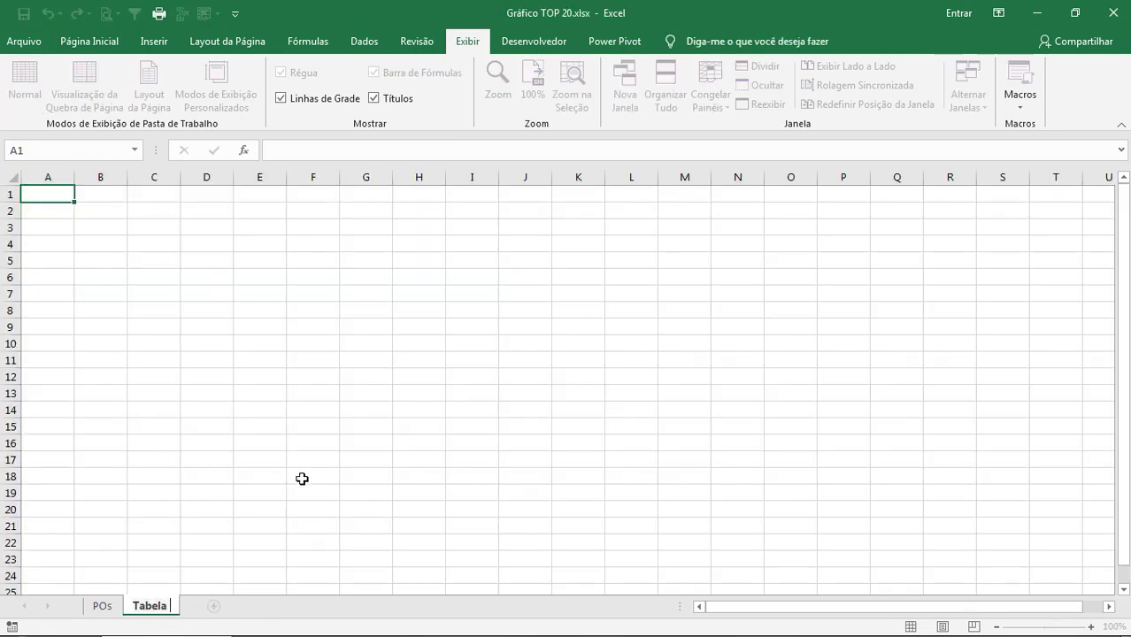
pyautogui.write('Dinâmica')
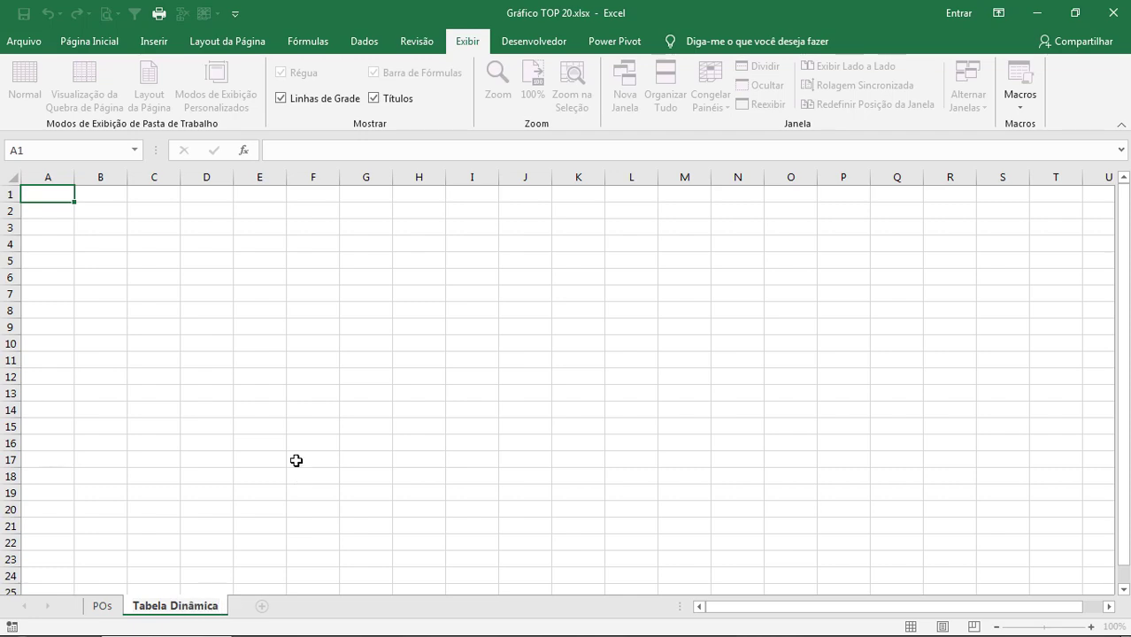
pyautogui.click(295, 459)
pyautogui.click(281, 98)
pyautogui.click(115, 215)
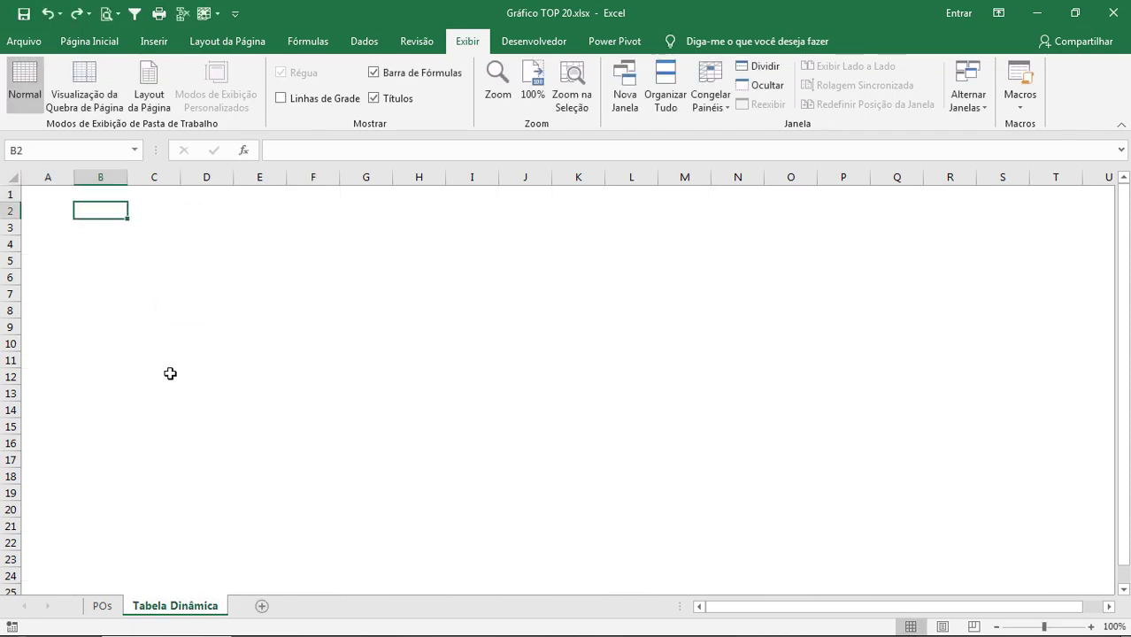
# Check that the POs data table is named POs_Base in Design.
pyautogui.click(103, 605)
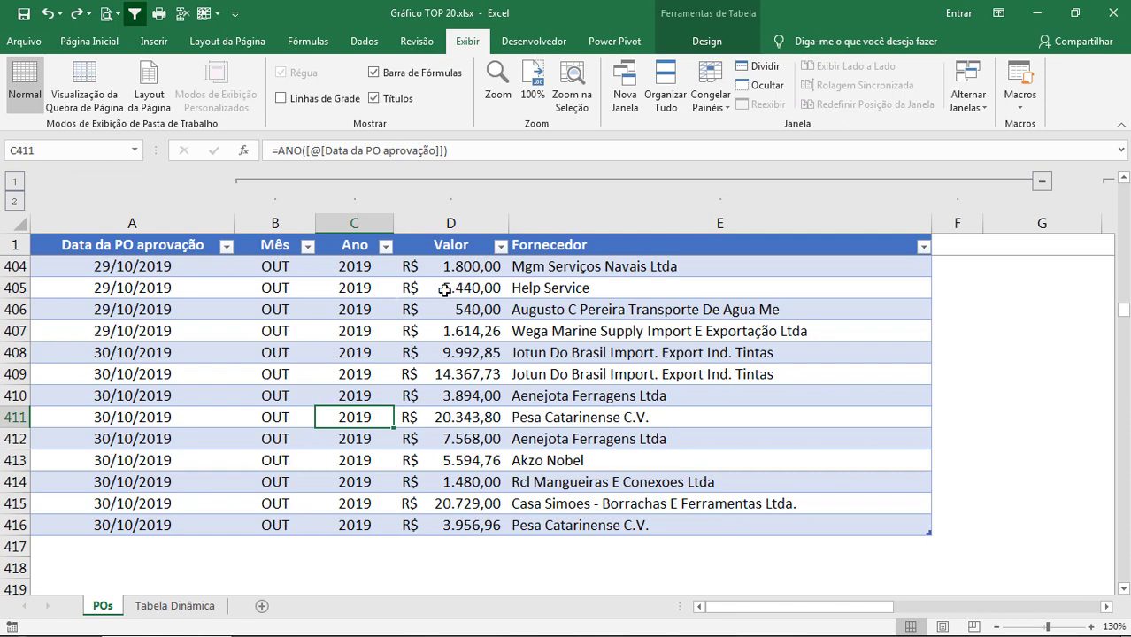
pyautogui.click(713, 42)
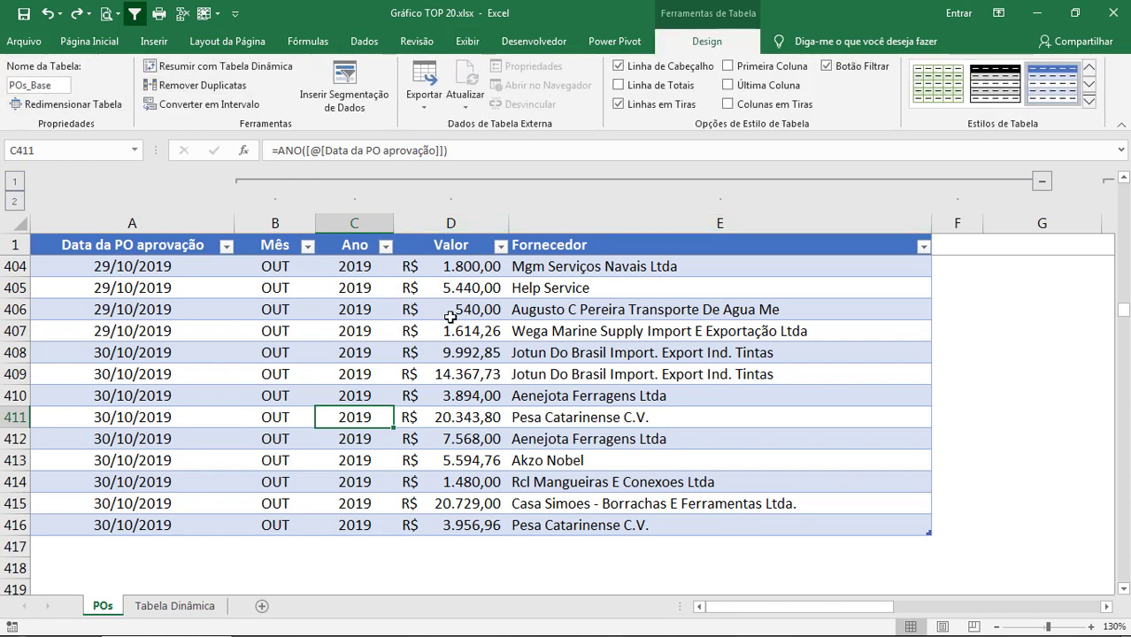
pyautogui.click(63, 85)
pyautogui.doubleClick(63, 84)
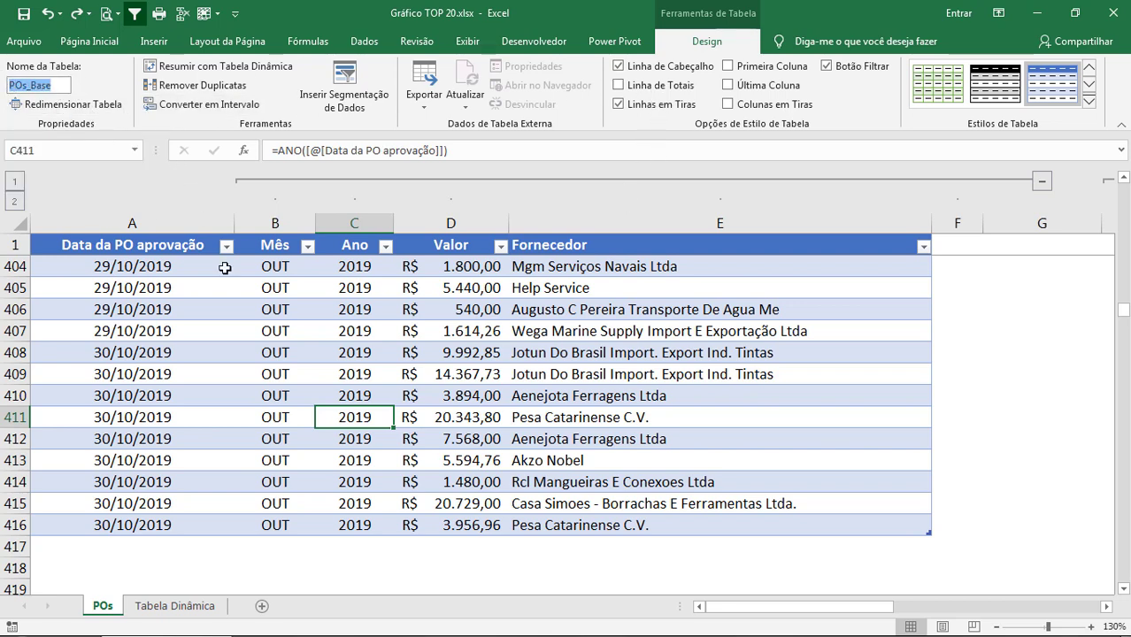
pyautogui.click(174, 608)
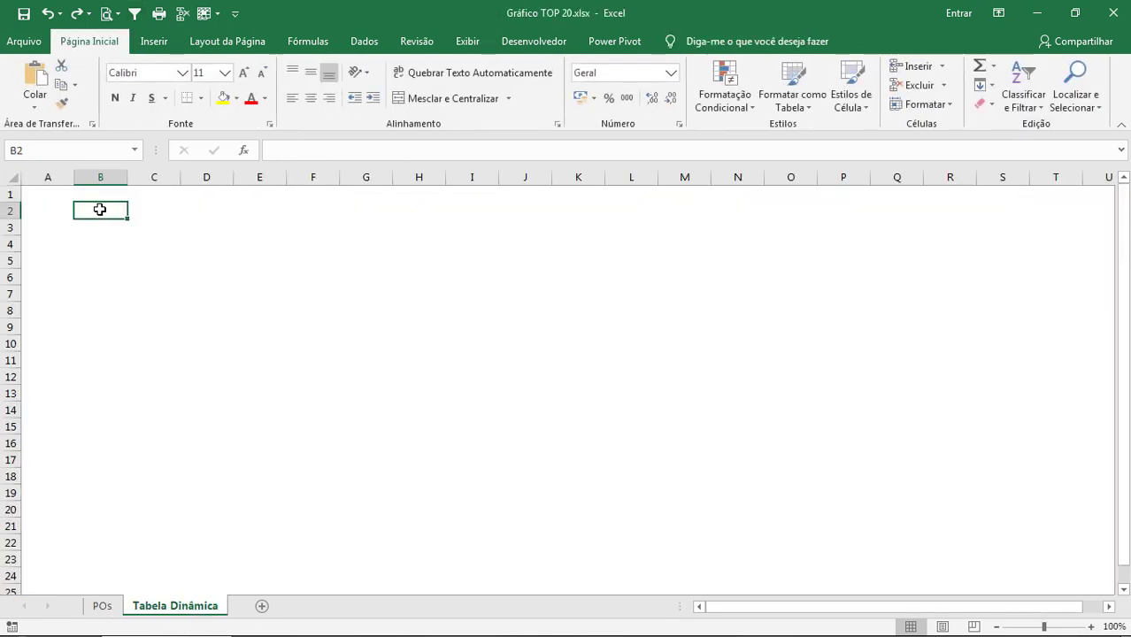
# Insert a pivot table from POs_Base at B2 with Fornecedor rows and summed Valor.
pyautogui.click(152, 42)
pyautogui.click(37, 89)
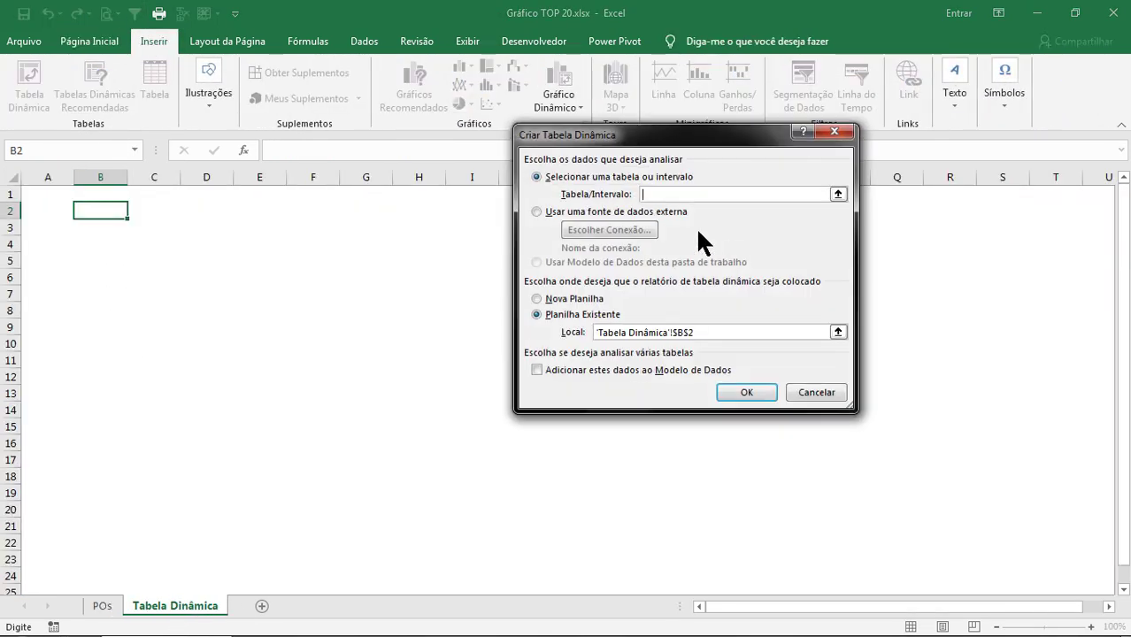
pyautogui.write('POs_Base')
pyautogui.doubleClick(699, 194)
pyautogui.click(746, 394)
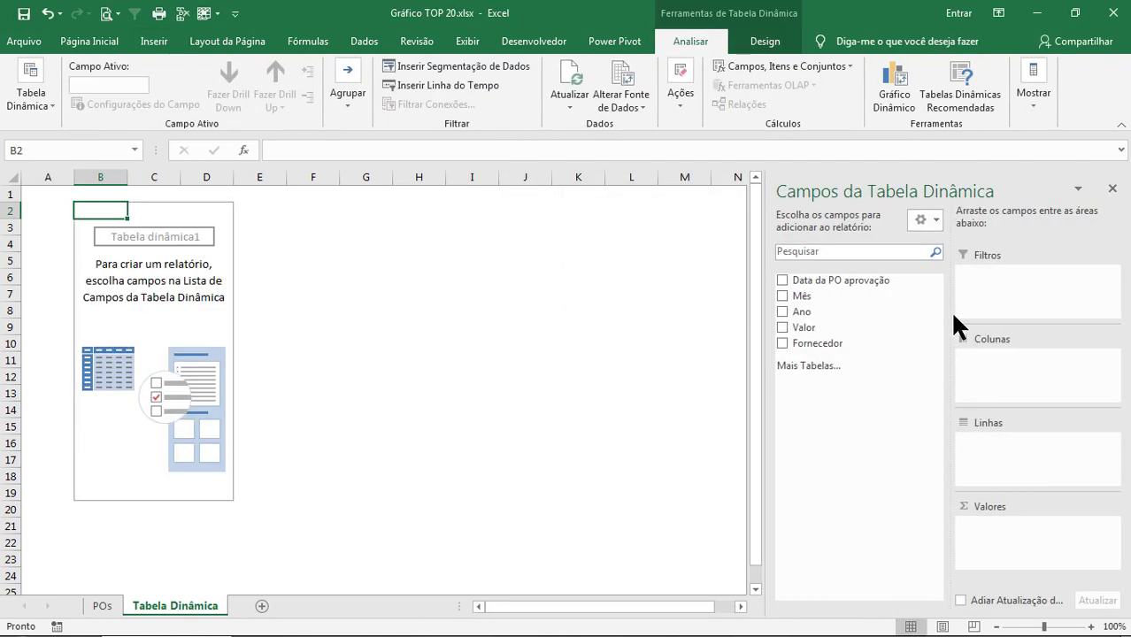
pyautogui.moveTo(827, 345); pyautogui.dragTo(1016, 464)
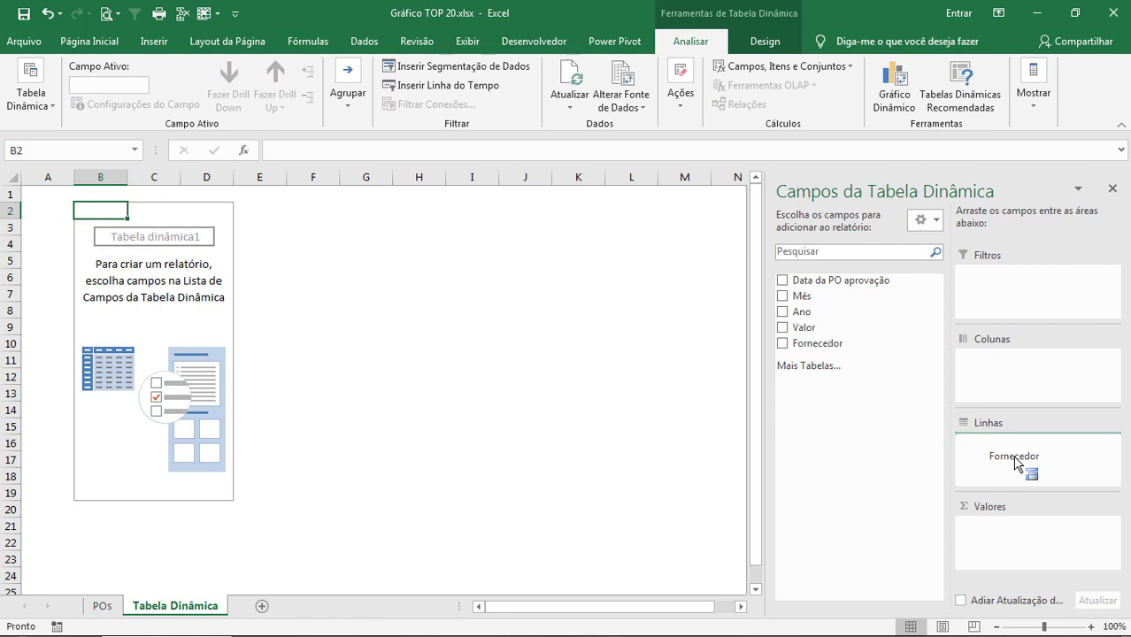
pyautogui.moveTo(823, 327); pyautogui.dragTo(1042, 539)
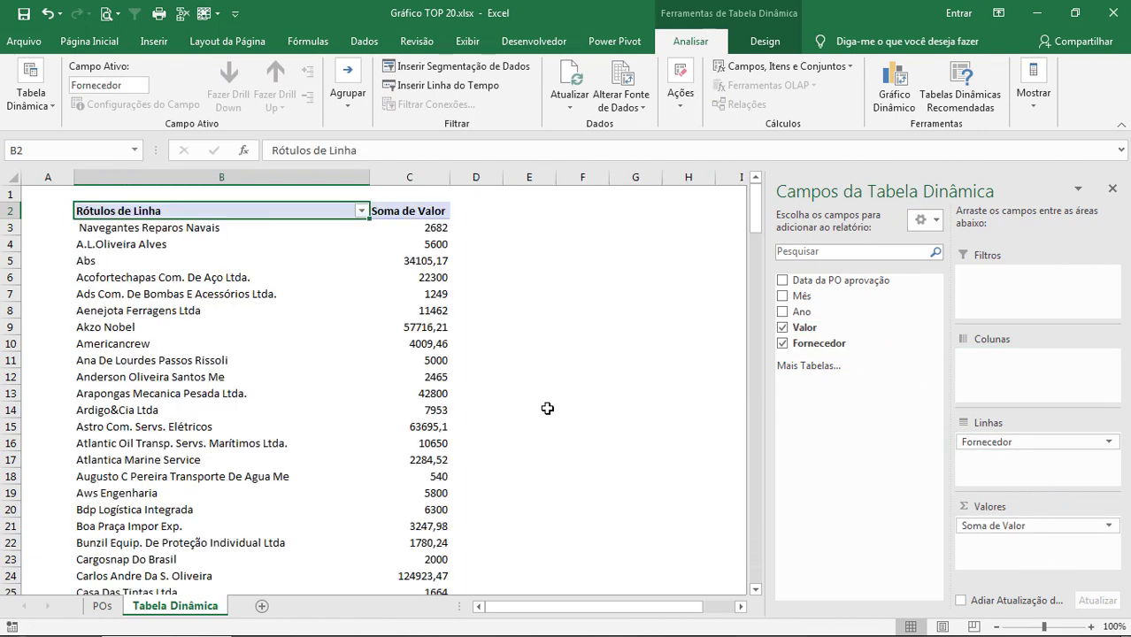
# Format Soma de Valor as Moeda with 0 decimals and no currency symbol.
pyautogui.rightClick(431, 229)
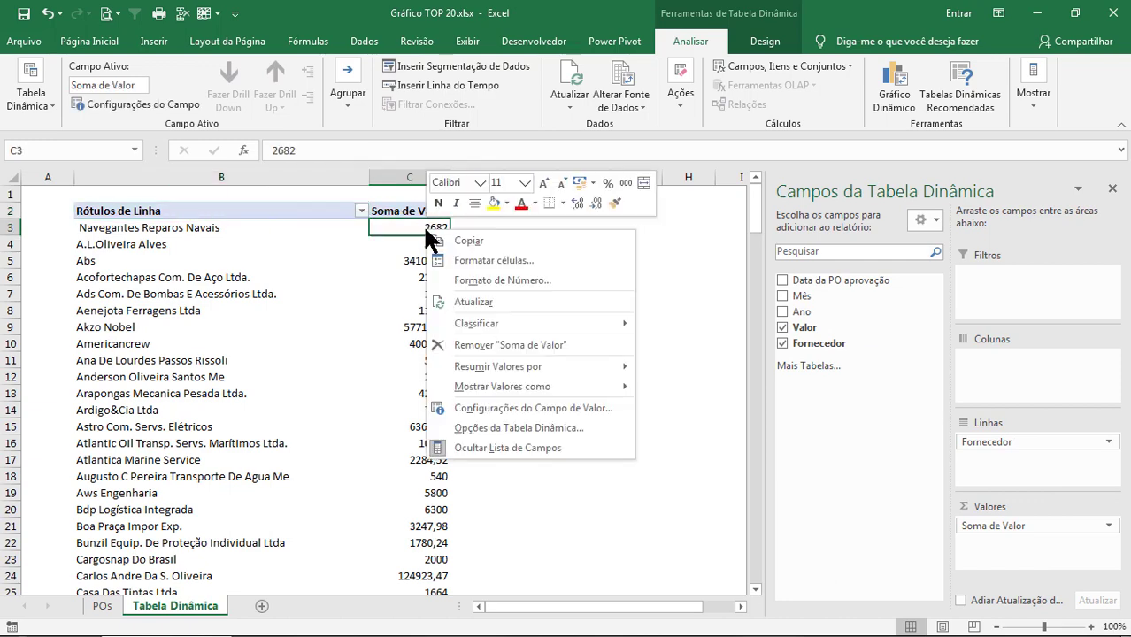
pyautogui.click(539, 399)
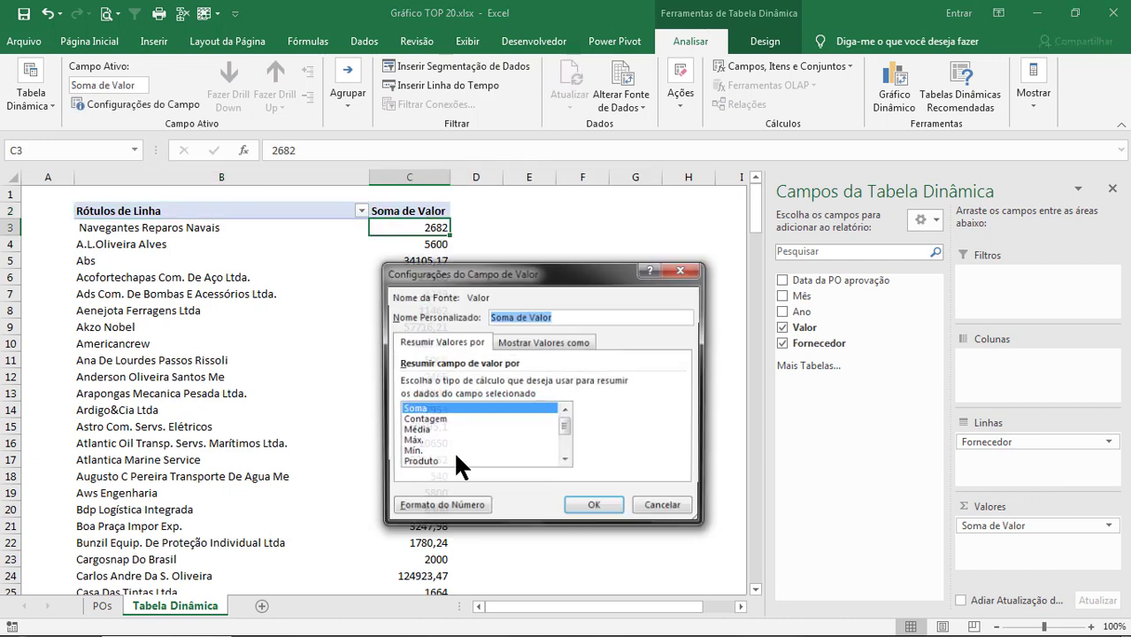
pyautogui.click(442, 504)
pyautogui.click(353, 280)
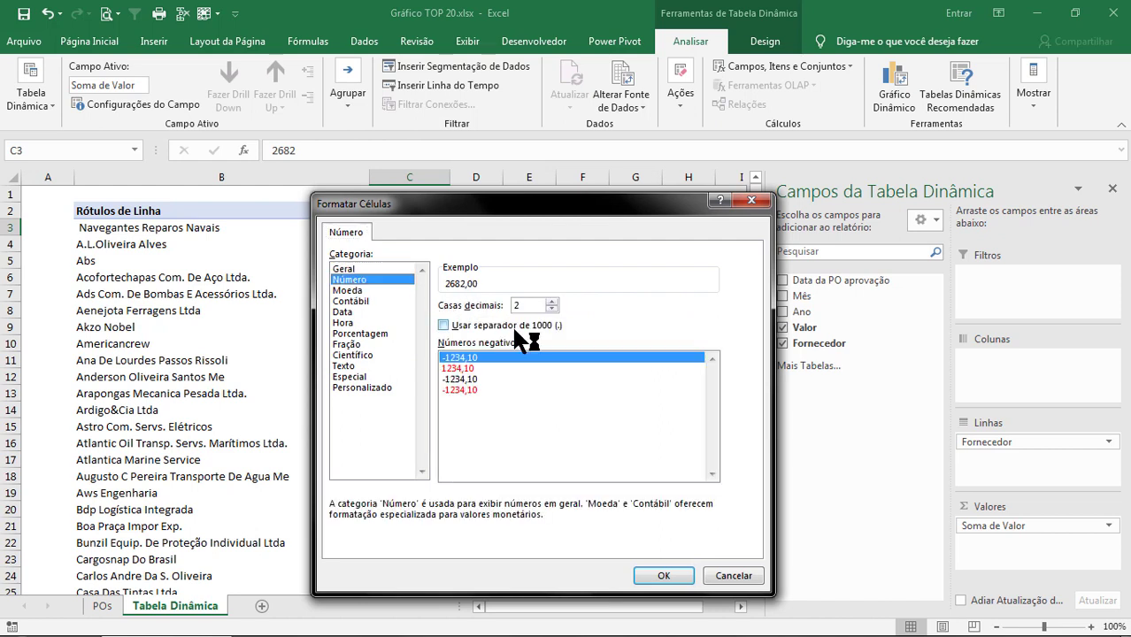
pyautogui.click(539, 325)
pyautogui.click(550, 308)
pyautogui.click(550, 308)
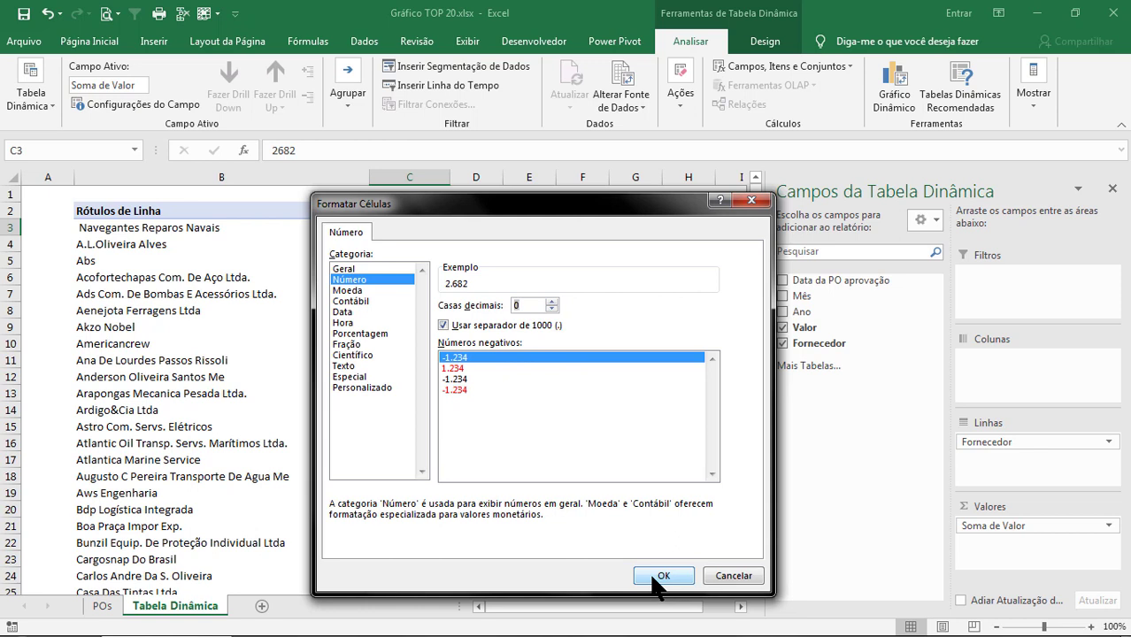
pyautogui.click(355, 291)
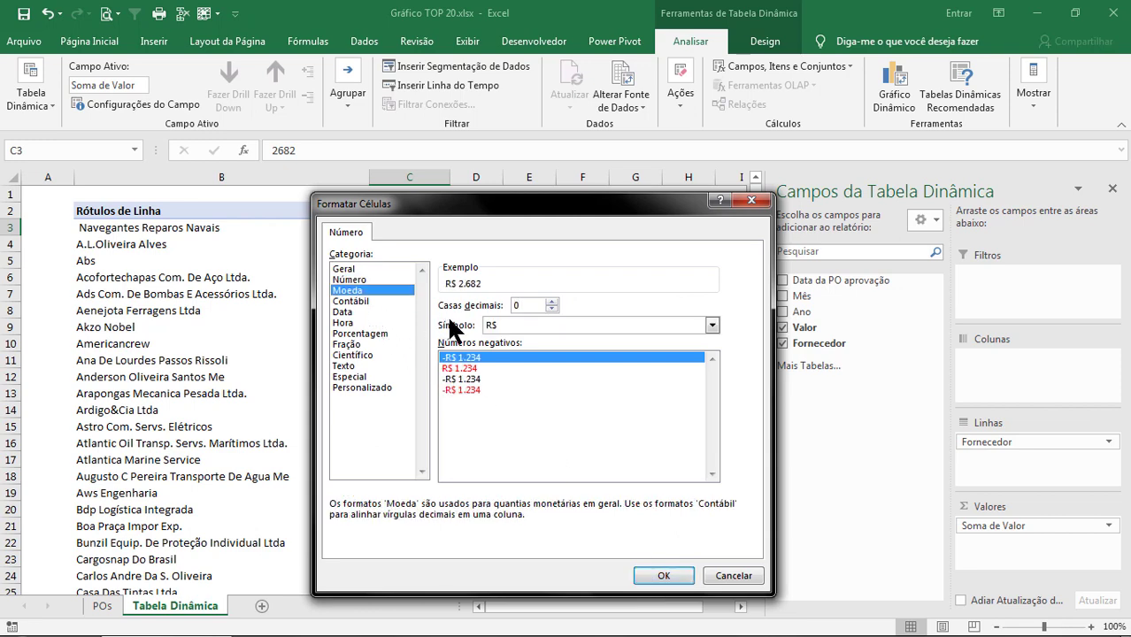
pyautogui.click(533, 327)
pyautogui.click(532, 335)
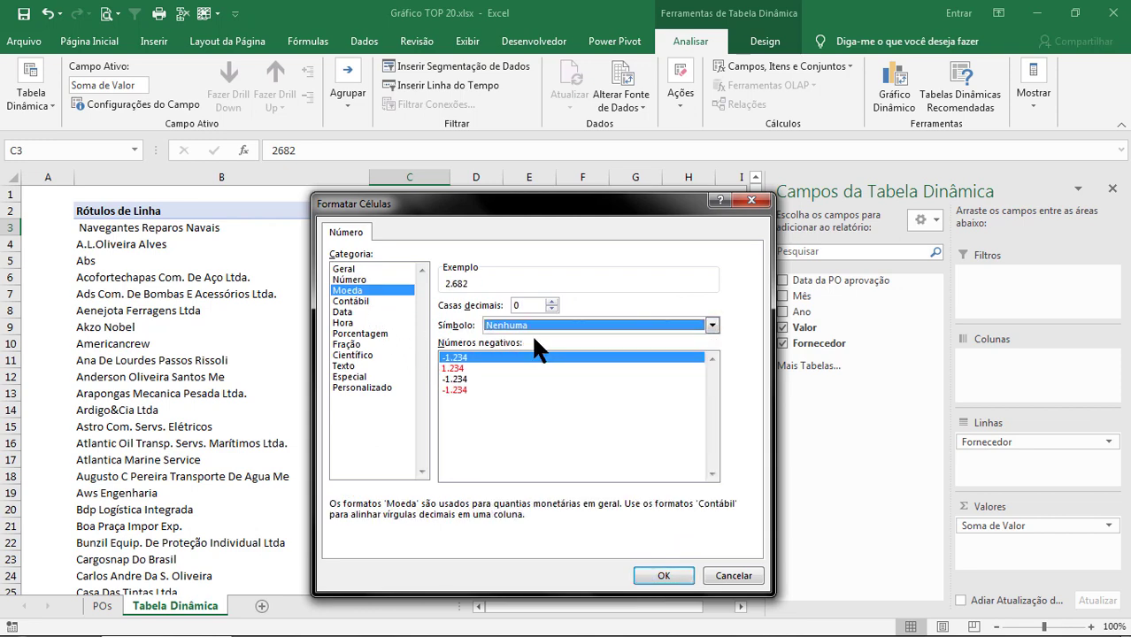
pyautogui.click(661, 576)
pyautogui.moveTo(474, 269); pyautogui.dragTo(565, 249)
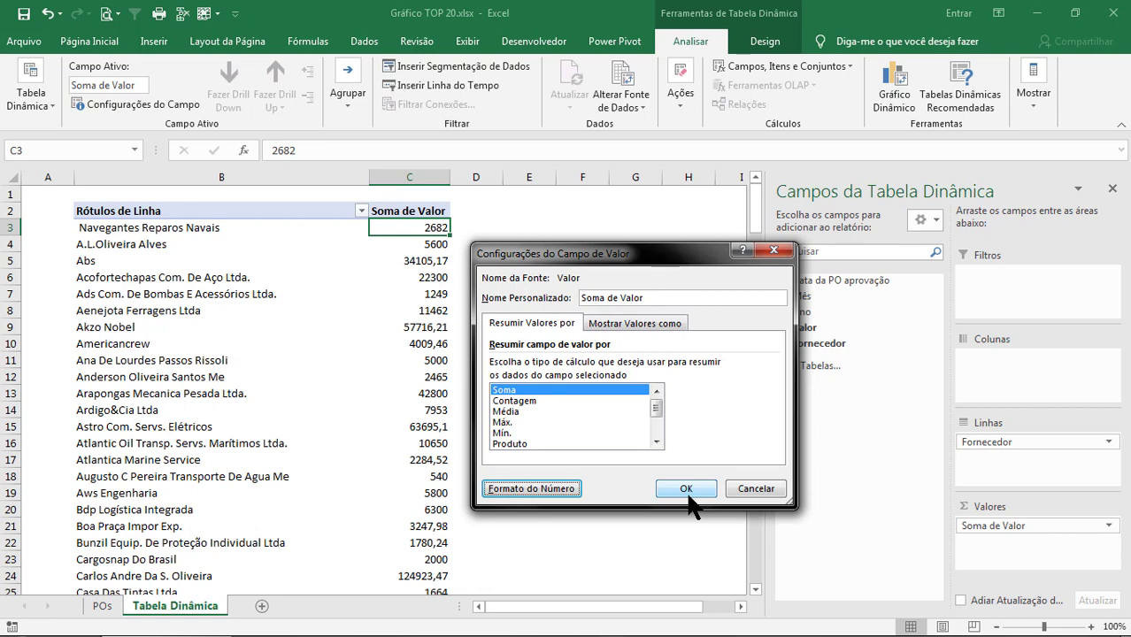
pyautogui.click(687, 490)
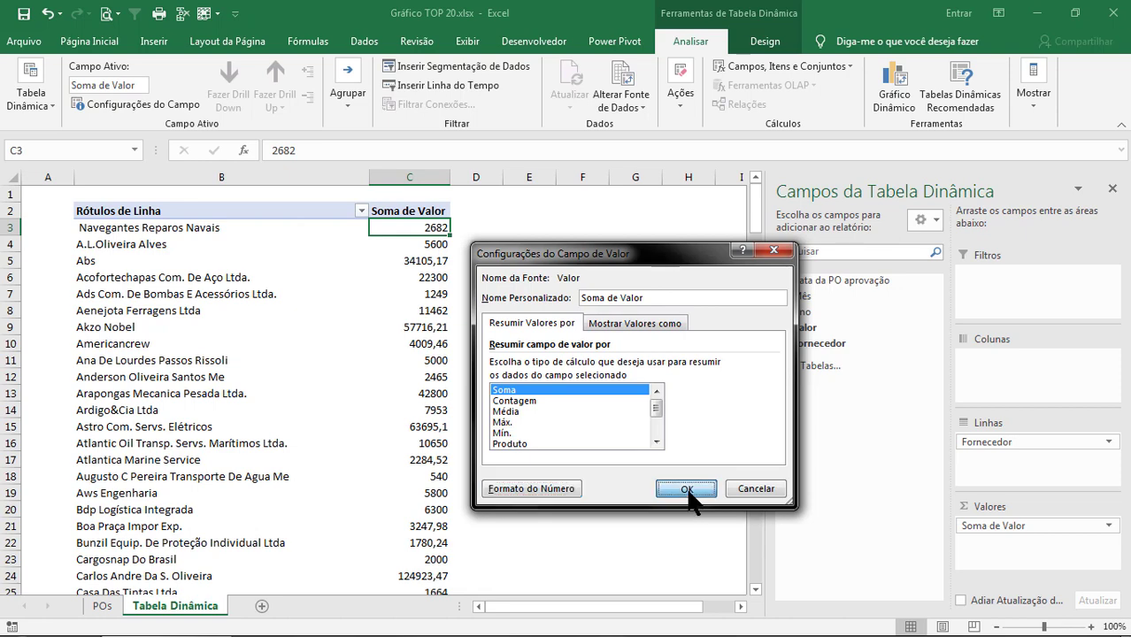
pyautogui.click(630, 343)
# Filter the pivot's suppliers to the top 20 by value.
pyautogui.click(418, 301)
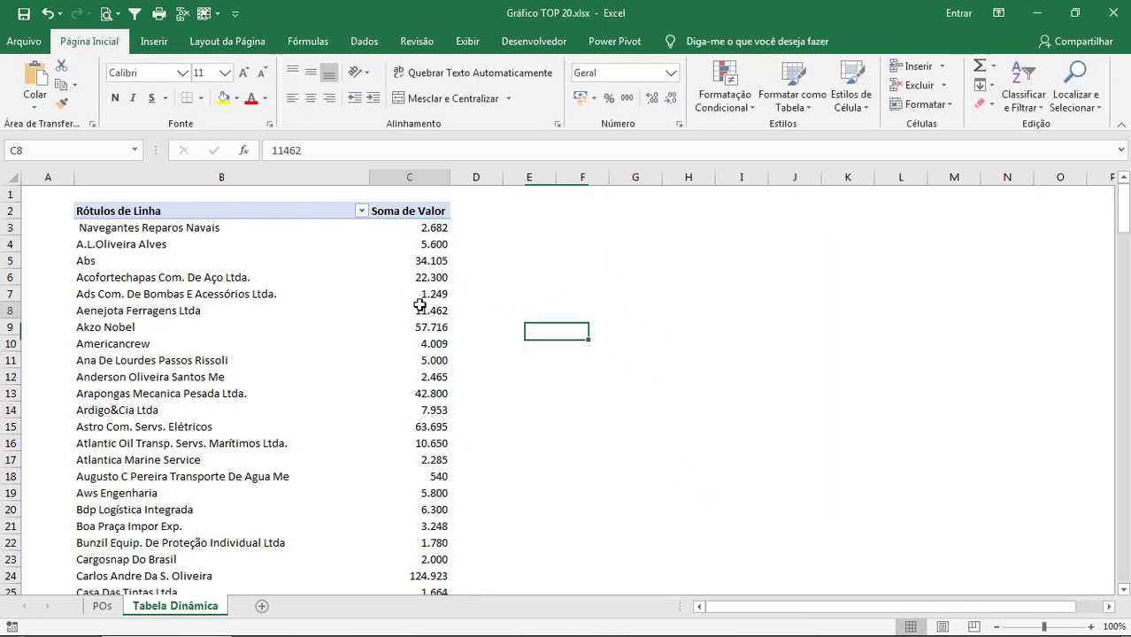
pyautogui.scroll(-7, 502, 339)
pyautogui.scroll(7, 506, 345)
pyautogui.scroll(1, 506, 345)
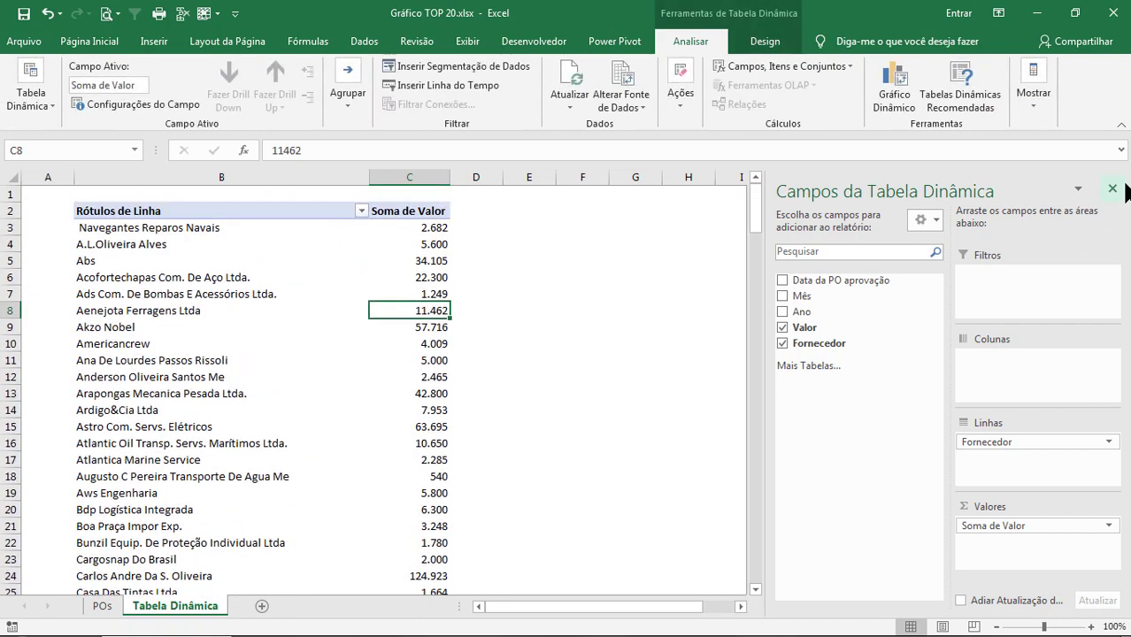
pyautogui.click(1112, 189)
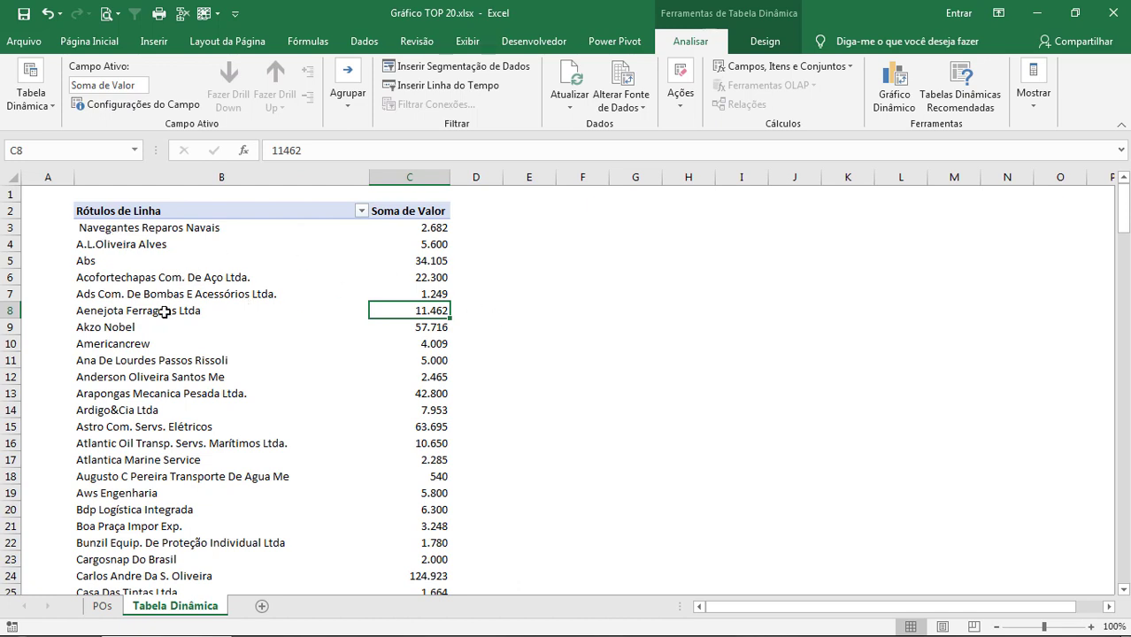
pyautogui.rightClick(126, 244)
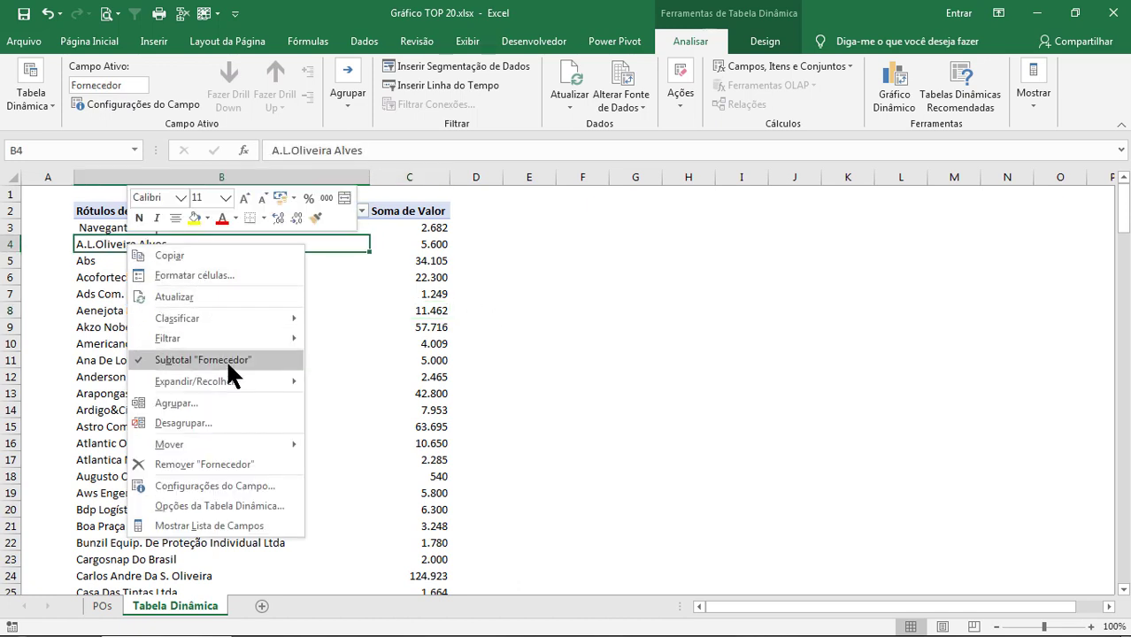
pyautogui.moveTo(167, 338)
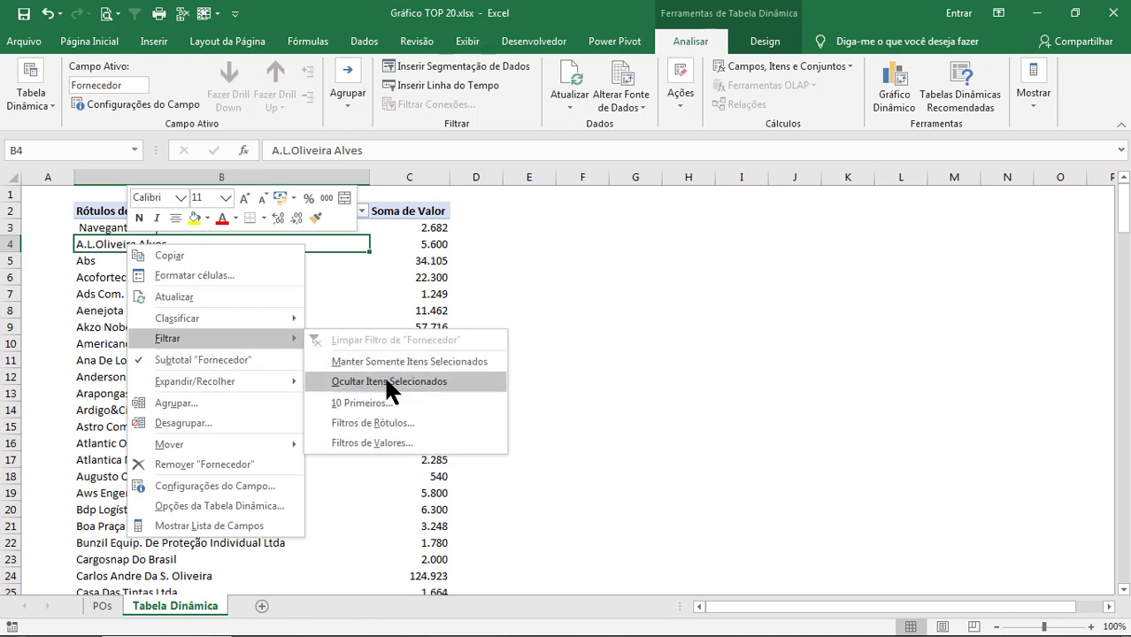
pyautogui.click(381, 403)
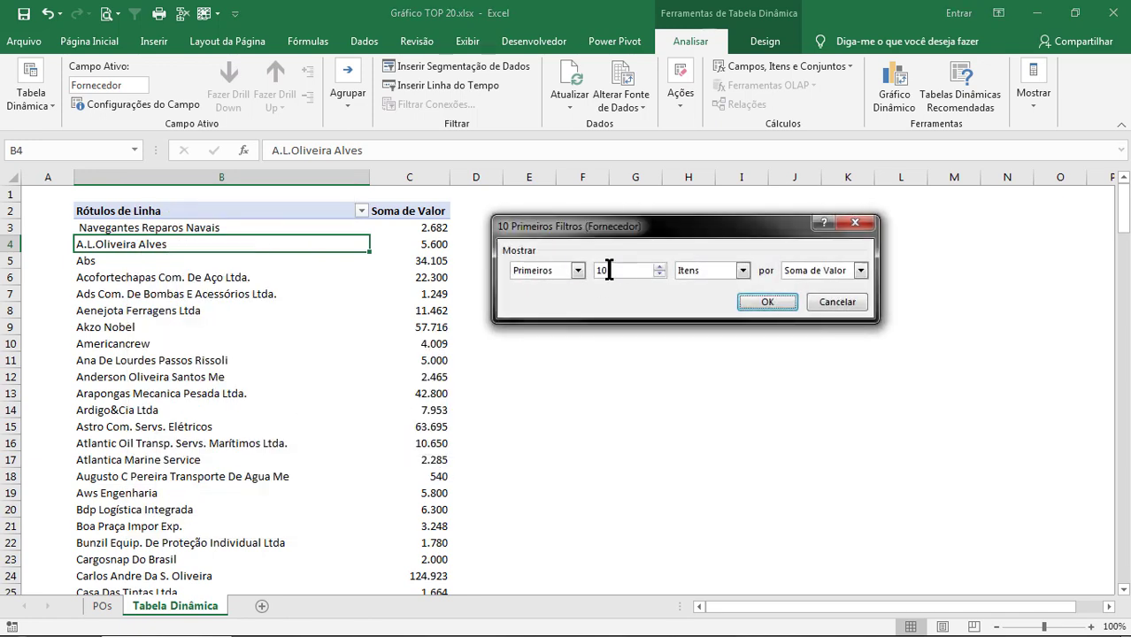
pyautogui.click(659, 266)
pyautogui.click(770, 303)
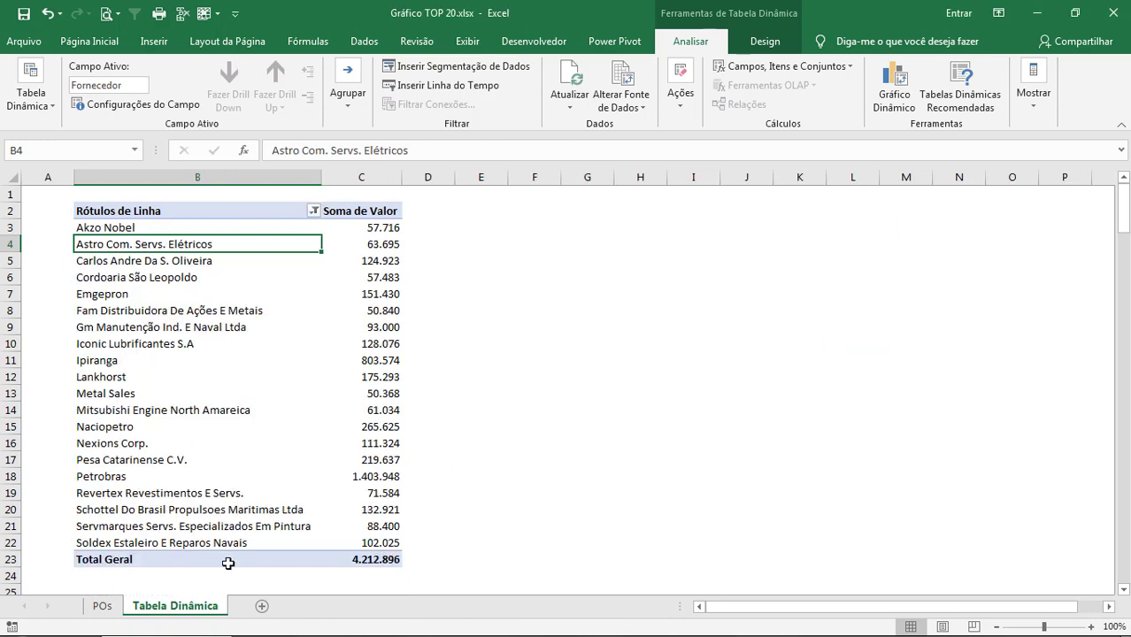
# Remove the Total Geral row, sort values smallest to largest, and narrow column A.
pyautogui.rightClick(110, 562)
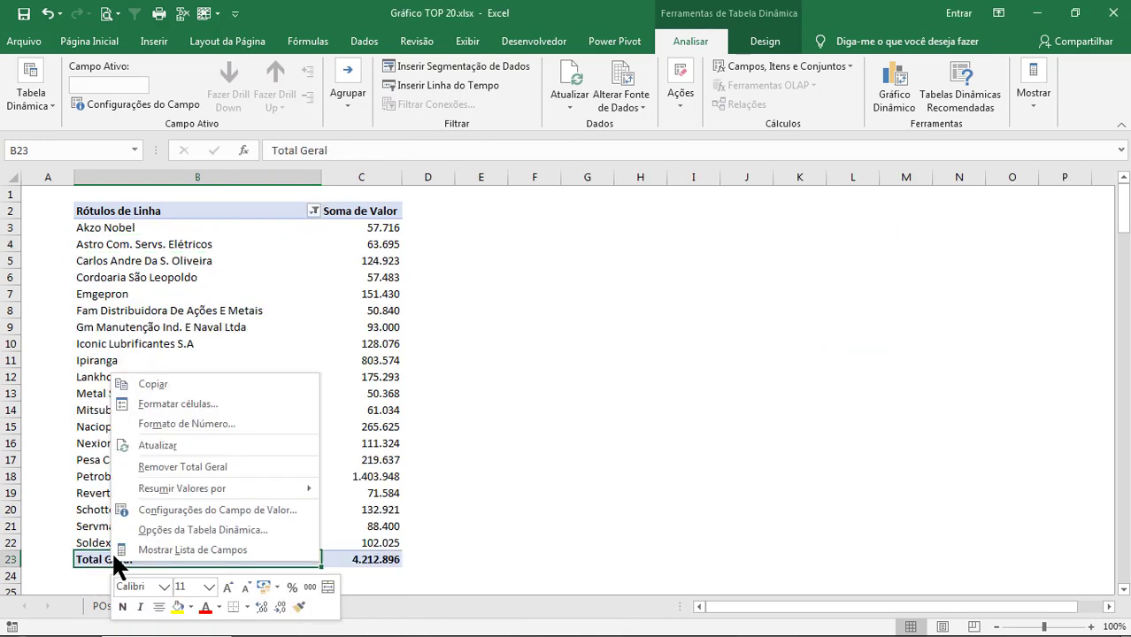
pyautogui.click(190, 458)
pyautogui.rightClick(373, 230)
pyautogui.moveTo(424, 326)
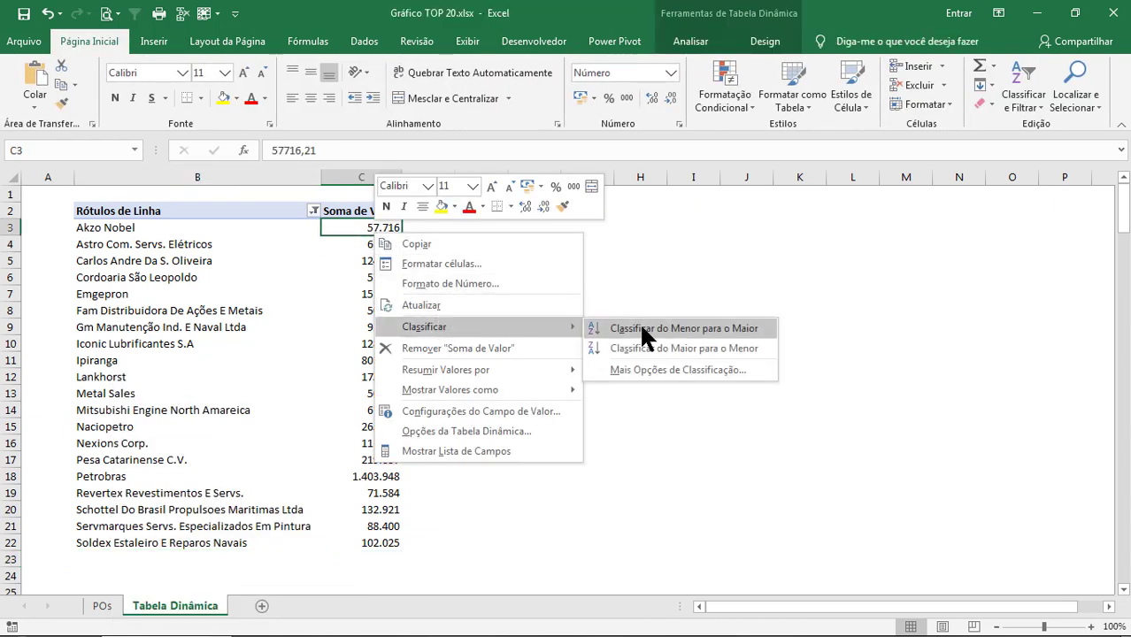
pyautogui.click(626, 328)
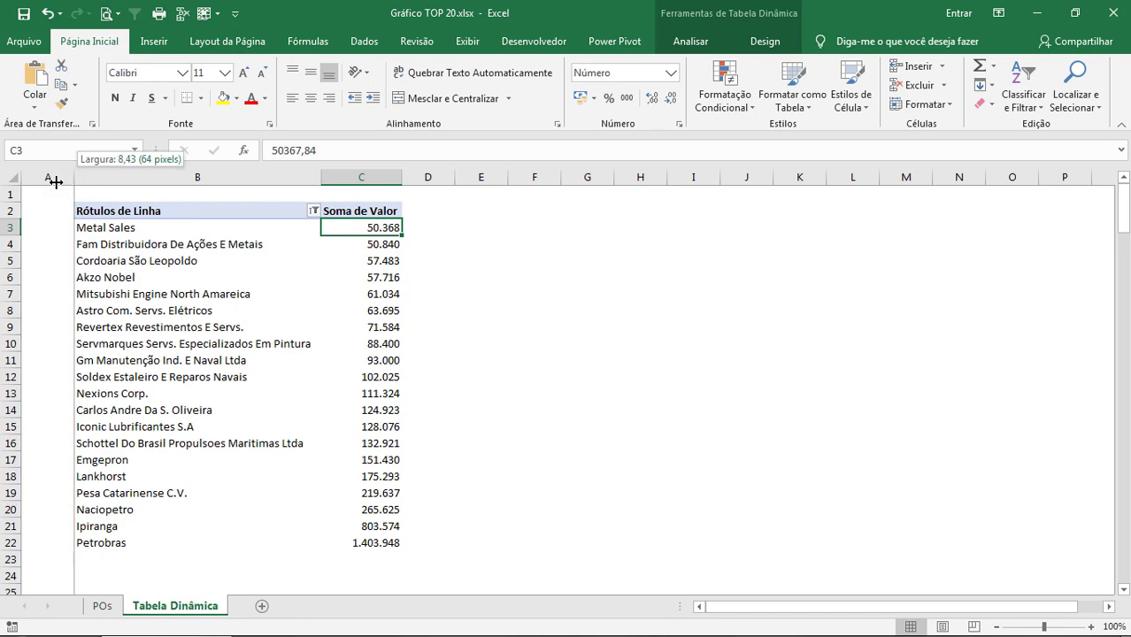
pyautogui.moveTo(75, 187); pyautogui.dragTo(35, 187)
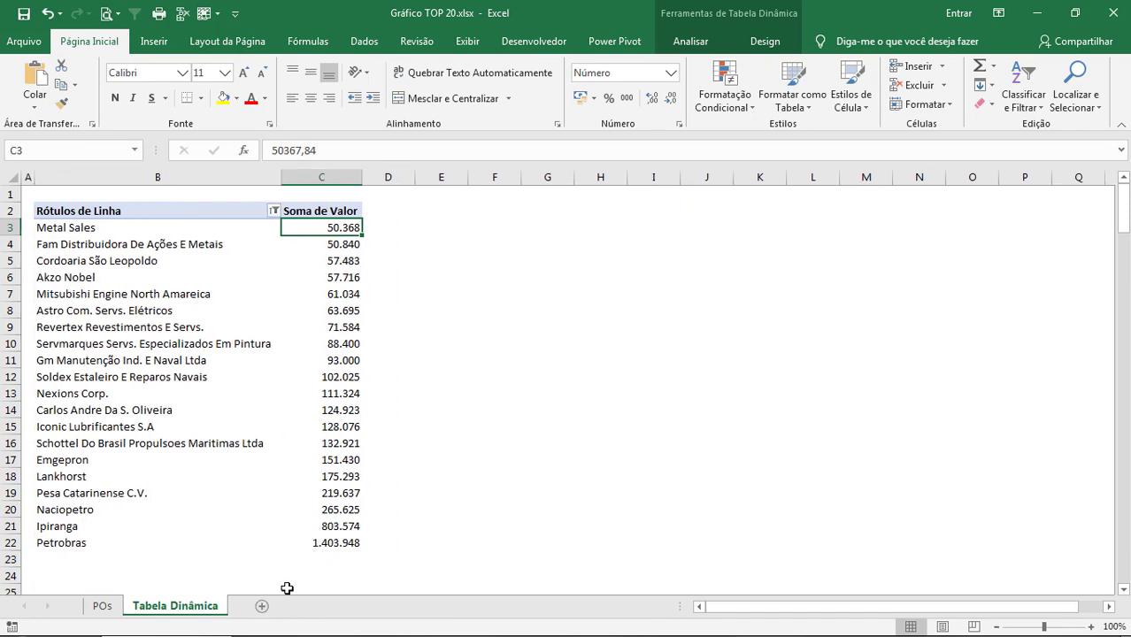
# Add a new sheet named Gráfico with gridlines hidden.
pyautogui.click(263, 607)
pyautogui.doubleClick(263, 608)
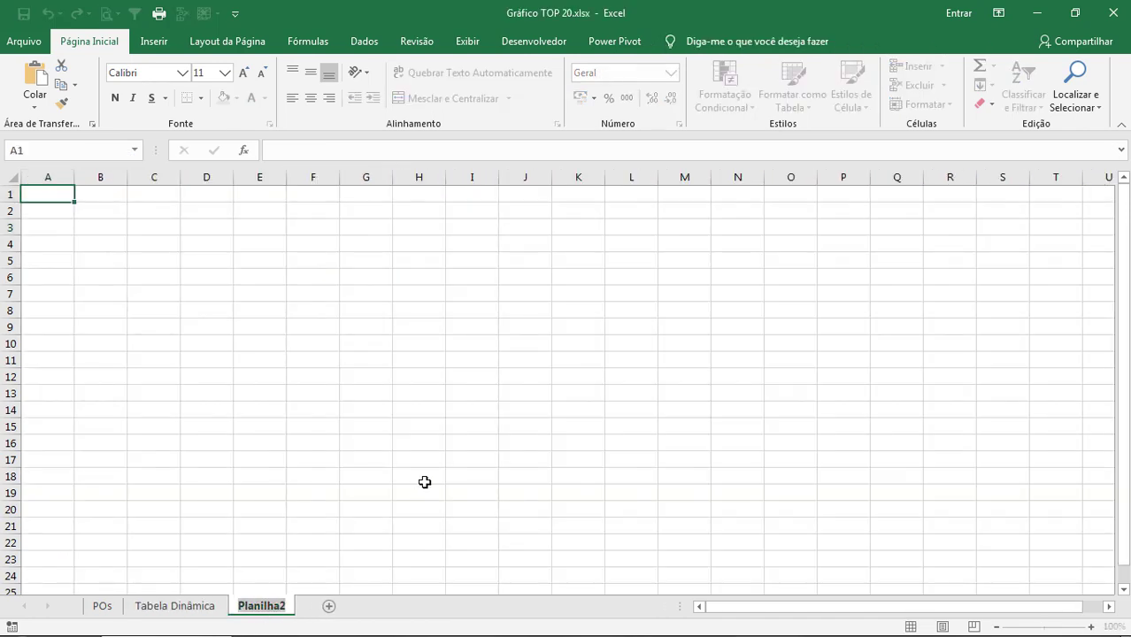
pyautogui.write('Gráfic')
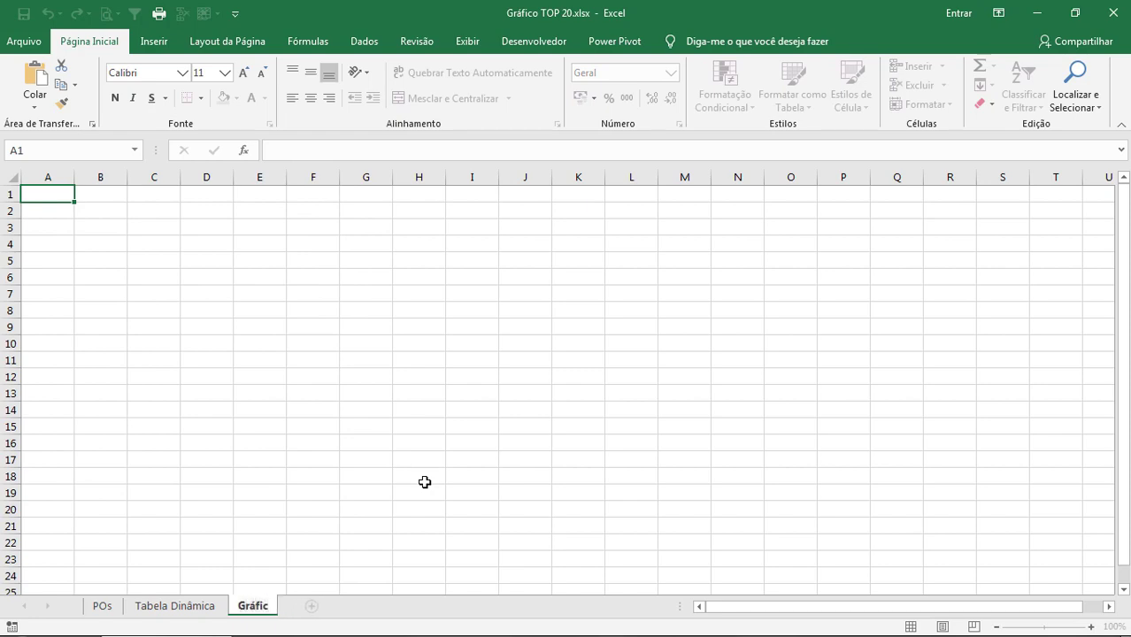
pyautogui.write('o')
pyautogui.click(317, 246)
pyautogui.click(468, 41)
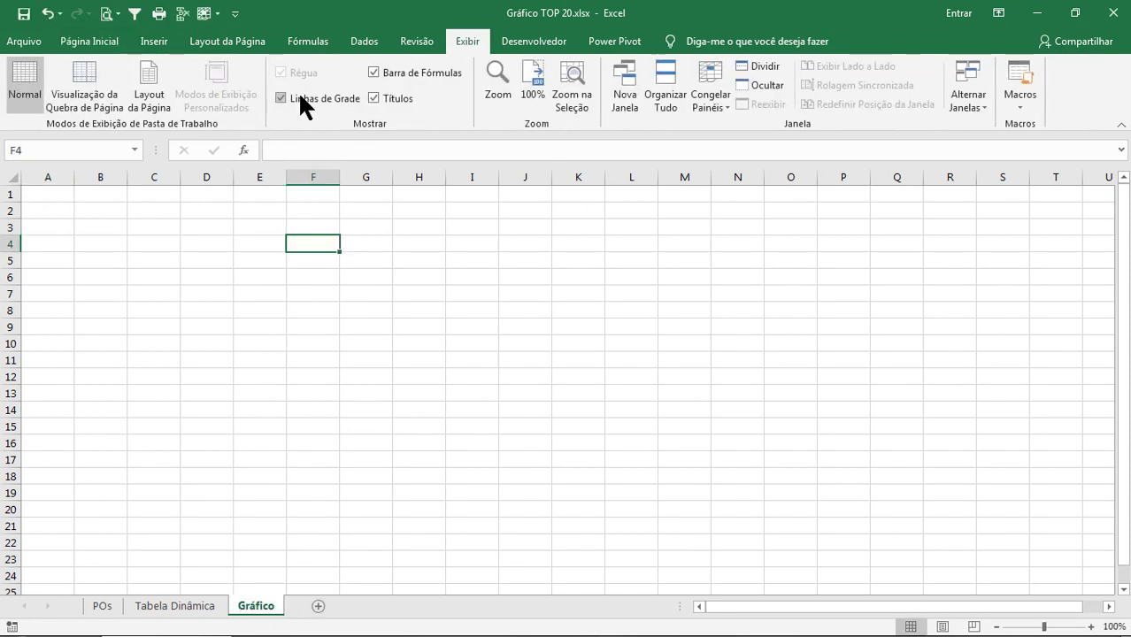
pyautogui.click(301, 99)
# Insert a clustered bar pivot chart from the top 20 suppliers pivot table.
pyautogui.click(185, 607)
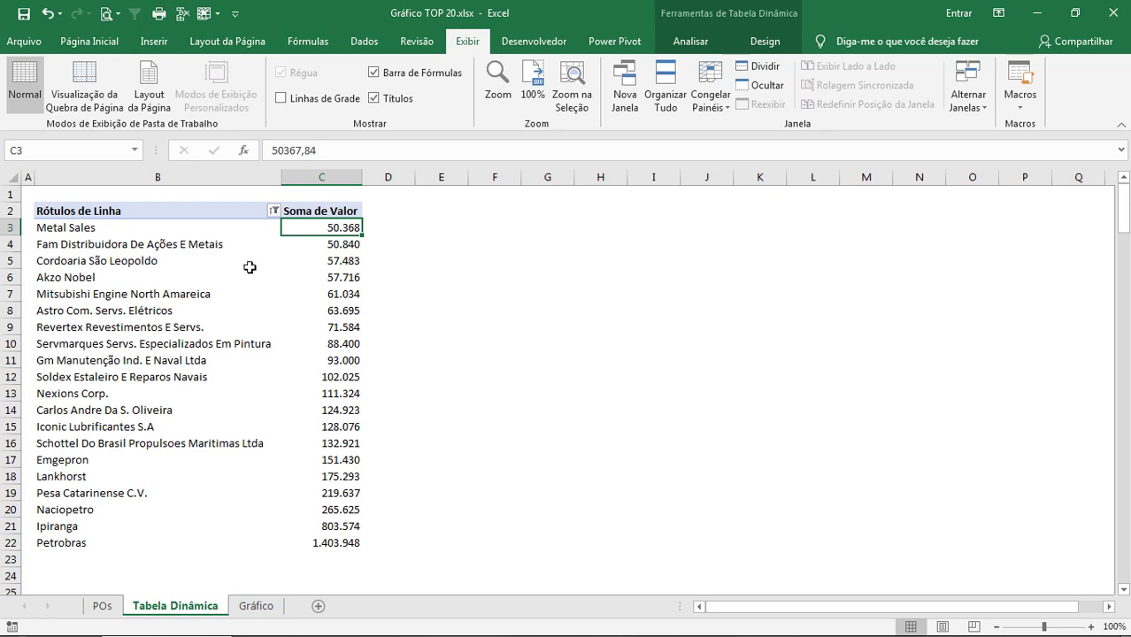
pyautogui.click(699, 44)
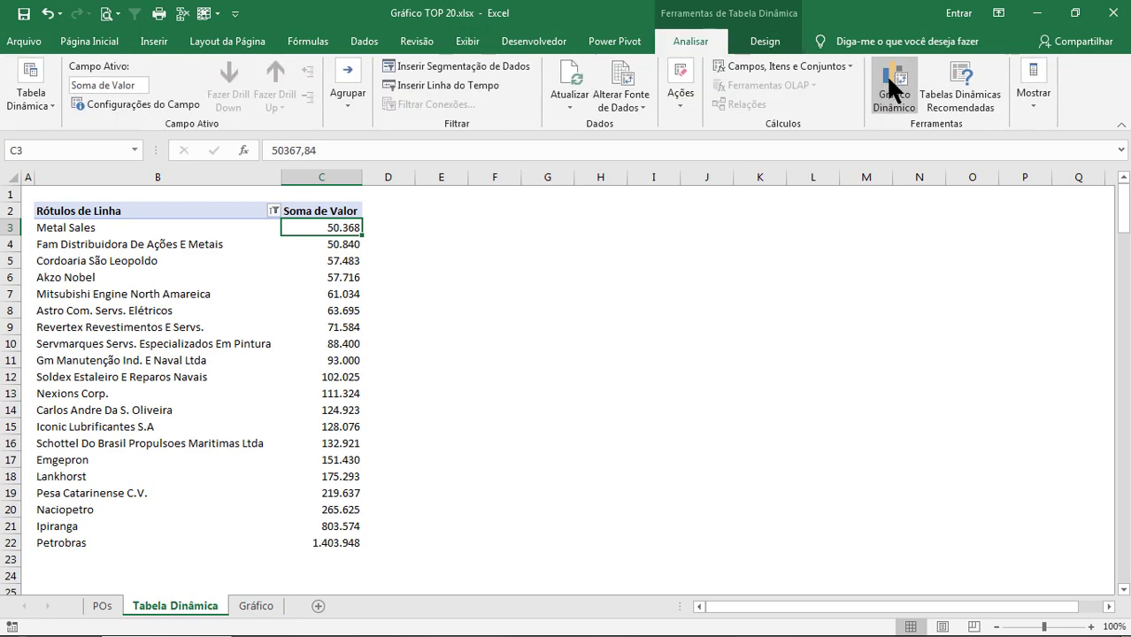
pyautogui.click(888, 78)
pyautogui.moveTo(524, 78); pyautogui.dragTo(691, 78)
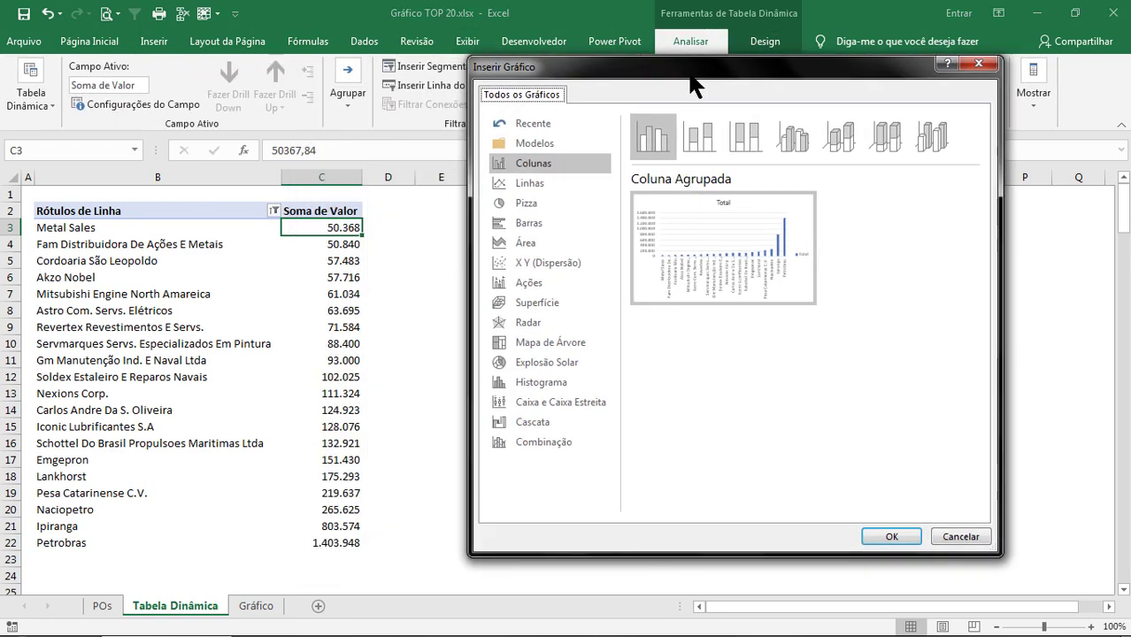
pyautogui.click(535, 222)
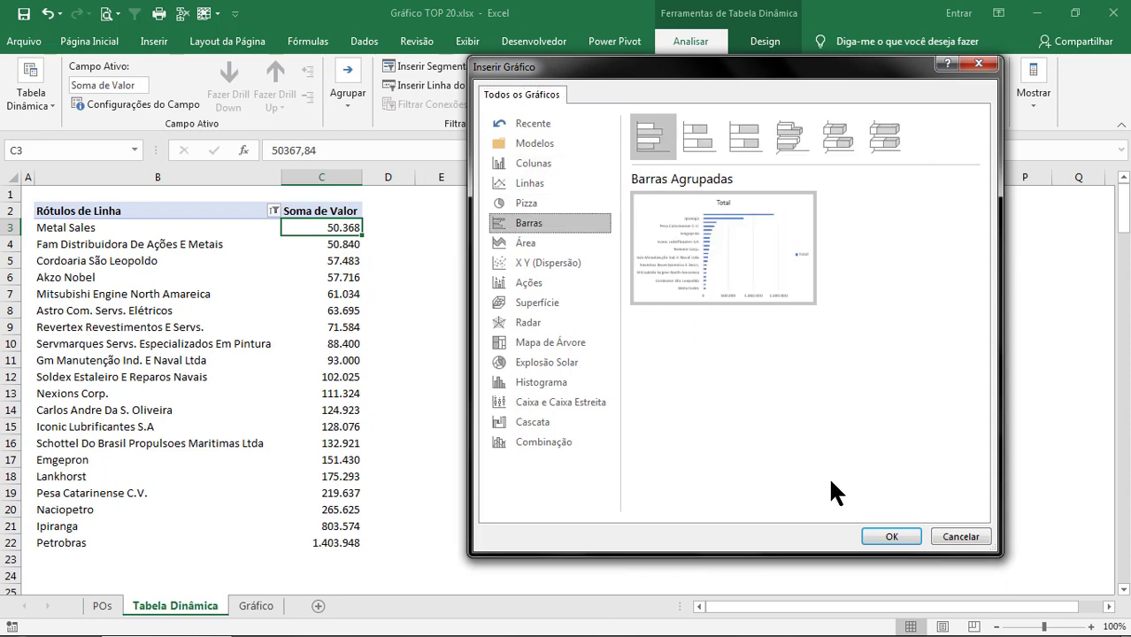
pyautogui.click(891, 538)
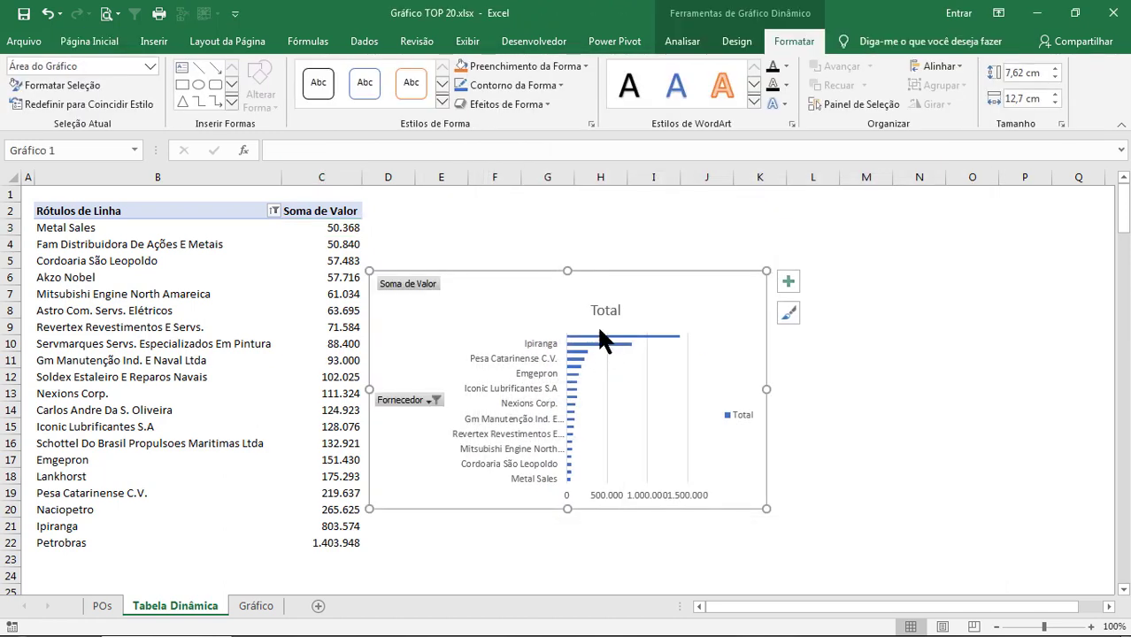
# Move the bar chart onto the Gráfico sheet near its top-left corner.
pyautogui.hotkey('ctrl', 'x')
pyautogui.click(256, 606)
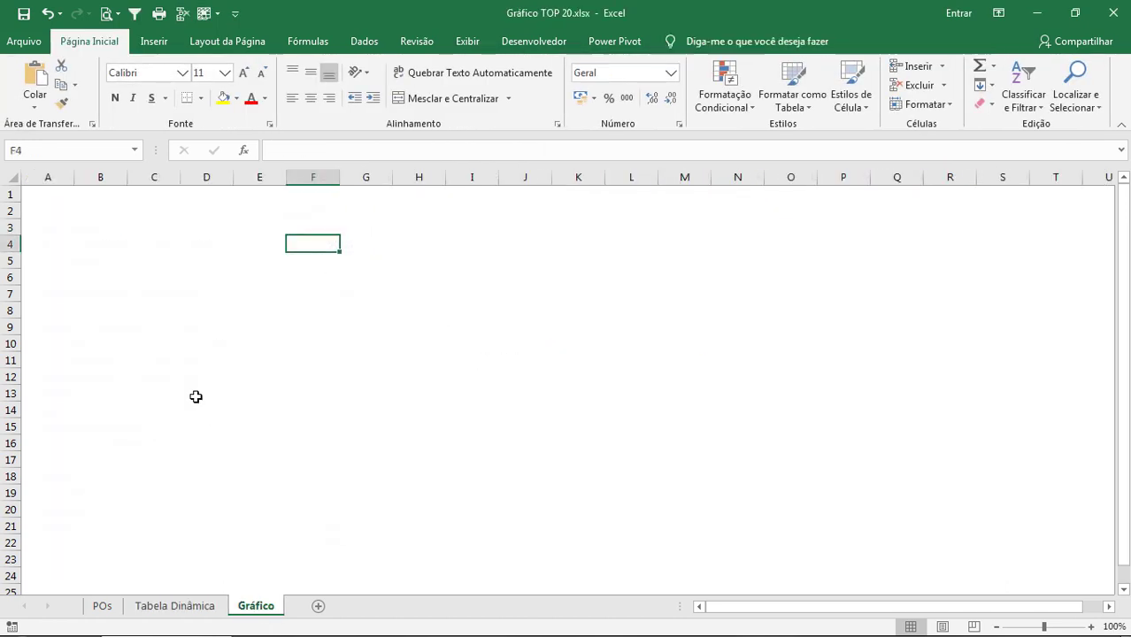
pyautogui.moveTo(74, 177); pyautogui.dragTo(30, 177)
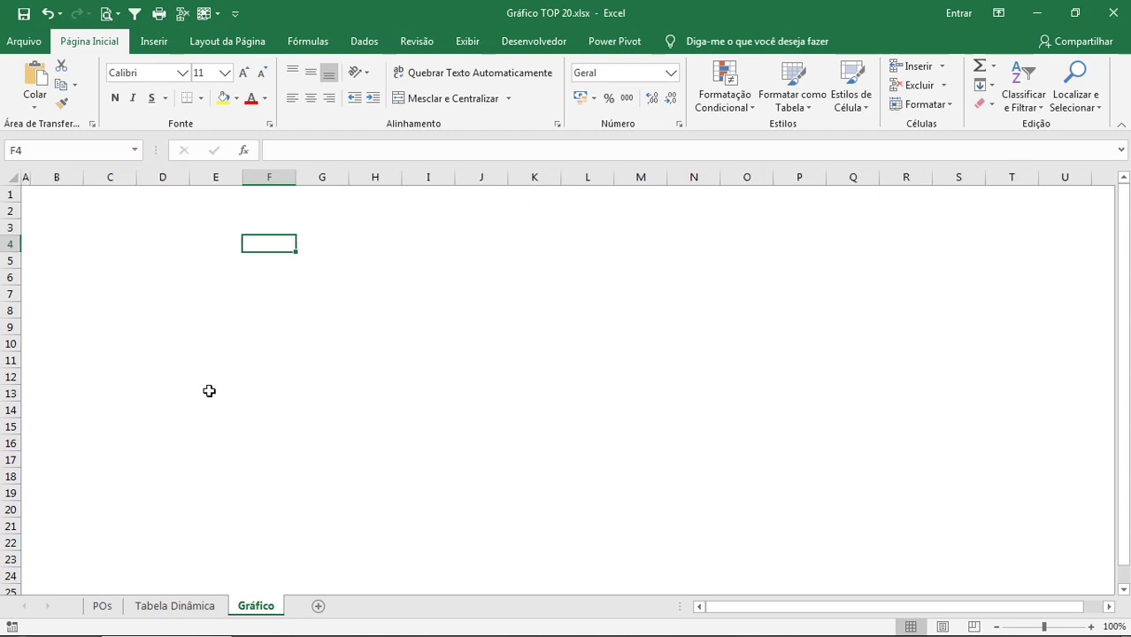
pyautogui.hotkey('ctrl', 'v')
pyautogui.moveTo(265, 407); pyautogui.dragTo(195, 244)
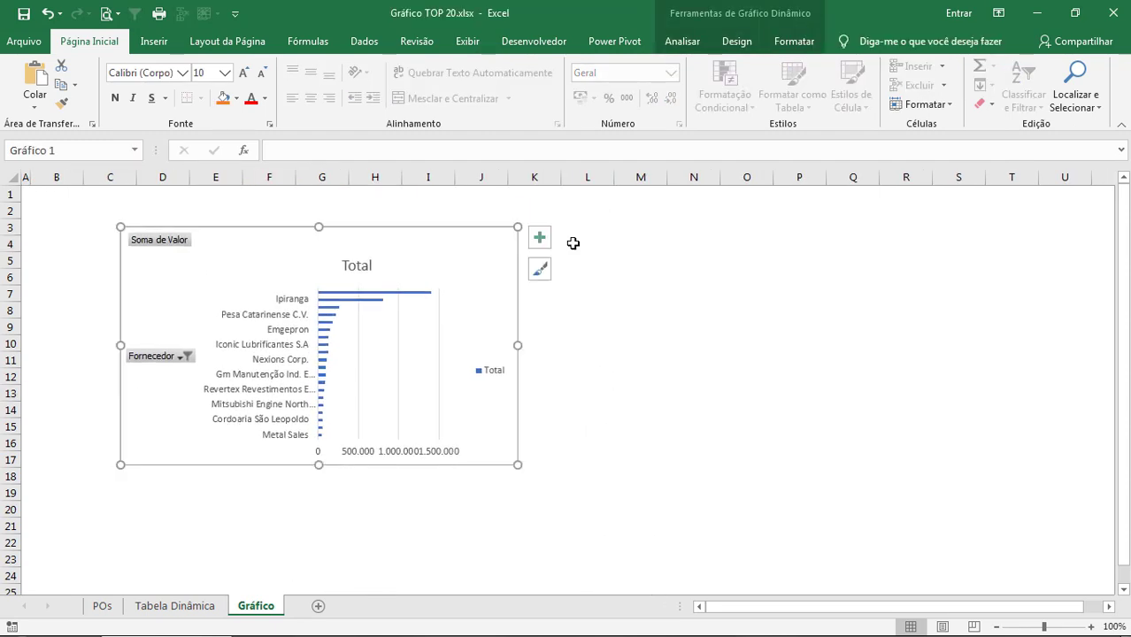
# Hide all field buttons on the supplier bar chart.
pyautogui.click(739, 368)
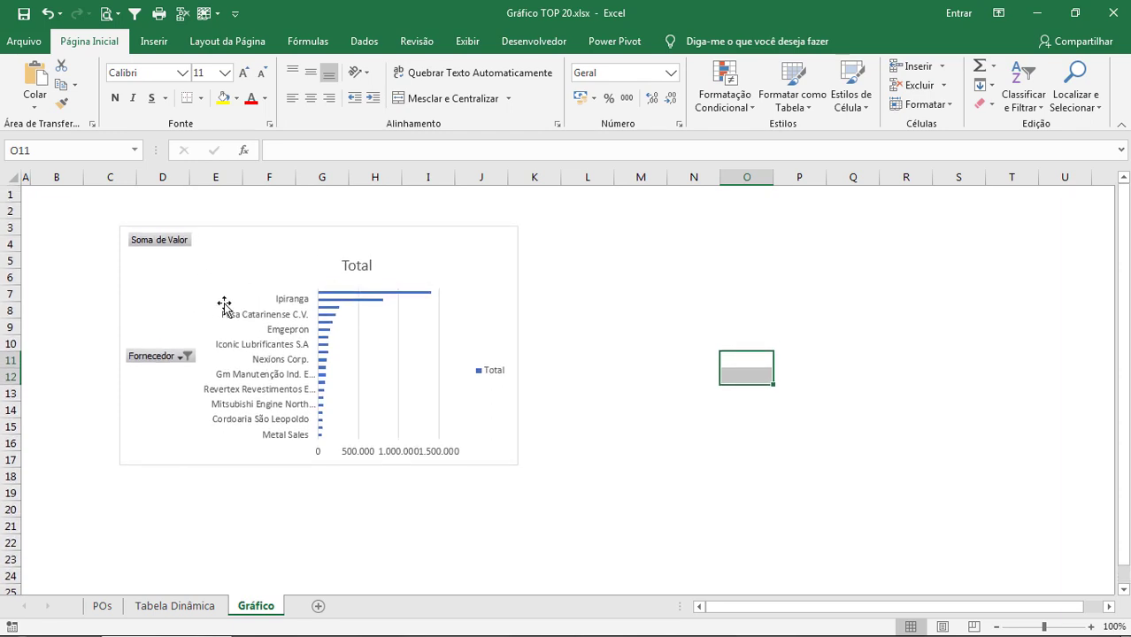
pyautogui.rightClick(160, 239)
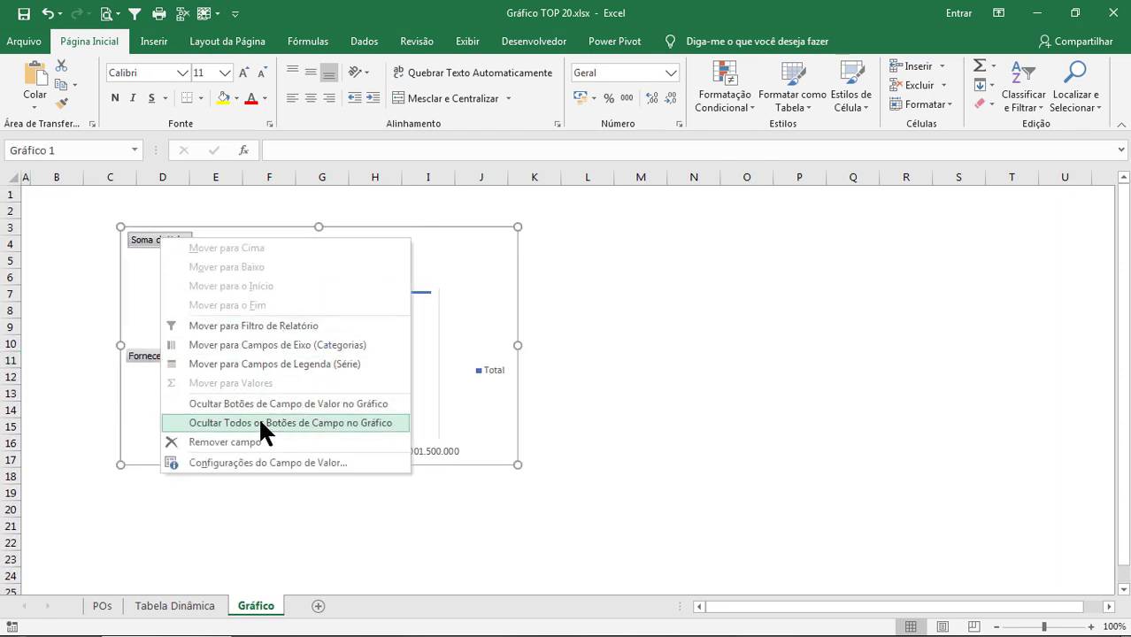
pyautogui.click(258, 422)
pyautogui.click(662, 345)
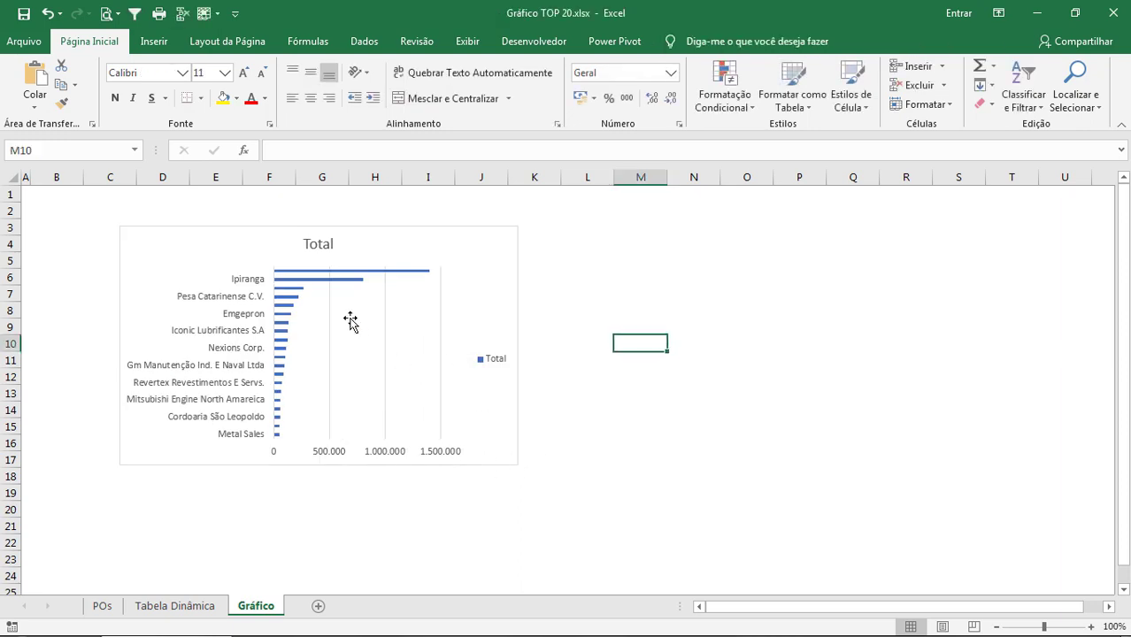
# Delete the value axis and Total legend, then add data labels to the bars.
pyautogui.click(379, 320)
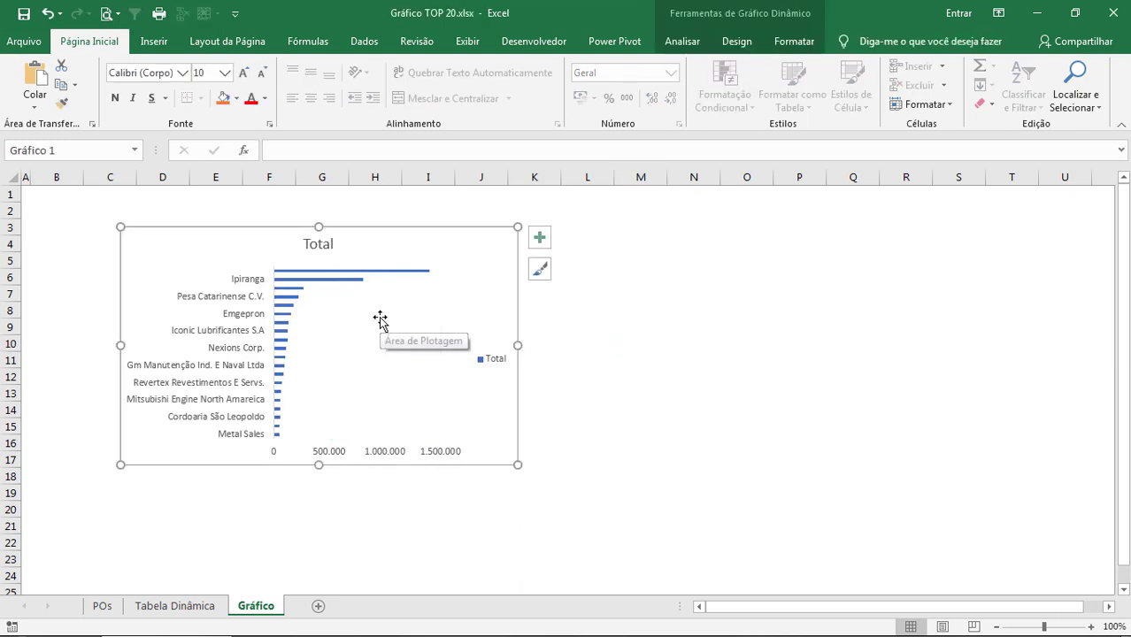
pyautogui.click(381, 451)
pyautogui.press('Delete')
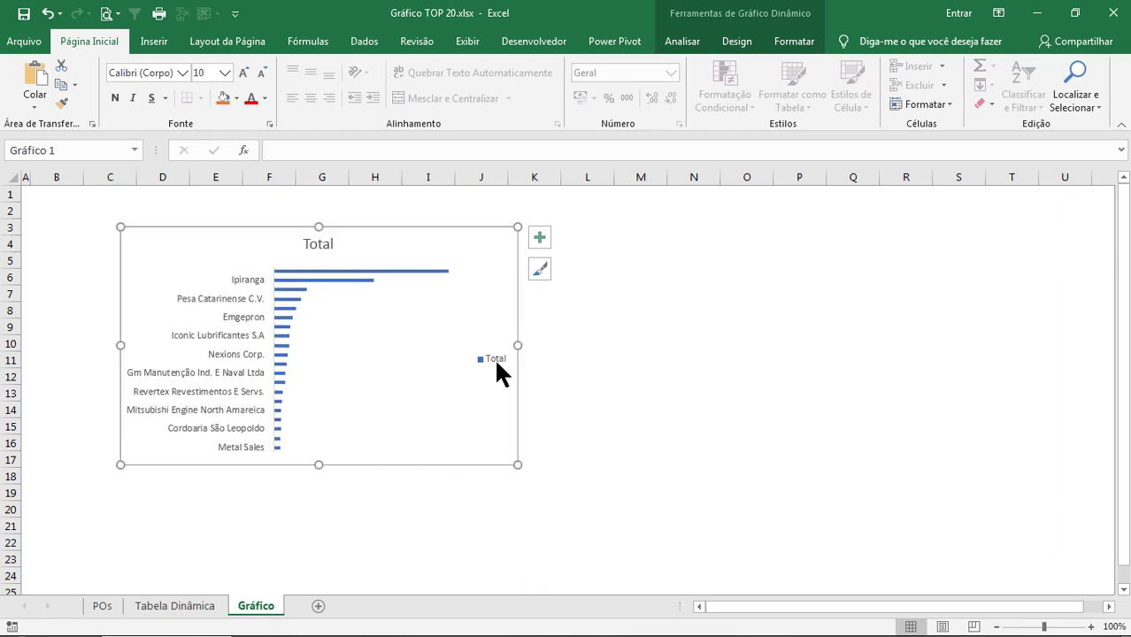
pyautogui.press('Delete')
pyautogui.click(539, 239)
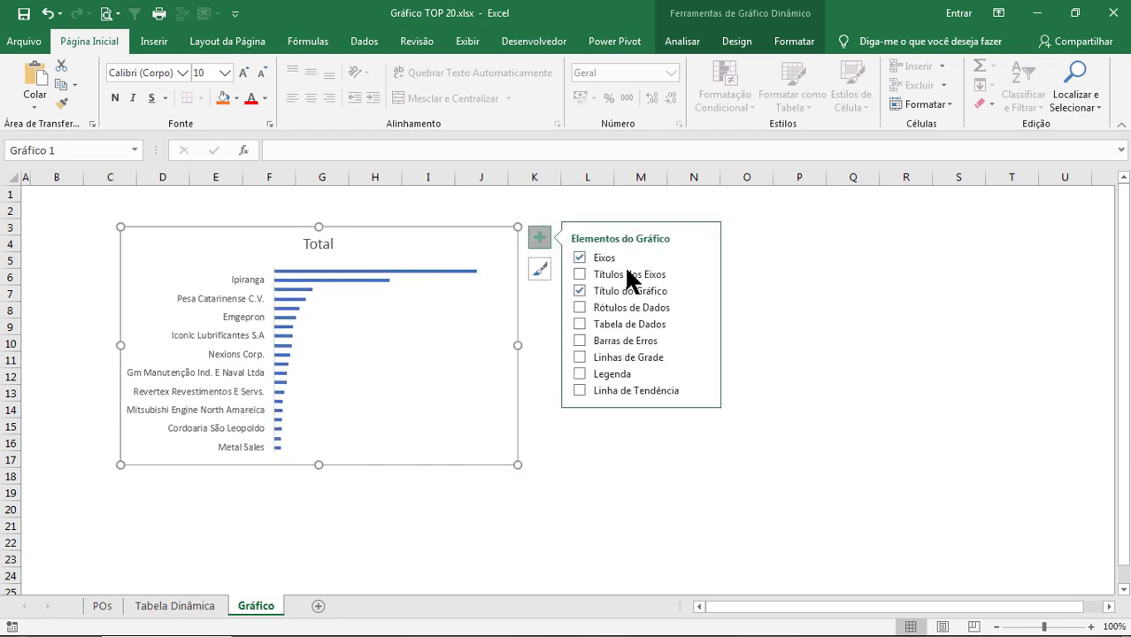
pyautogui.click(580, 306)
pyautogui.click(787, 510)
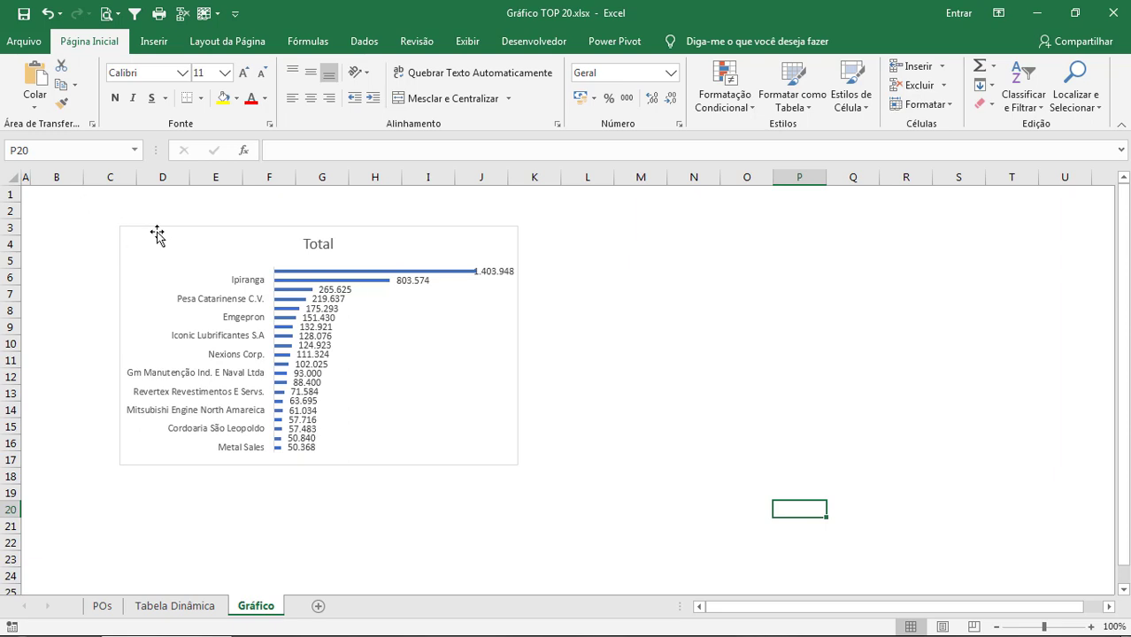
# Shift the chart left and stretch it down to row 29 so all 20 suppliers show.
pyautogui.moveTo(158, 237); pyautogui.dragTo(75, 250)
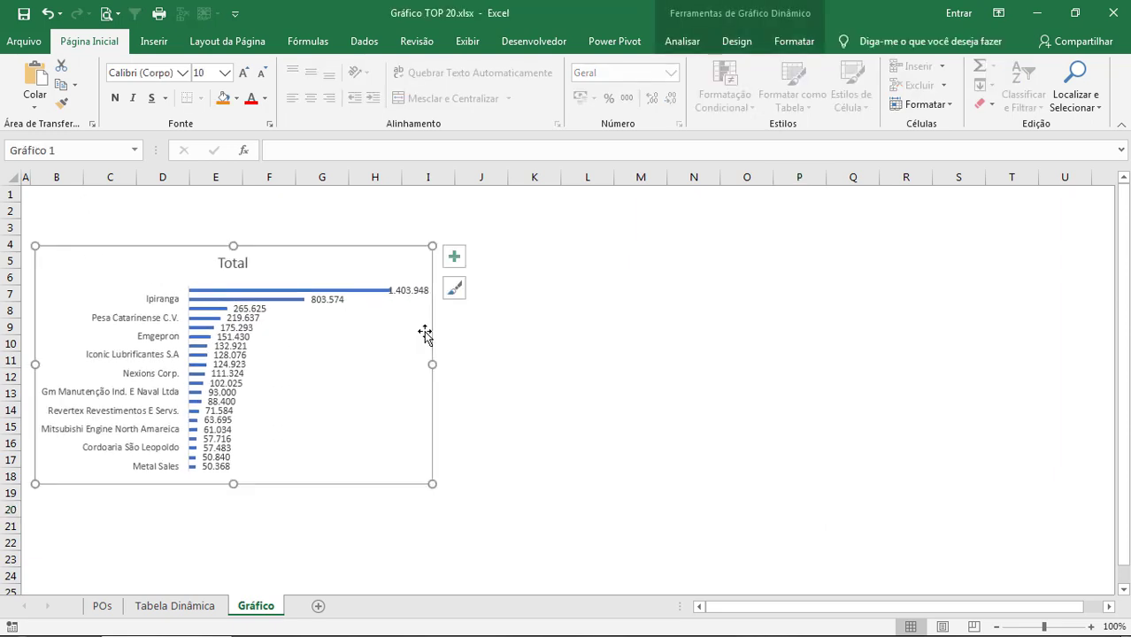
pyautogui.scroll(-2, 425, 336)
pyautogui.scroll(-2, 433, 345)
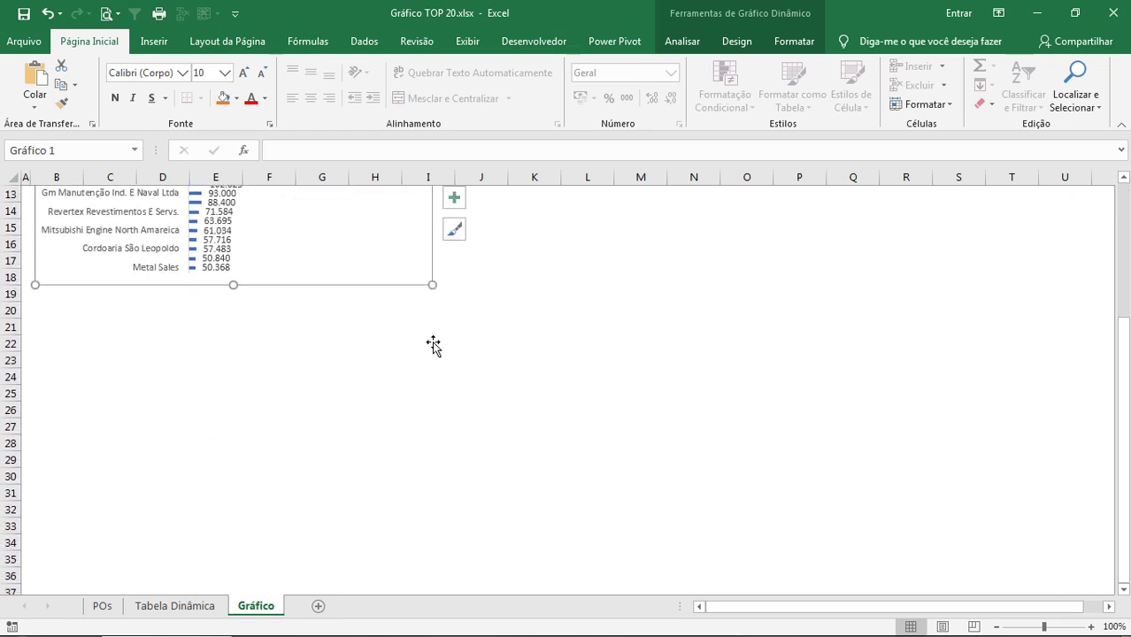
pyautogui.scroll(2, 350, 359)
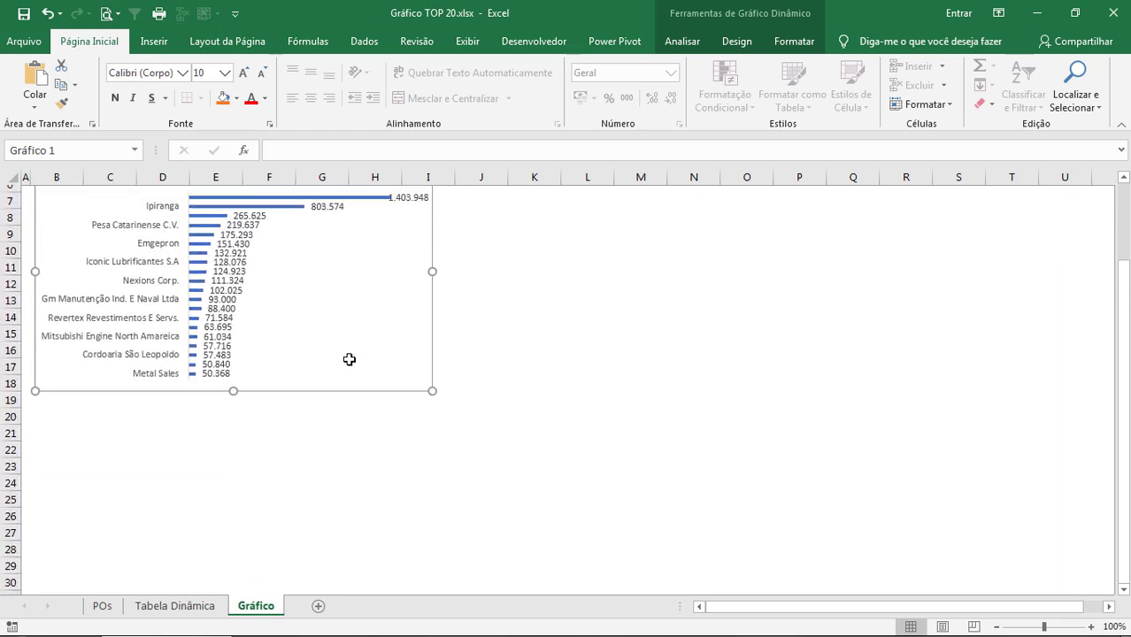
pyautogui.scroll(-2, 349, 359)
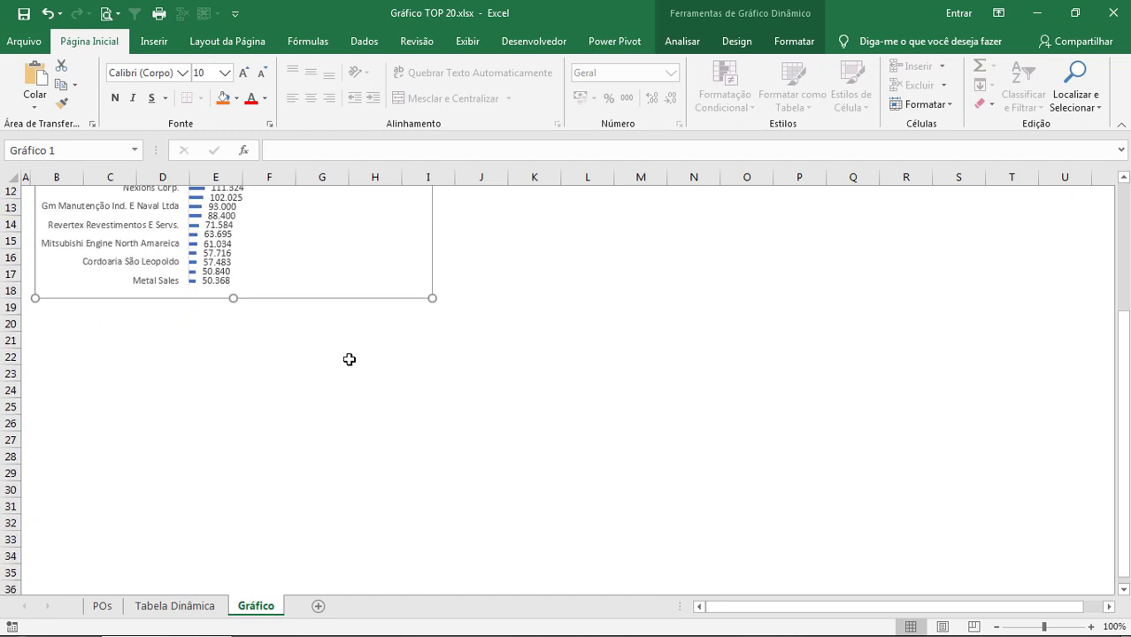
pyautogui.scroll(4, 443, 374)
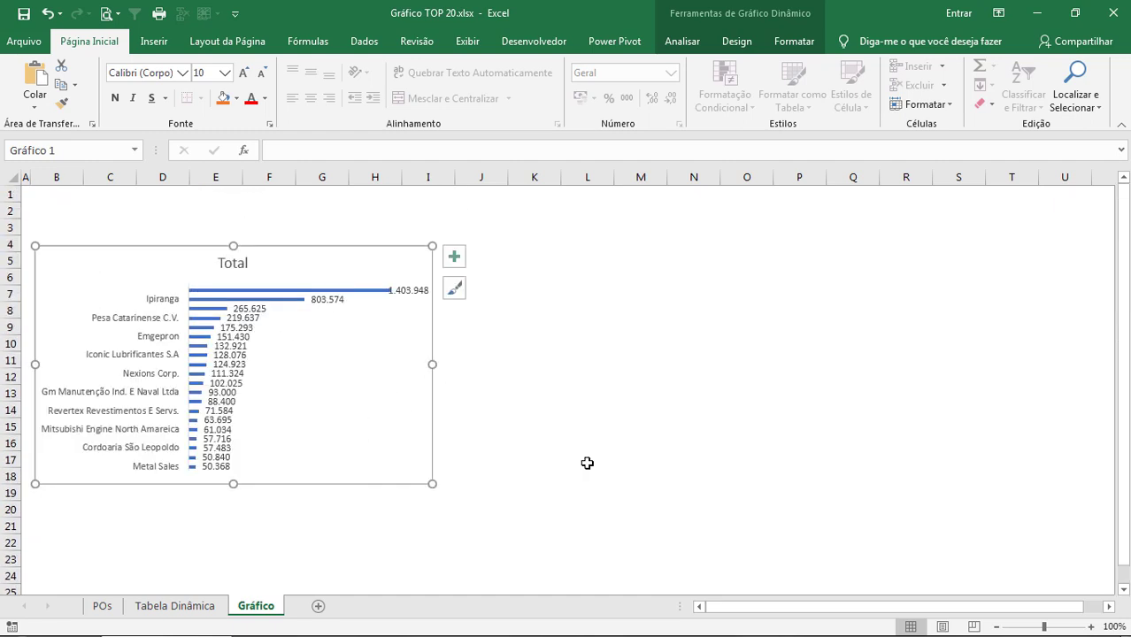
pyautogui.click(1123, 588)
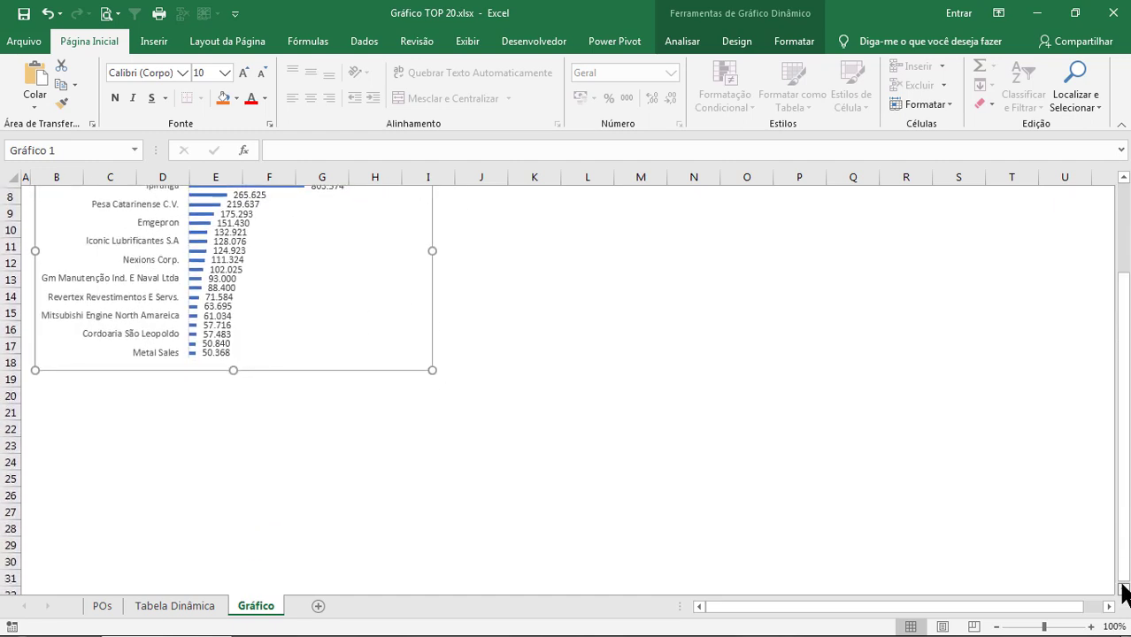
pyautogui.moveTo(232, 321); pyautogui.dragTo(216, 492)
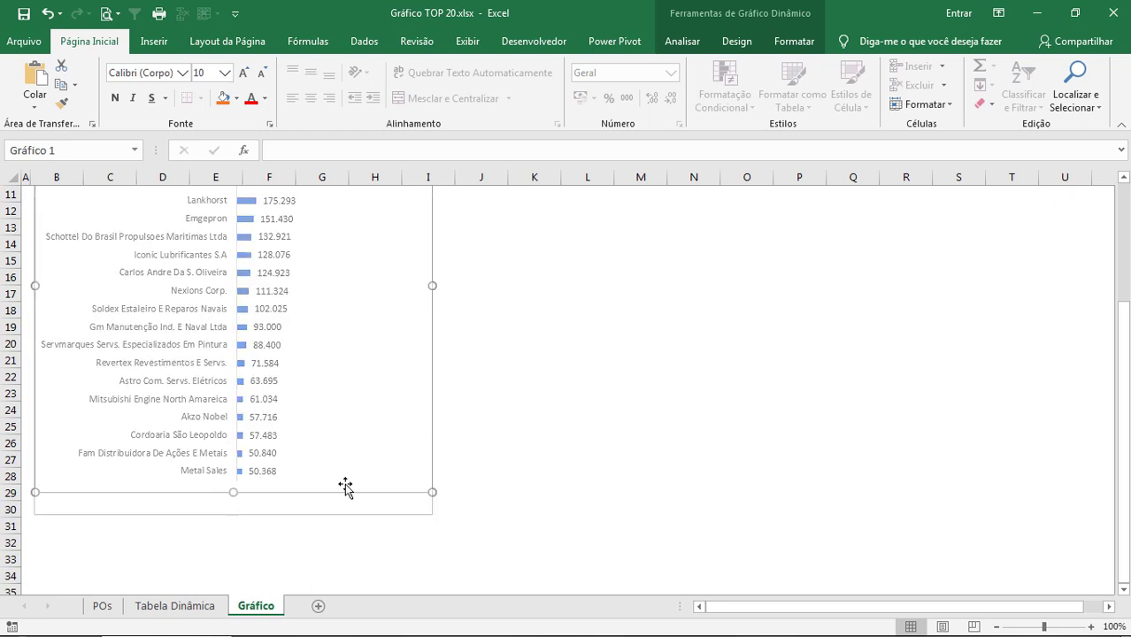
pyautogui.scroll(3, 543, 391)
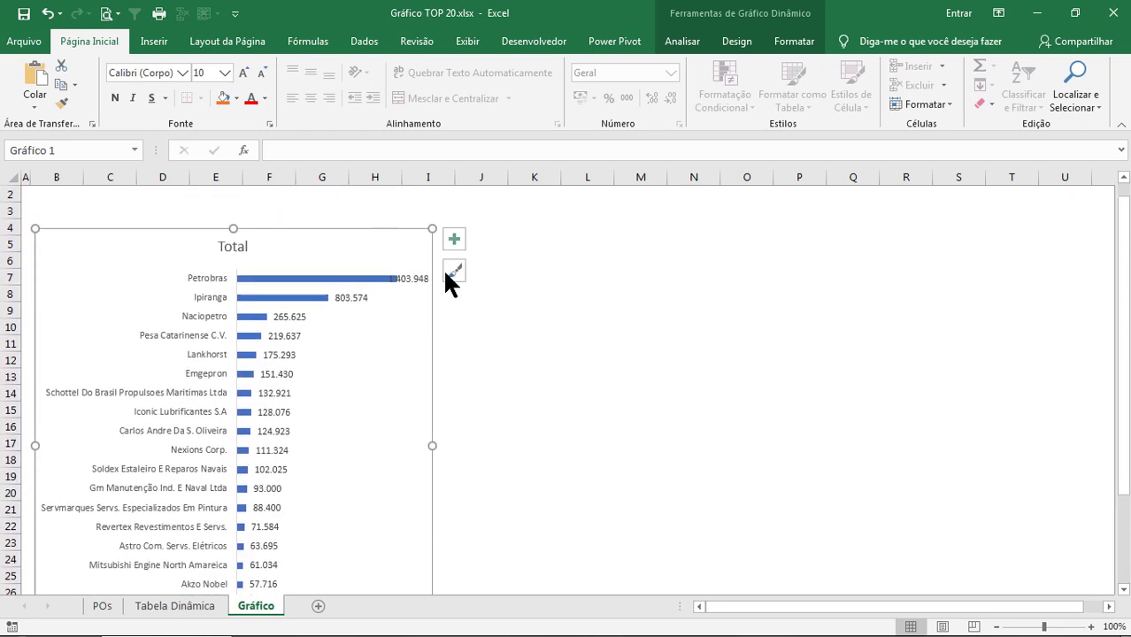
pyautogui.click(275, 280)
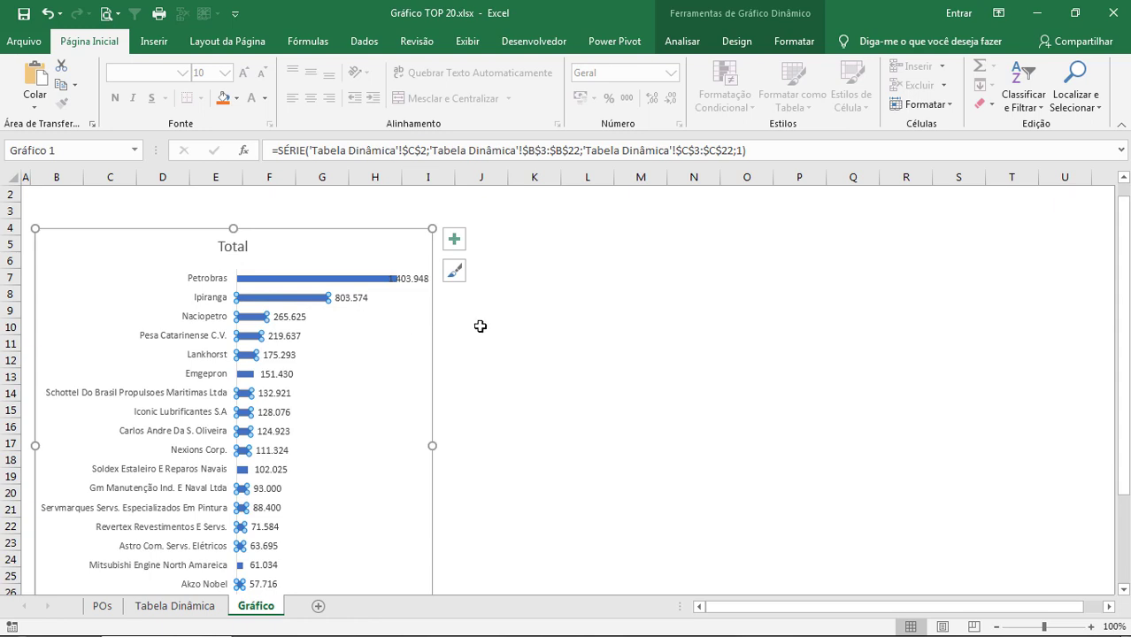
# Set the bar series gap width to 20% for thicker bars.
pyautogui.hotkey('ctrl', '1')
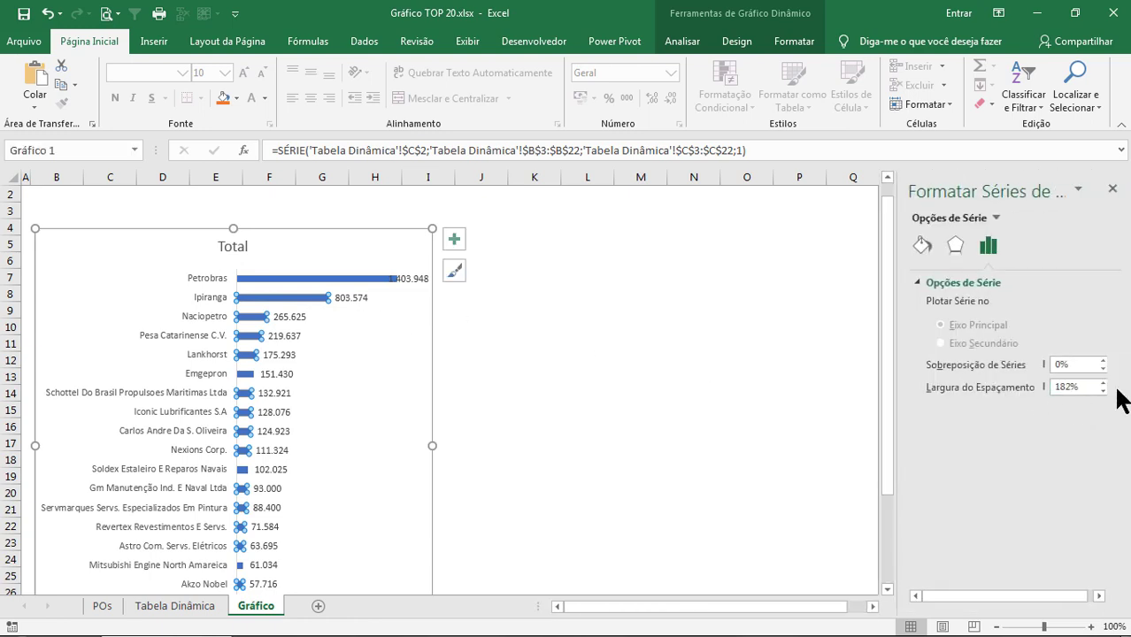
pyautogui.press('BackSpace')
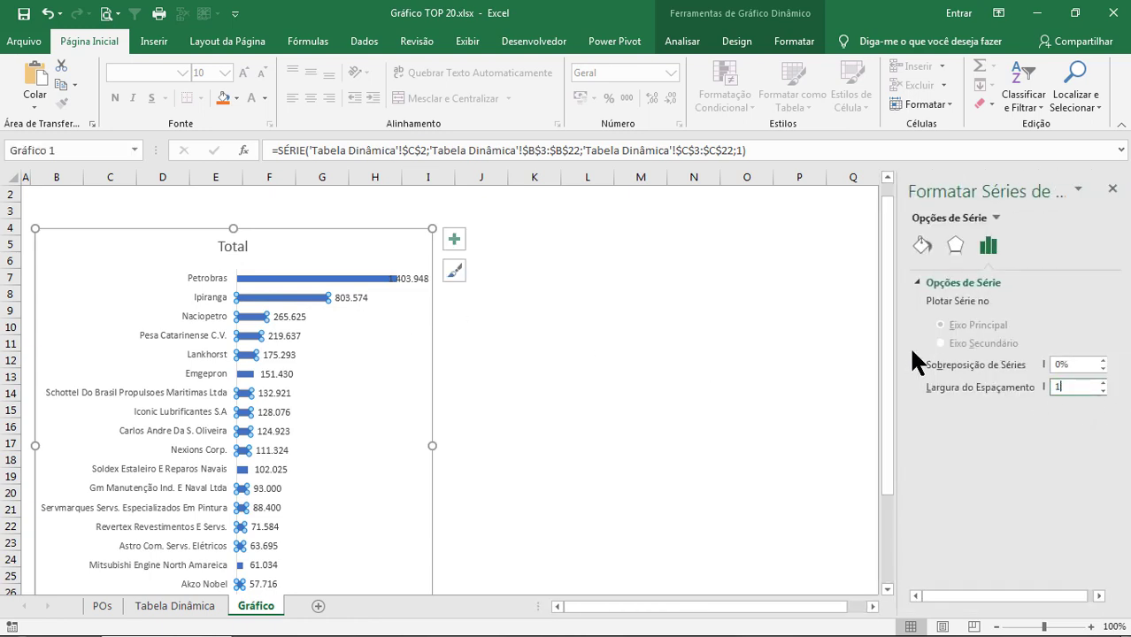
pyautogui.write('20')
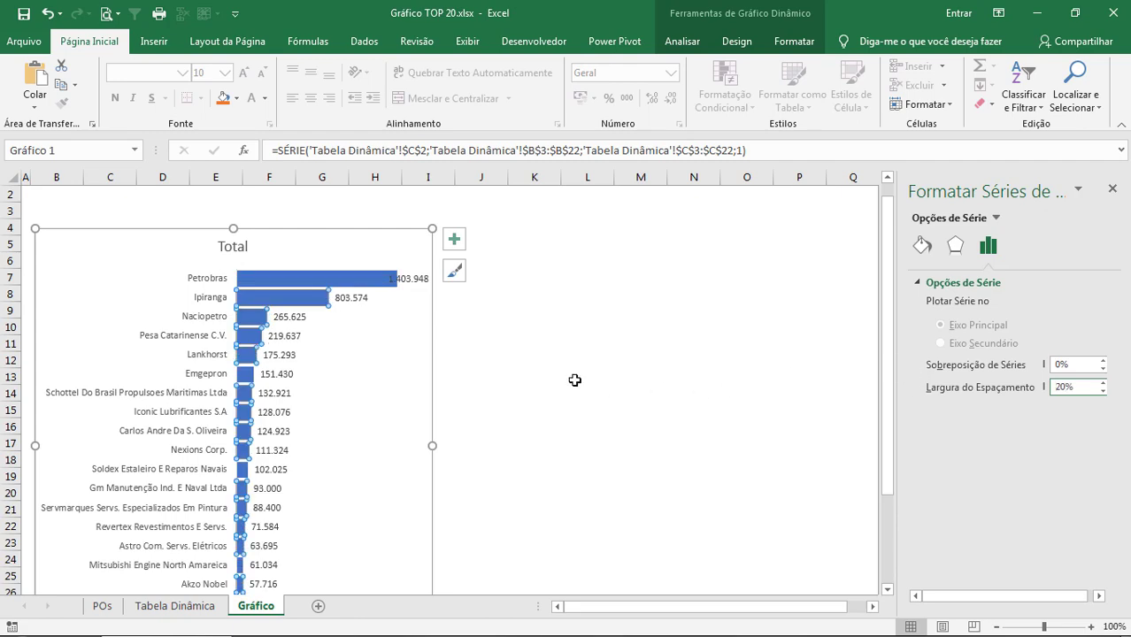
pyautogui.click(574, 379)
pyautogui.scroll(-4, 436, 323)
pyautogui.scroll(3, 436, 321)
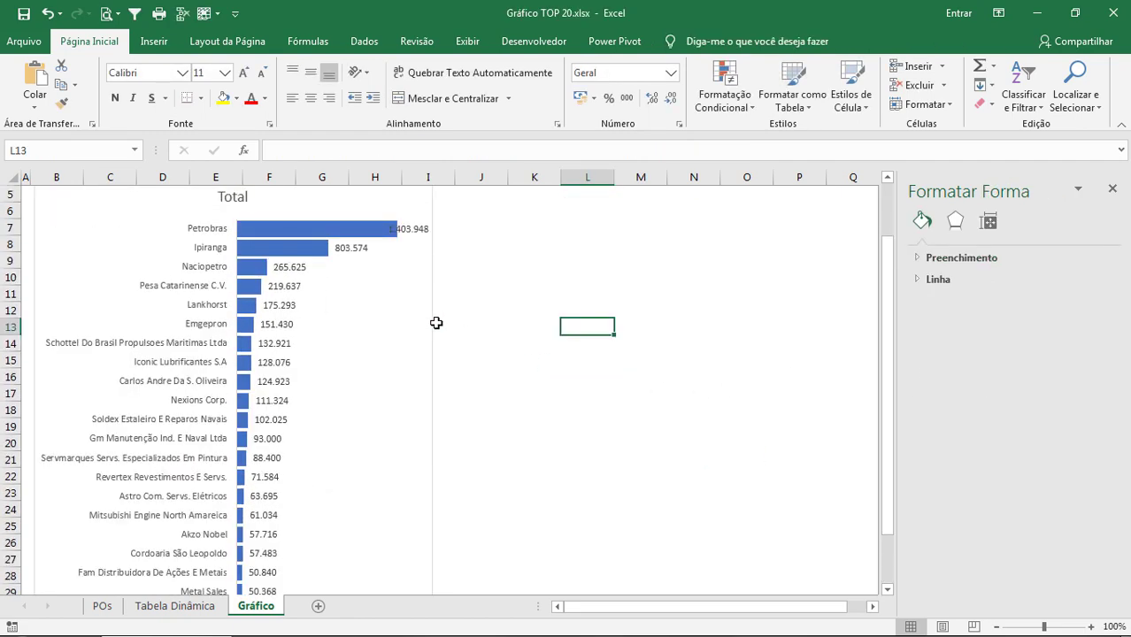
pyautogui.scroll(2, 440, 362)
# Narrow the plot area from the right so the 1.403.948 label fits inside.
pyautogui.click(429, 357)
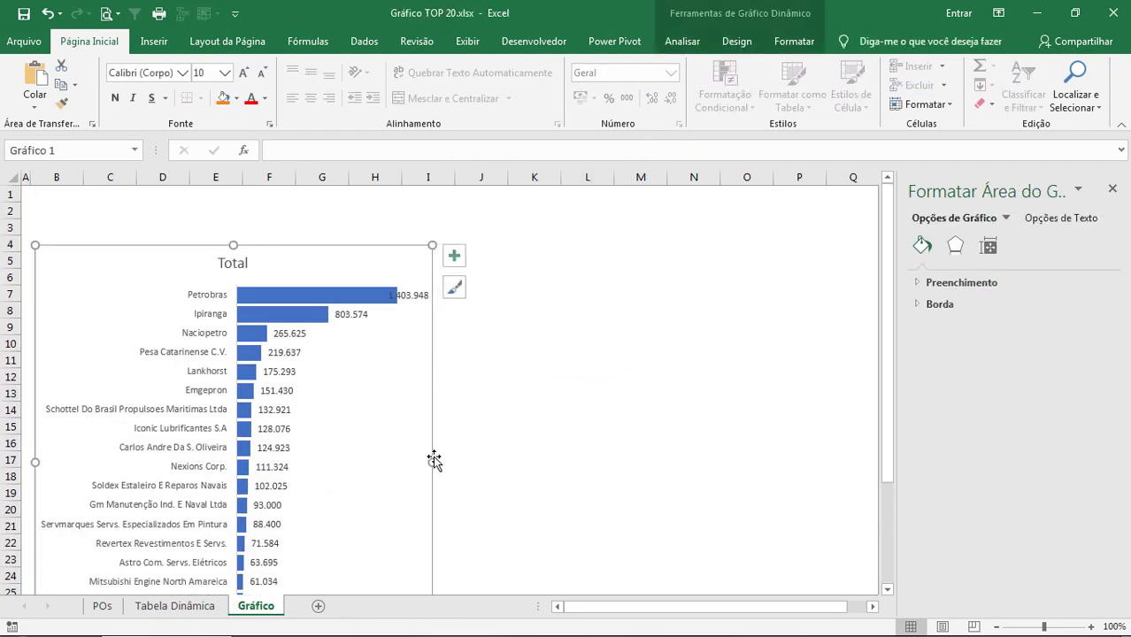
pyautogui.click(374, 378)
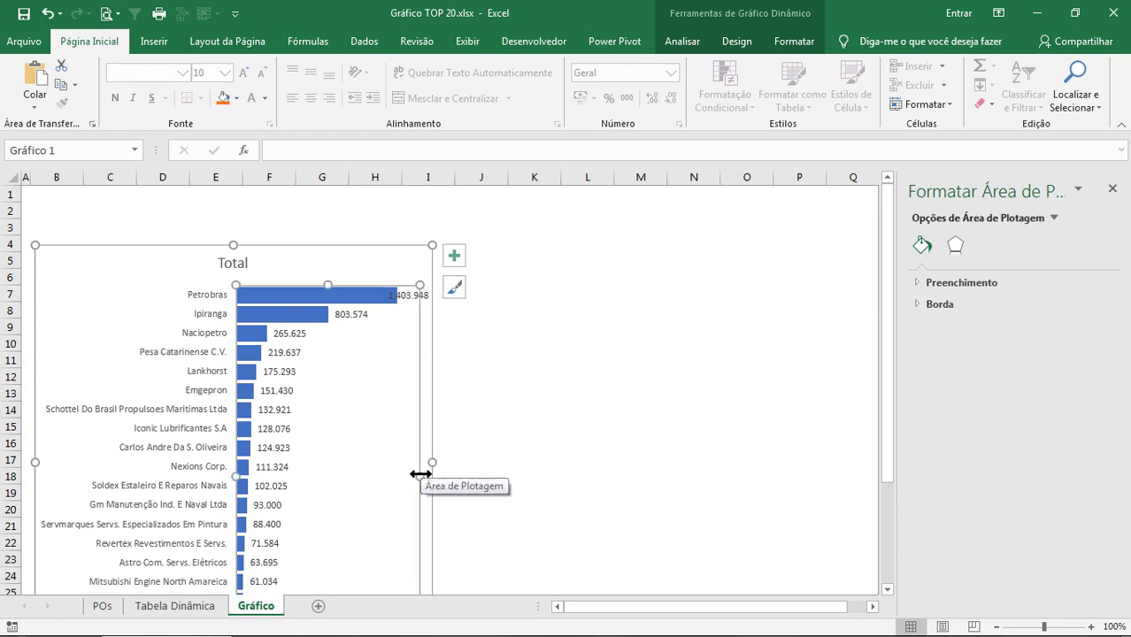
pyautogui.moveTo(419, 475); pyautogui.dragTo(406, 477)
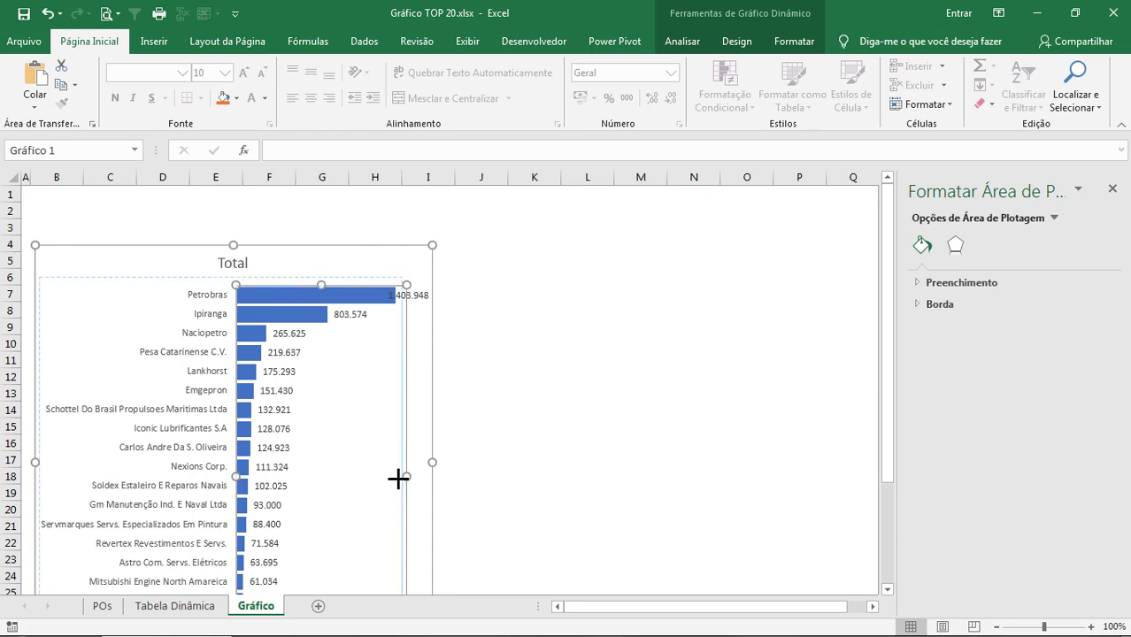
pyautogui.click(538, 446)
pyautogui.scroll(-5, 537, 446)
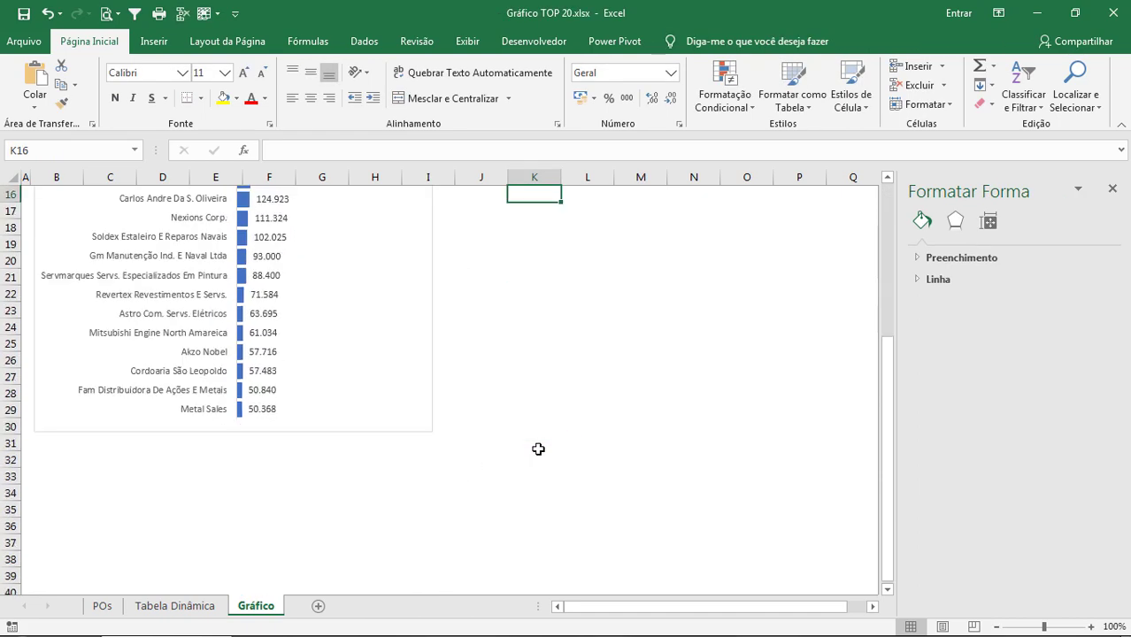
pyautogui.scroll(5, 630, 430)
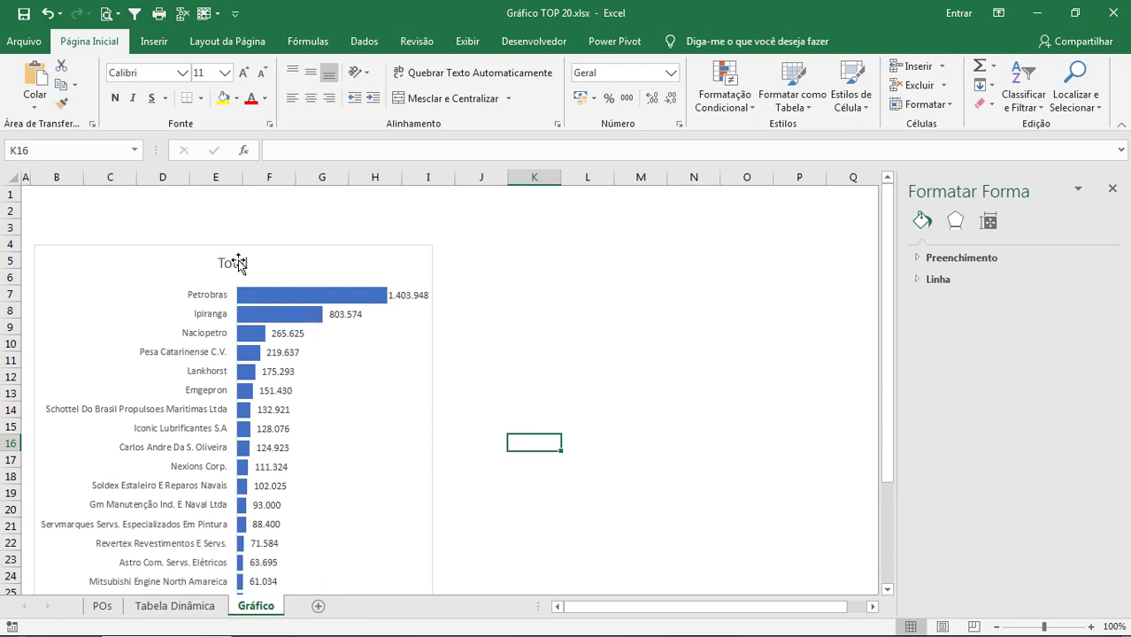
# Retitle the chart 'TOP 20 Fornecedores (R$)' in bold, with (R$) at size 9.
pyautogui.click(234, 262)
pyautogui.doubleClick(234, 263)
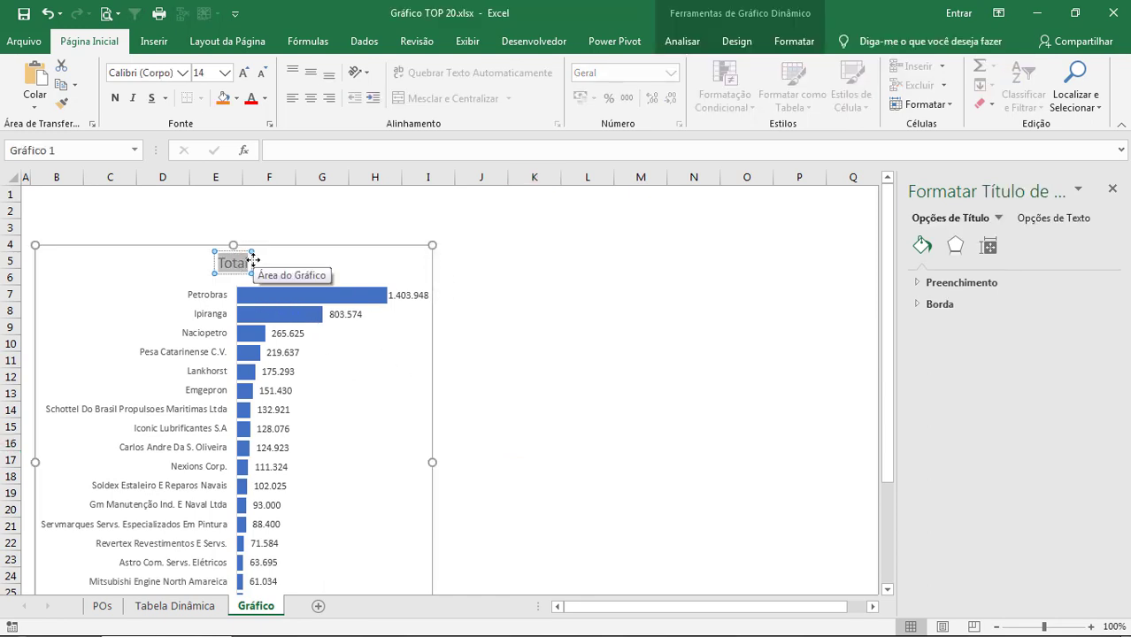
pyautogui.write('TOP 20 For')
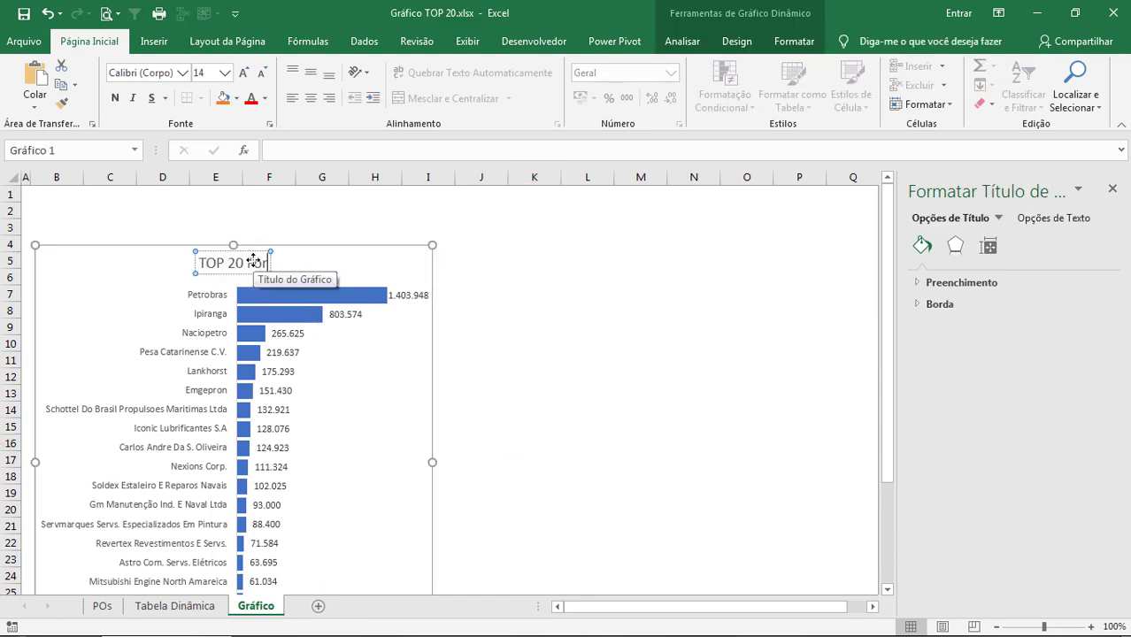
pyautogui.write('necedo')
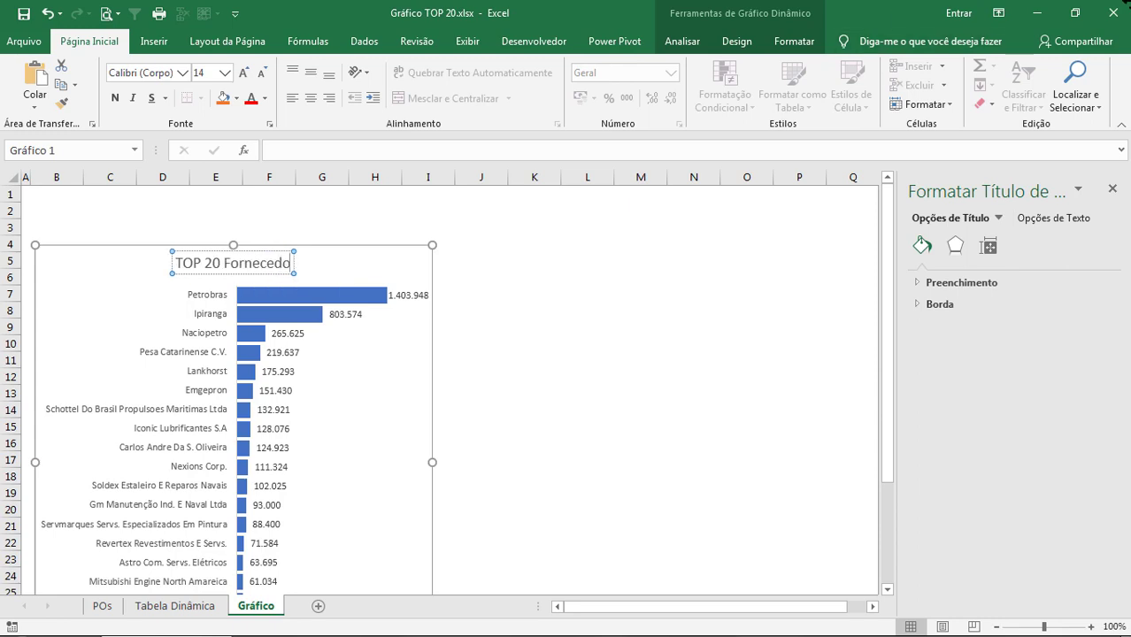
pyautogui.write('res (R$')
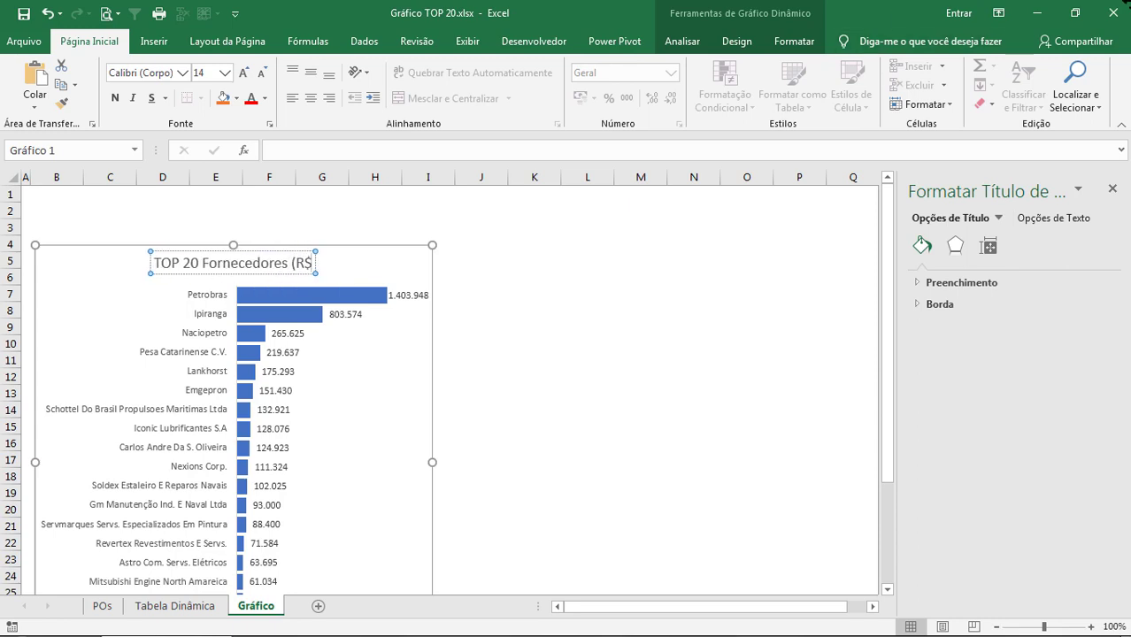
pyautogui.write(')')
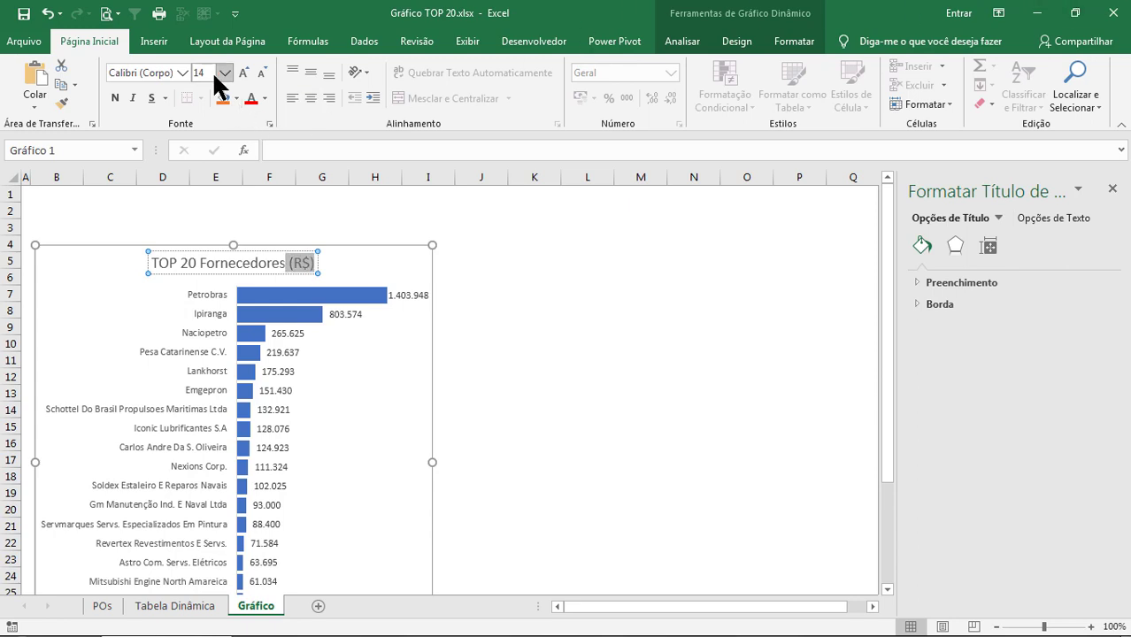
pyautogui.click(213, 75)
pyautogui.write('9')
pyautogui.press('Return')
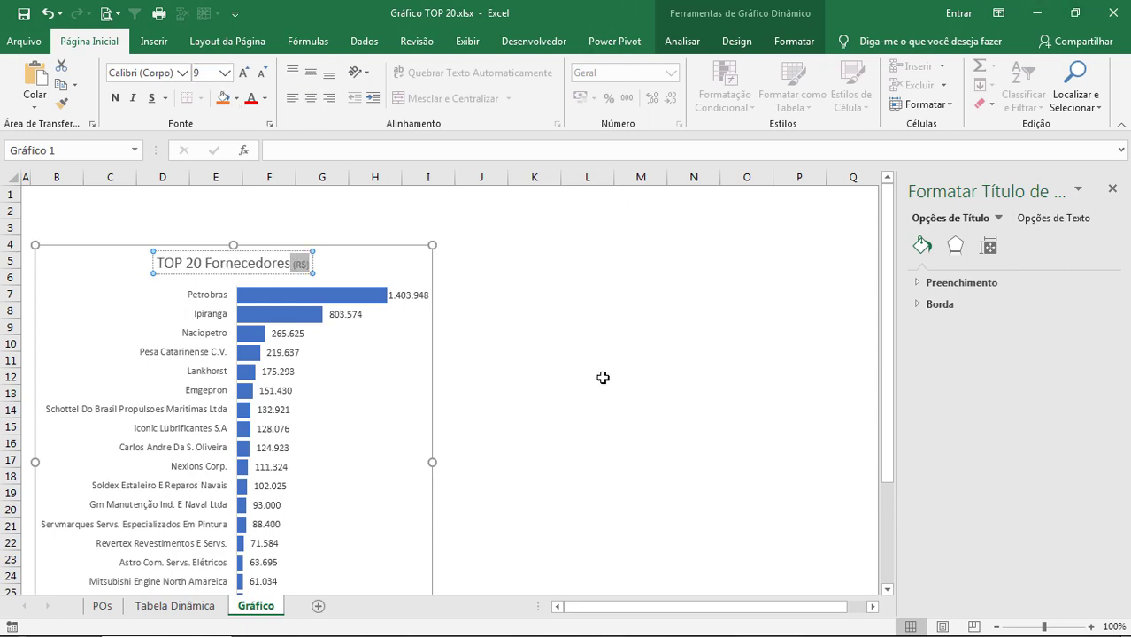
pyautogui.click(602, 377)
pyautogui.click(271, 268)
pyautogui.hotkey('ctrl', 'n')
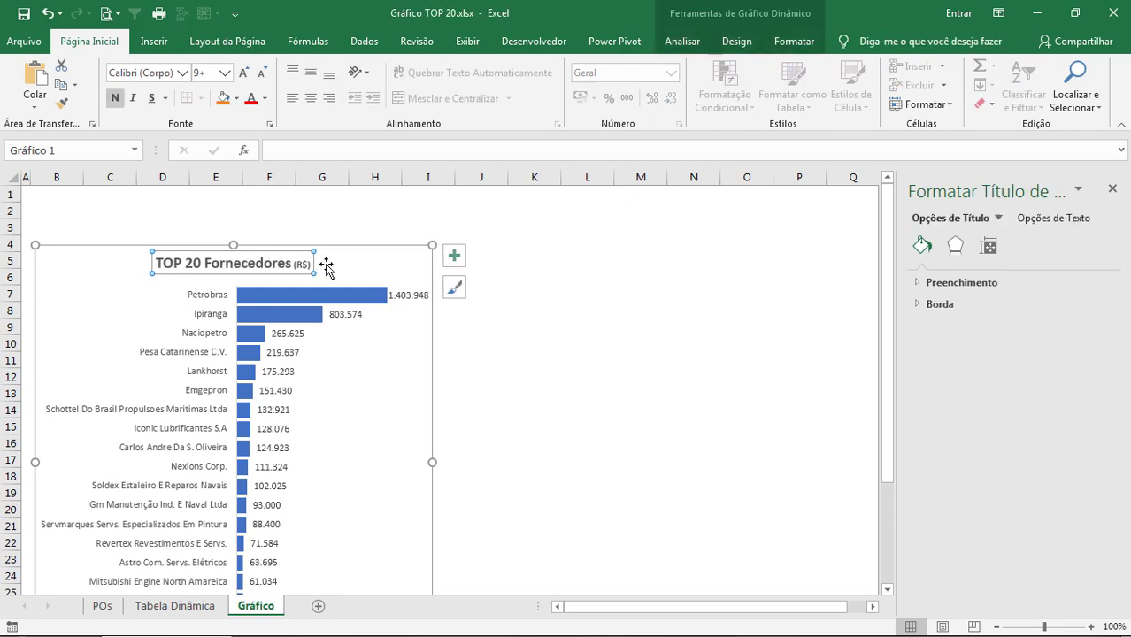
pyautogui.click(594, 380)
pyautogui.scroll(-1, 590, 373)
pyautogui.scroll(-2, 591, 373)
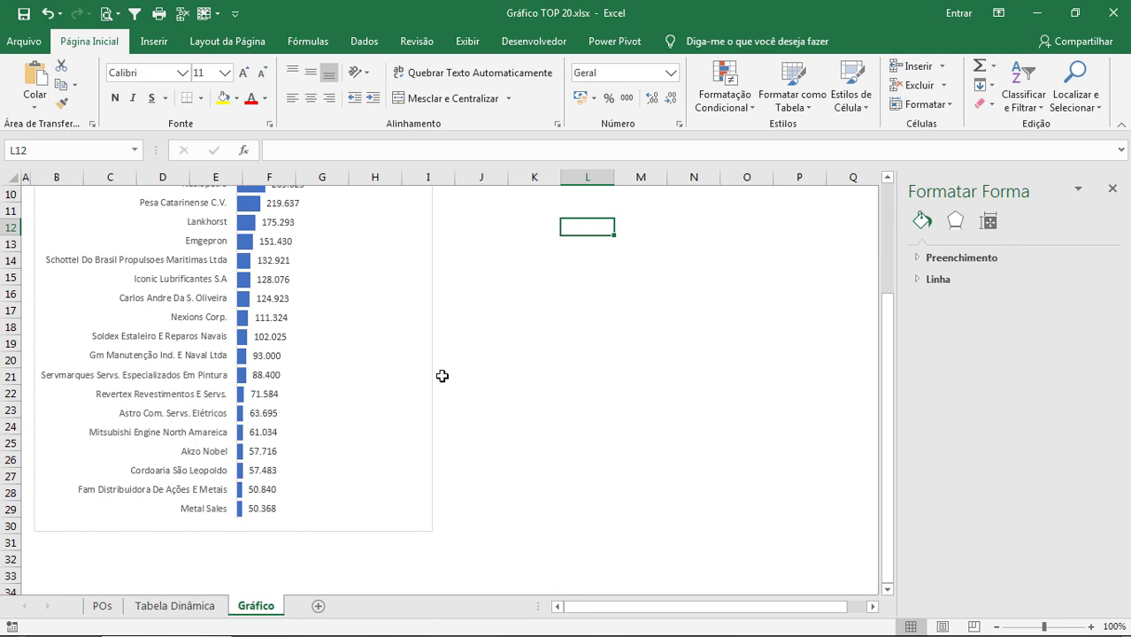
pyautogui.scroll(2, 487, 376)
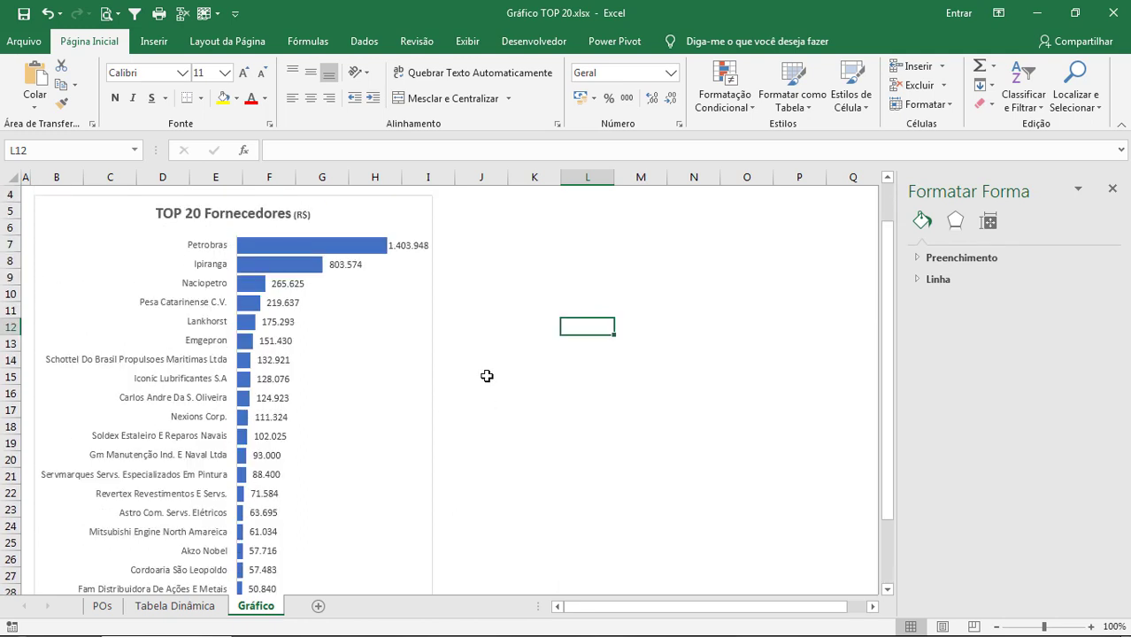
pyautogui.click(1112, 190)
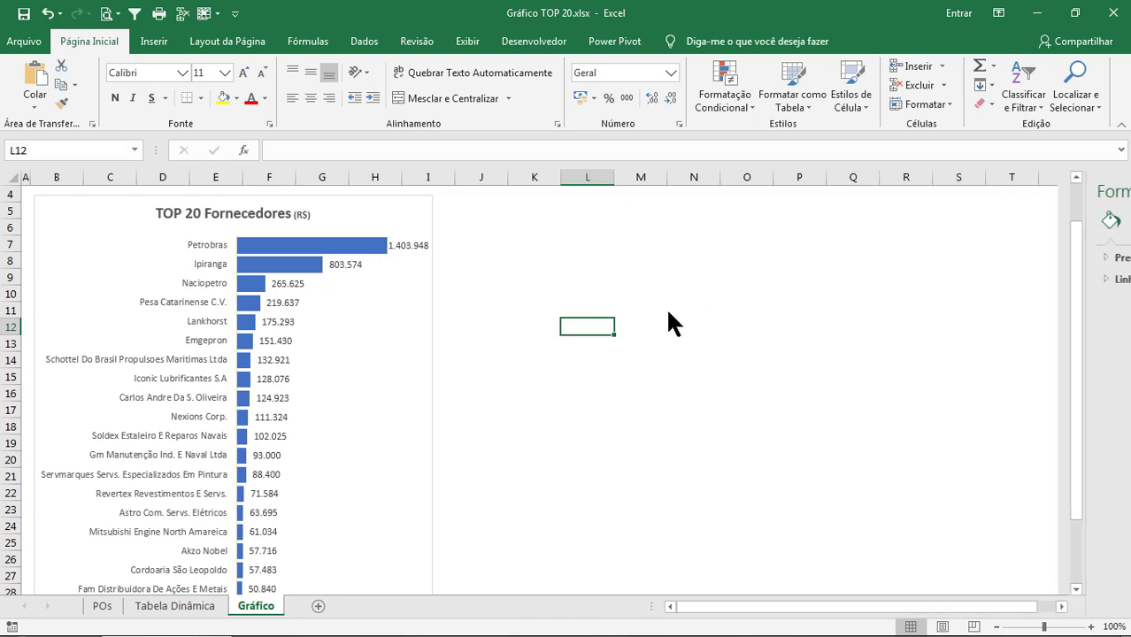
# Insert Mês and Ano slicers for the chart and move Mês up beside it.
pyautogui.scroll(1, 643, 350)
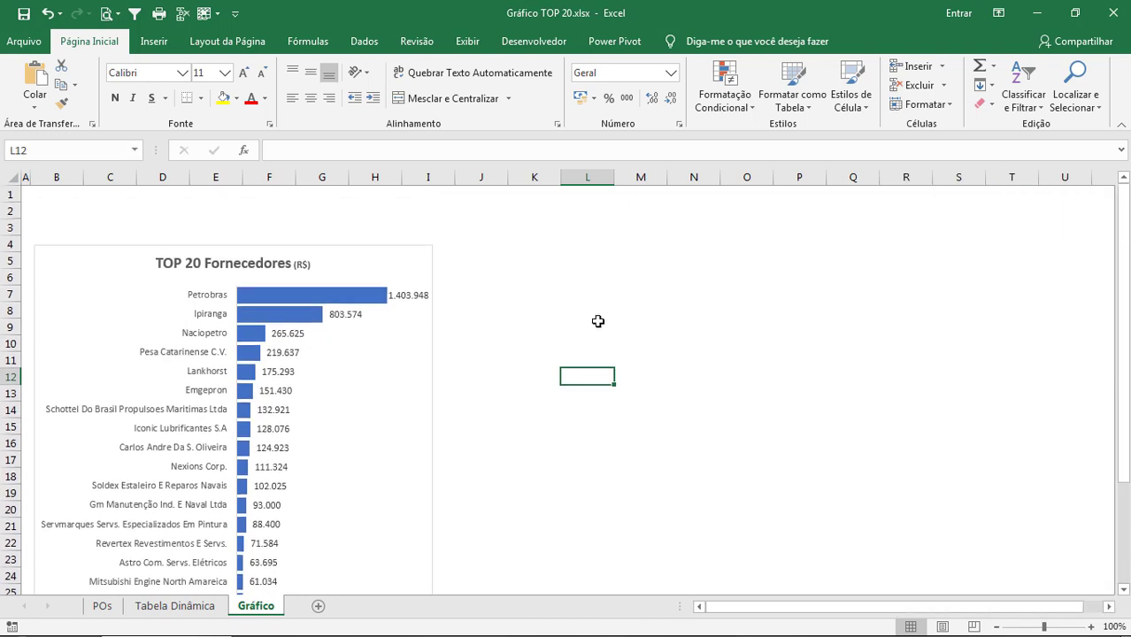
pyautogui.click(413, 252)
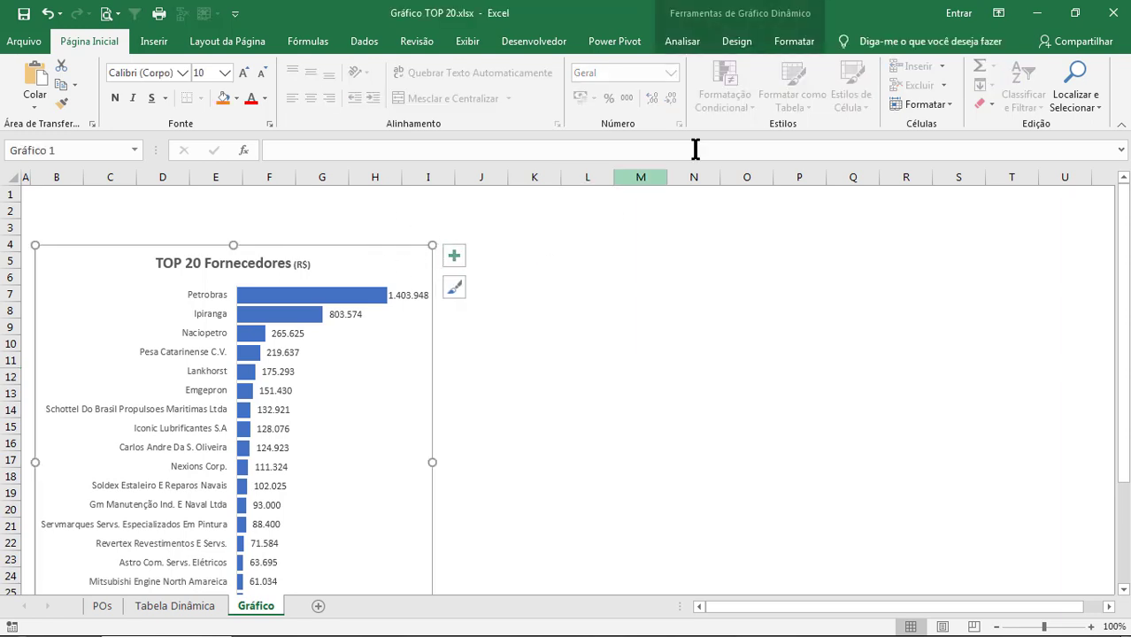
pyautogui.click(688, 41)
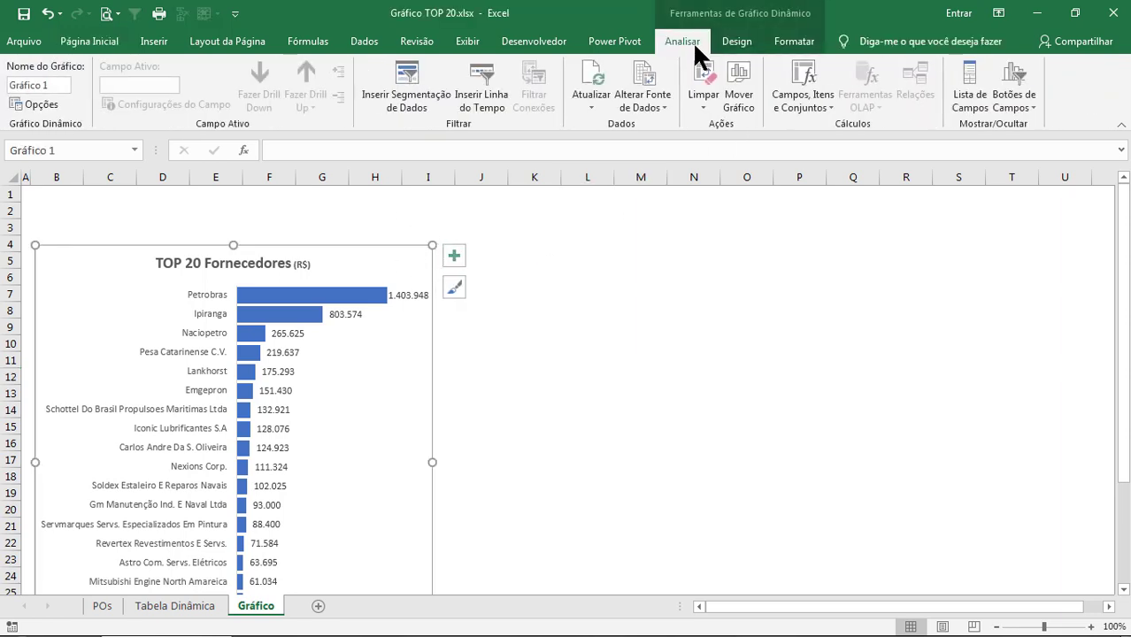
pyautogui.click(418, 82)
pyautogui.click(611, 173)
pyautogui.click(606, 191)
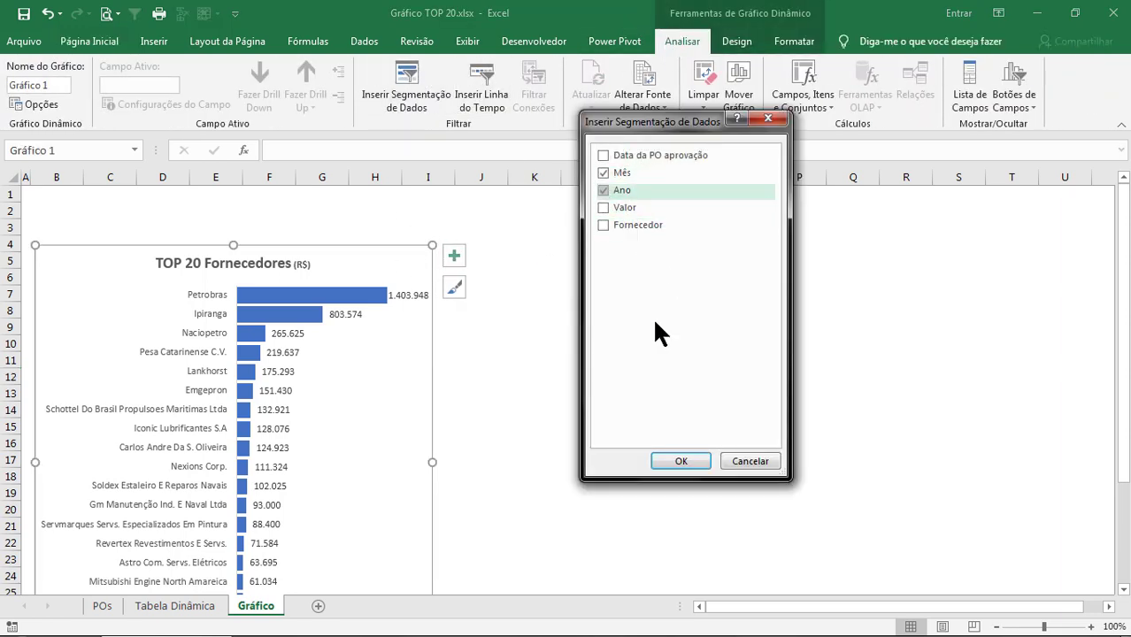
pyautogui.click(679, 461)
pyautogui.click(908, 310)
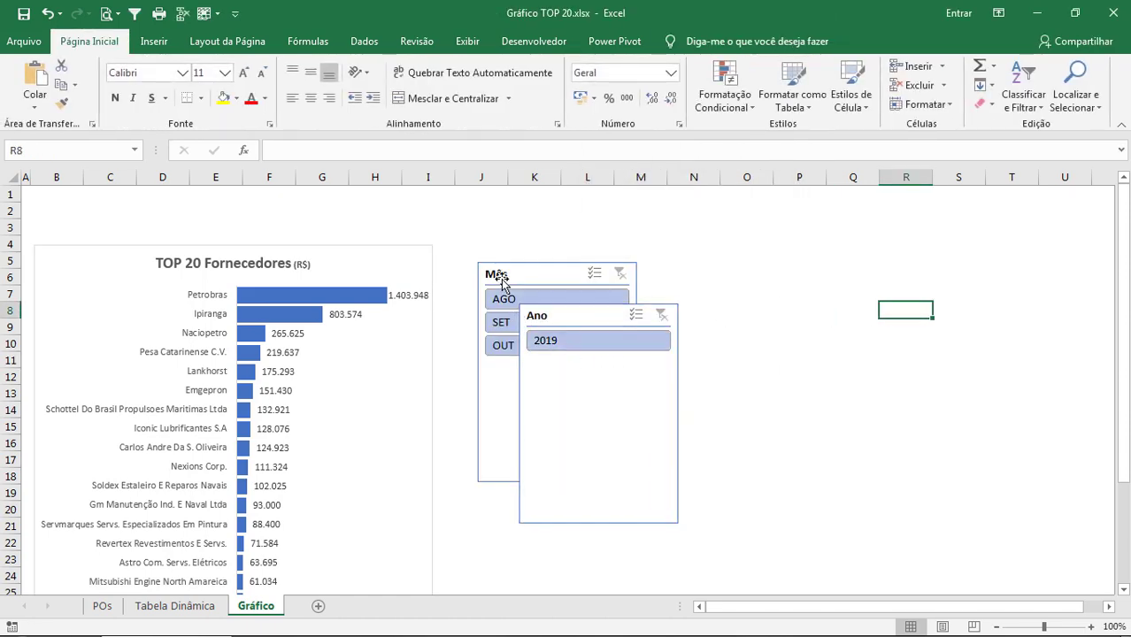
pyautogui.moveTo(519, 275); pyautogui.dragTo(506, 225)
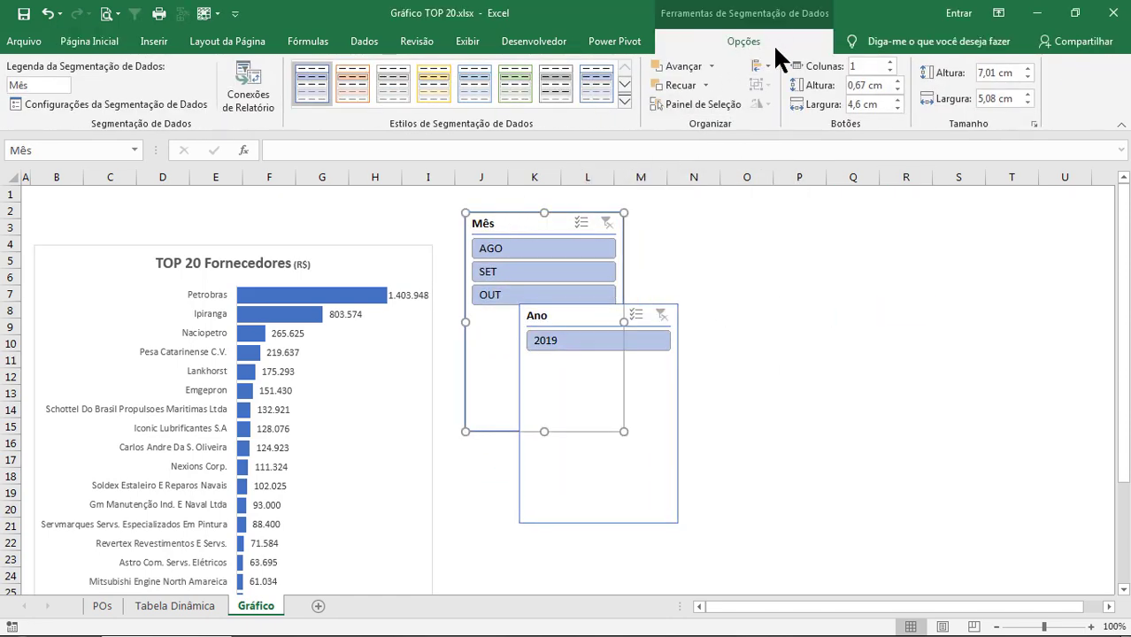
# Give the Mês slicer 12 columns, move it left, push the chart down, and raise Ano.
pyautogui.write('12')
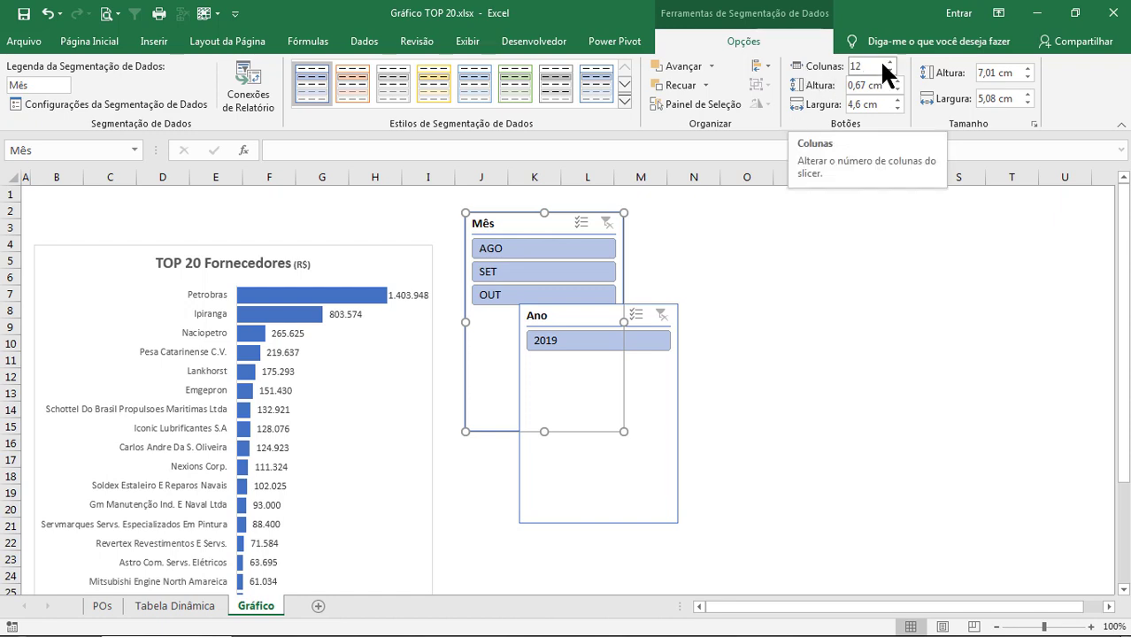
pyautogui.press('Return')
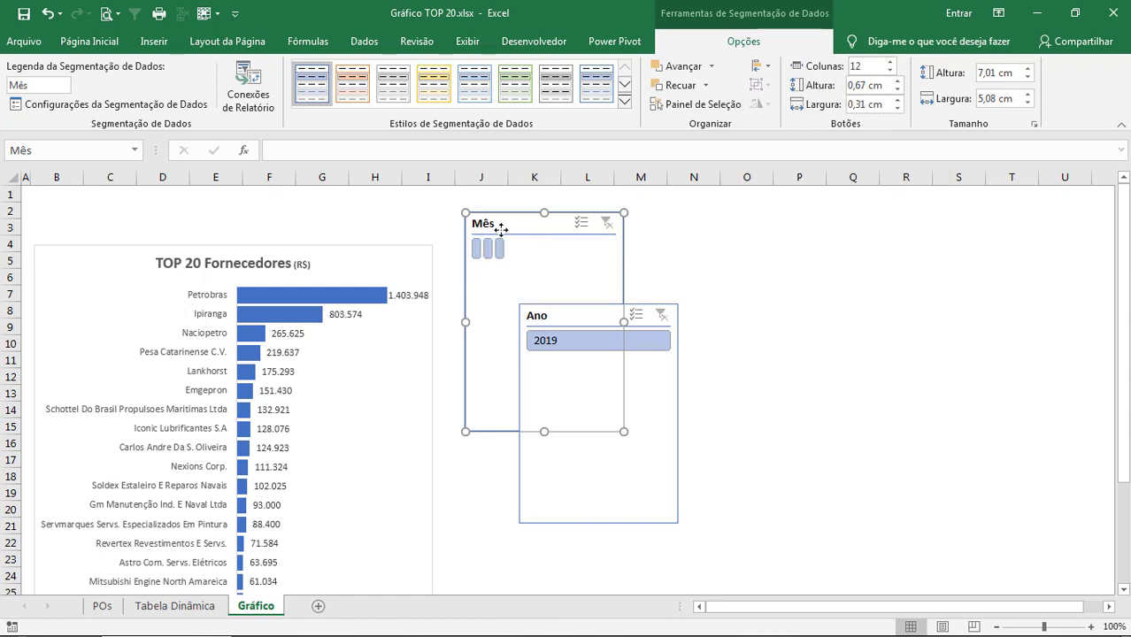
pyautogui.moveTo(500, 229); pyautogui.dragTo(419, 214)
pyautogui.click(692, 279)
pyautogui.moveTo(131, 245); pyautogui.dragTo(552, 387)
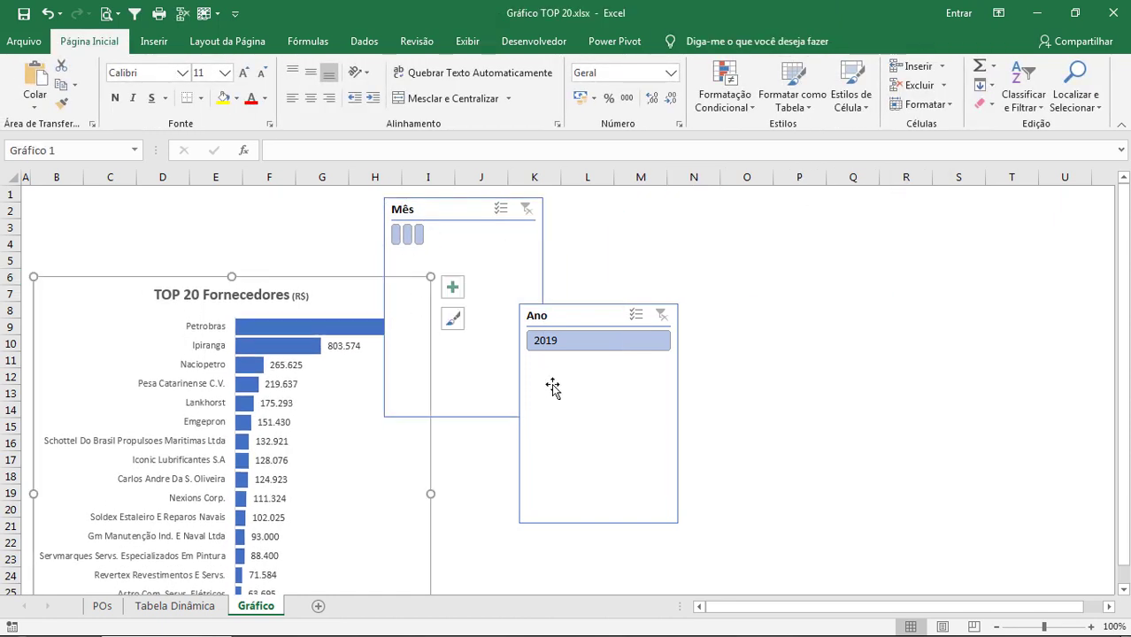
pyautogui.moveTo(563, 316); pyautogui.dragTo(209, 223)
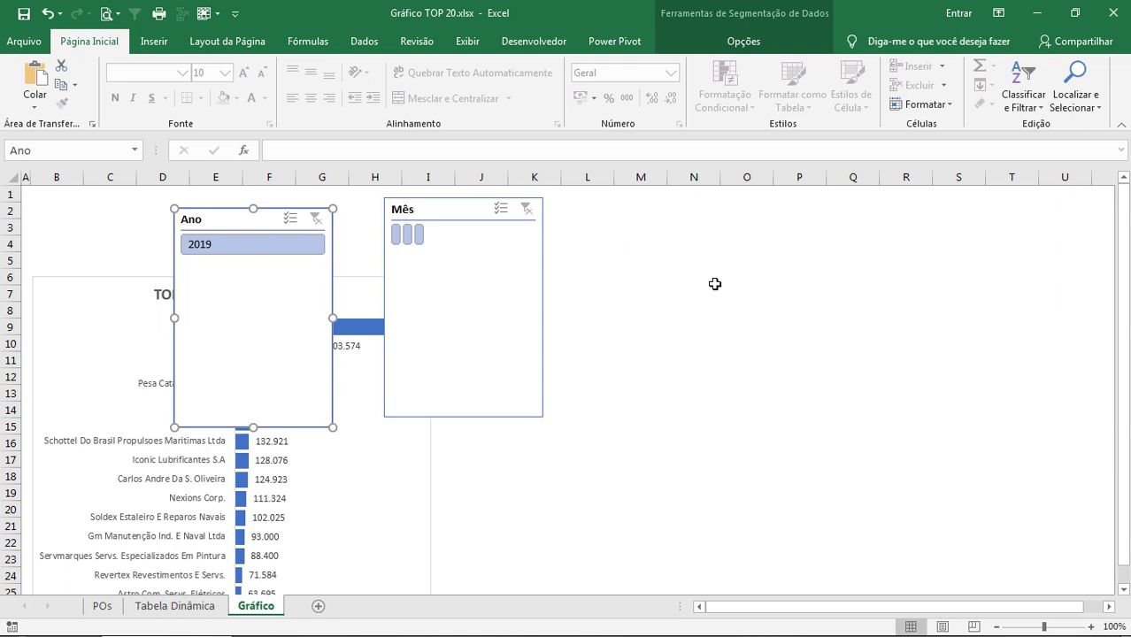
# Set the Ano slicer to 3 columns and move it to column B.
pyautogui.click(748, 42)
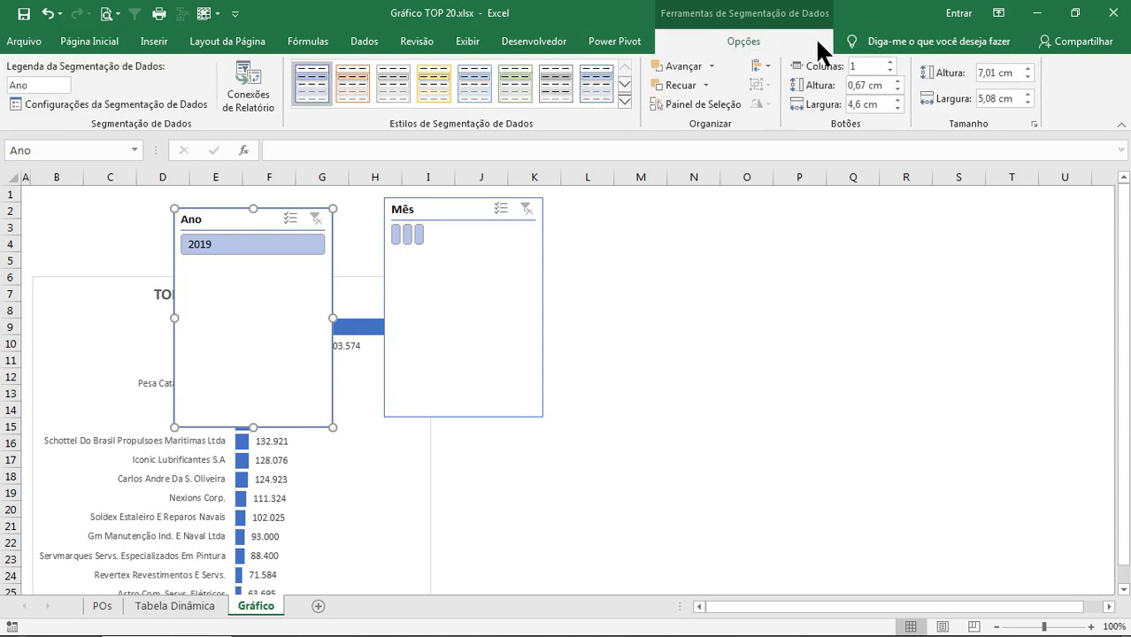
pyautogui.click(889, 63)
pyautogui.click(889, 63)
pyautogui.click(799, 277)
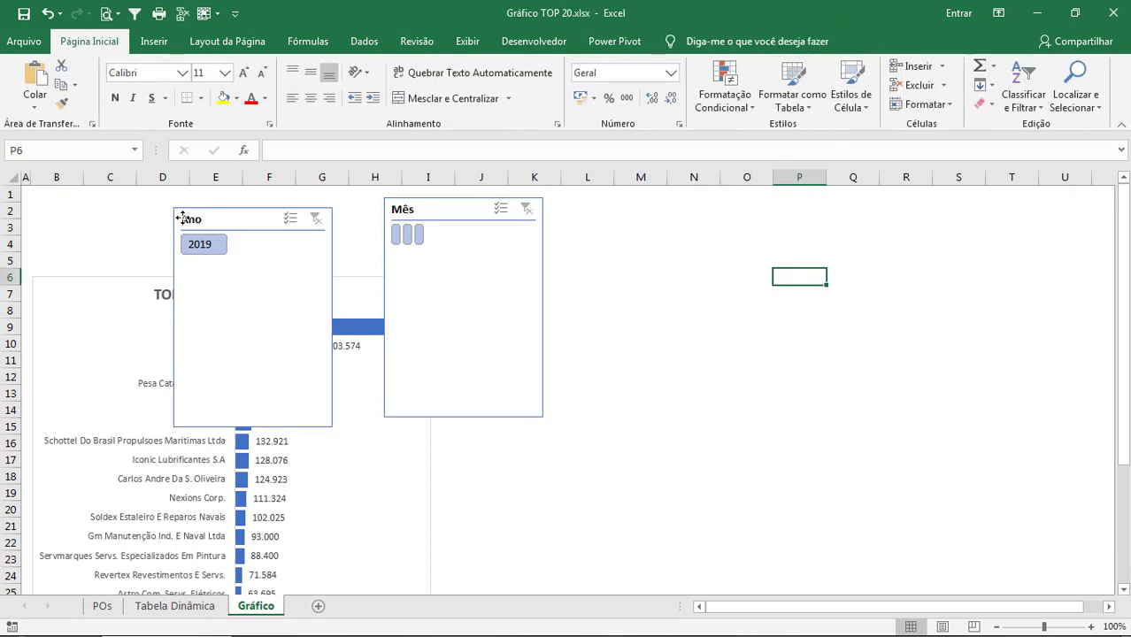
pyautogui.moveTo(182, 217); pyautogui.dragTo(46, 209)
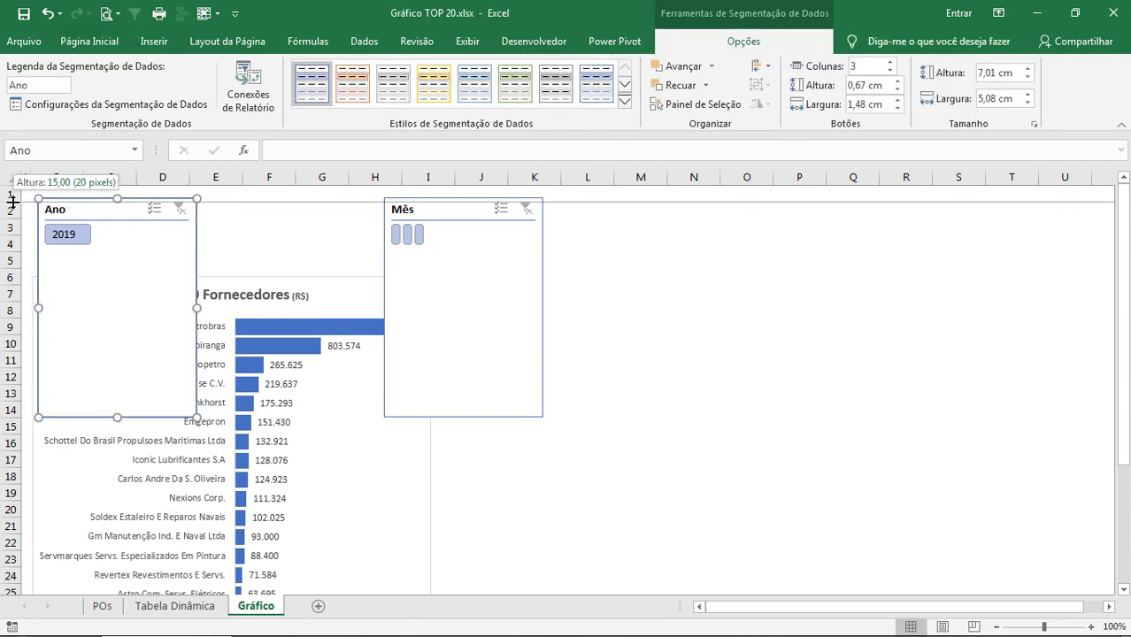
# Shorten row 1, reshape Ano into a wide short strip, and place Mês beside it.
pyautogui.moveTo(12, 203); pyautogui.dragTo(12, 196)
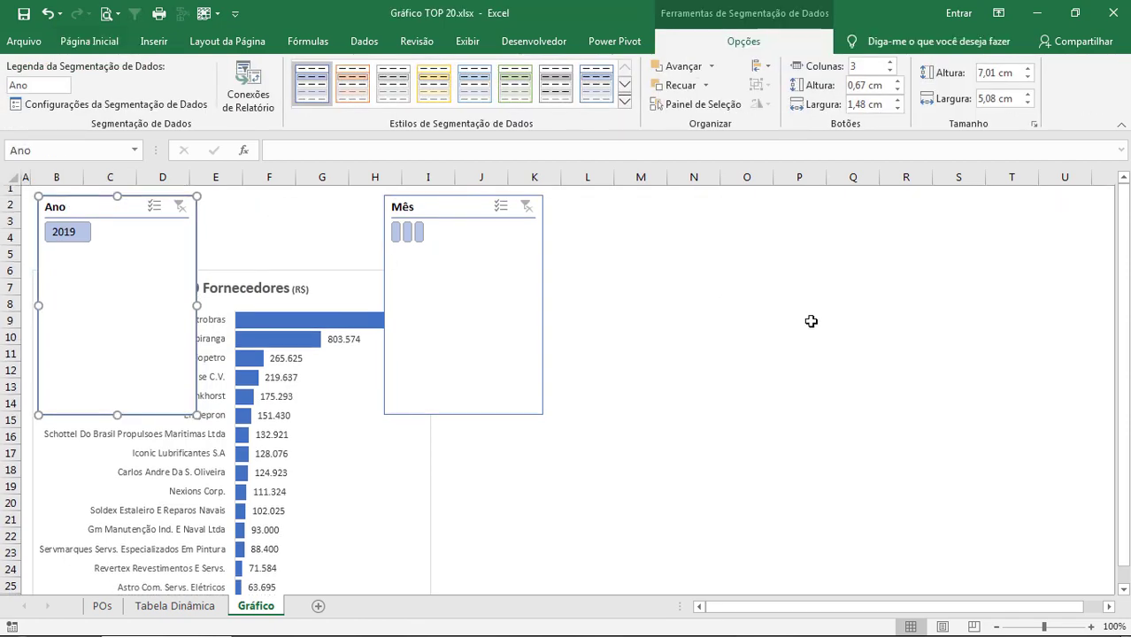
pyautogui.click(810, 321)
pyautogui.moveTo(83, 203); pyautogui.dragTo(76, 202)
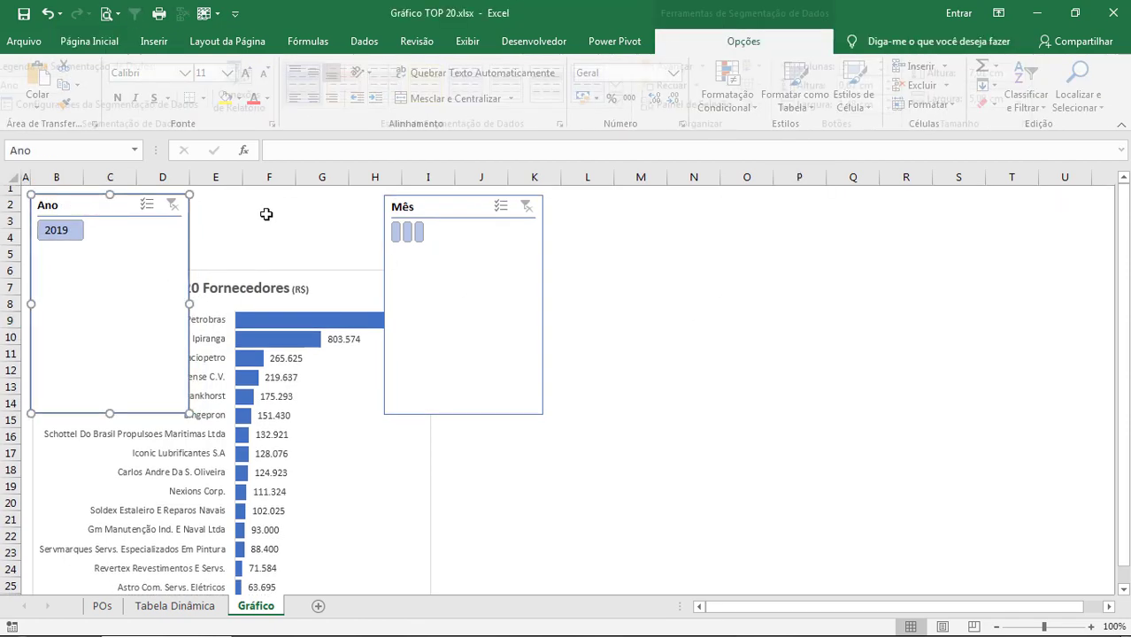
pyautogui.moveTo(188, 413); pyautogui.dragTo(298, 257)
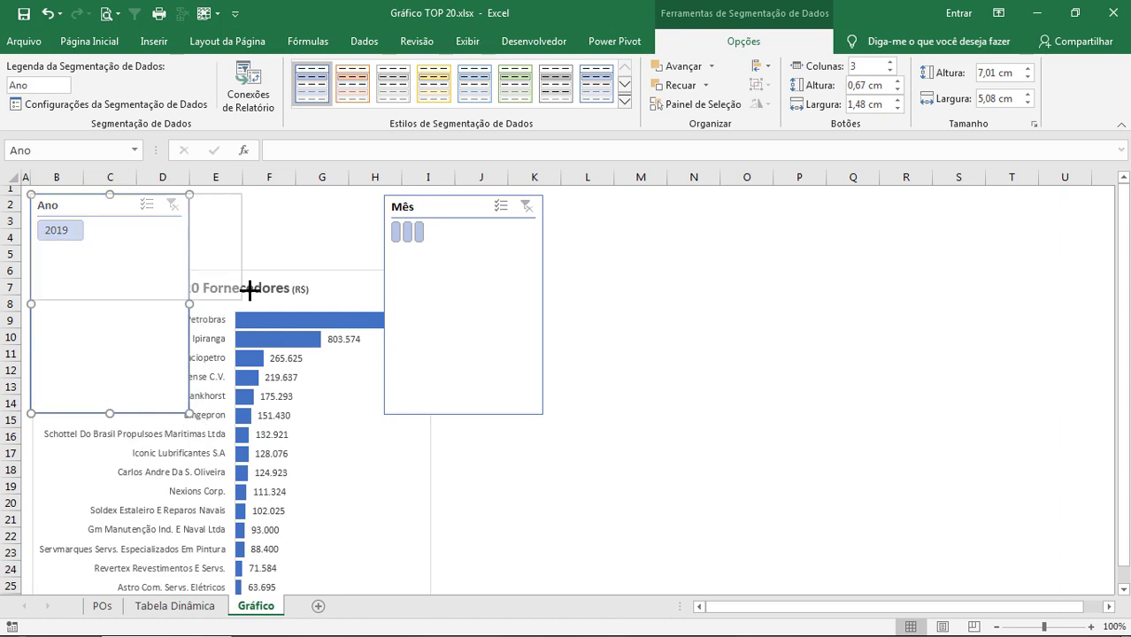
pyautogui.moveTo(423, 209); pyautogui.dragTo(347, 207)
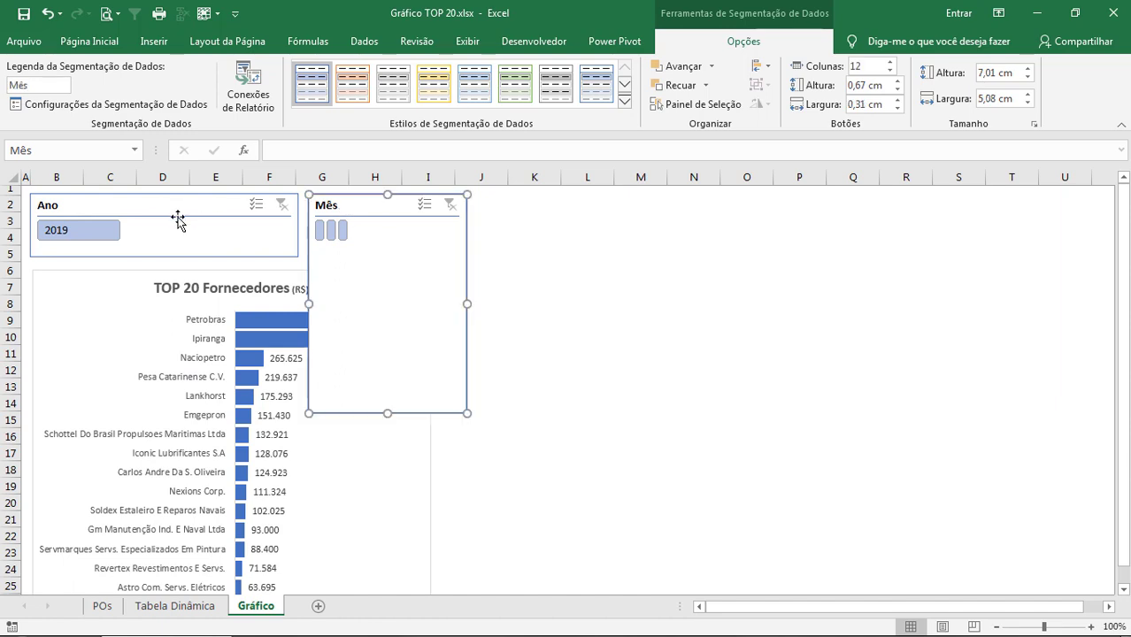
# Shorten the Ano slicer, then set both Ano and Mês slicers to 1,85 cm height.
pyautogui.click(186, 217)
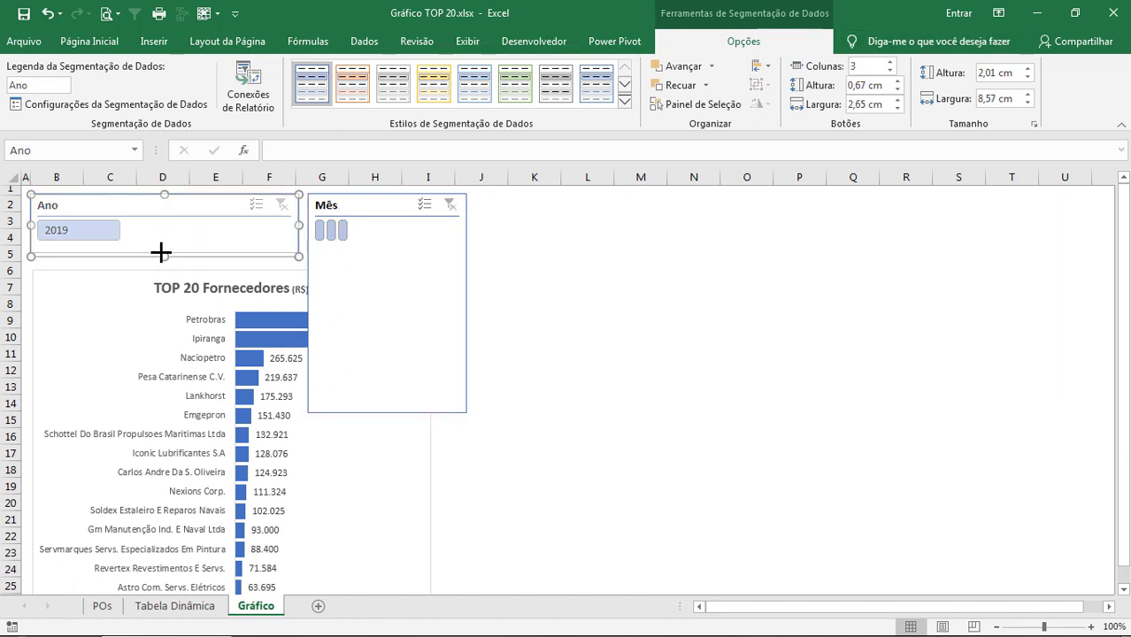
pyautogui.moveTo(160, 251); pyautogui.dragTo(162, 247)
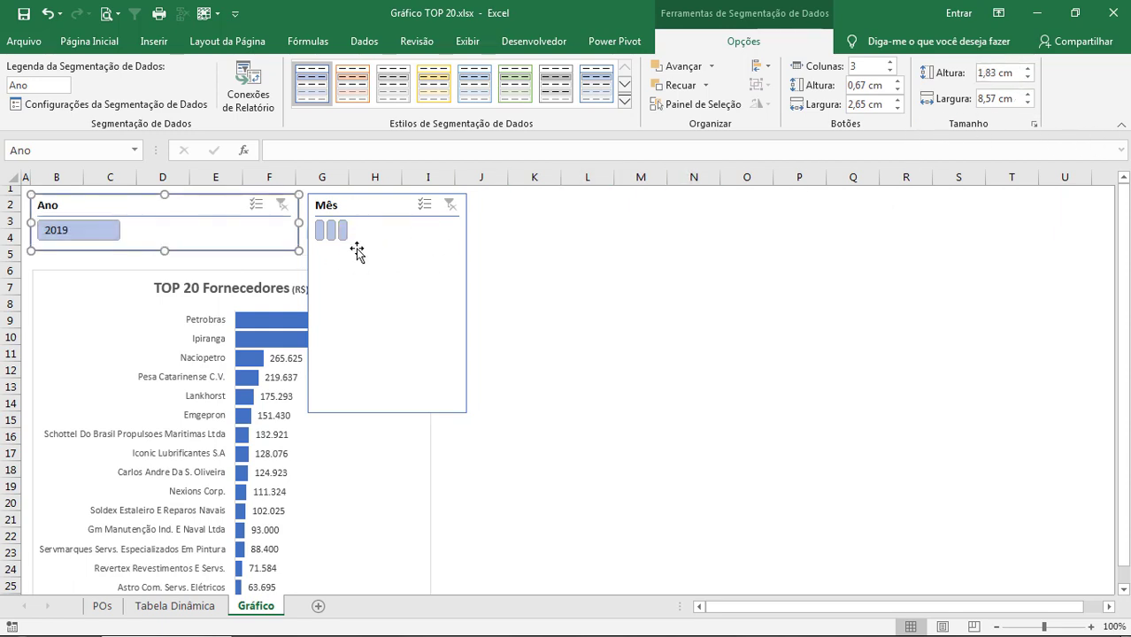
pyautogui.keyDown('ctrl'); pyautogui.click(389, 217); pyautogui.keyUp('ctrl')
pyautogui.click(1003, 73)
pyautogui.write('1,85')
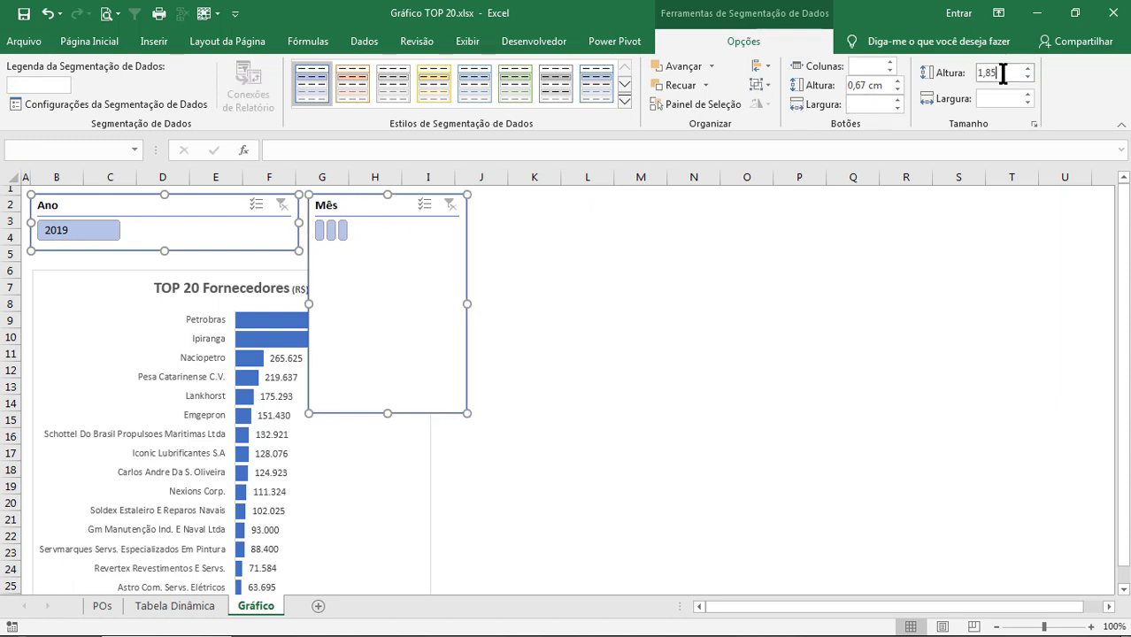
pyautogui.press('Return')
pyautogui.click(646, 301)
# Top-align the Mês and Ano slicers and nudge Mês snugly against Ano.
pyautogui.scroll(1, 531, 301)
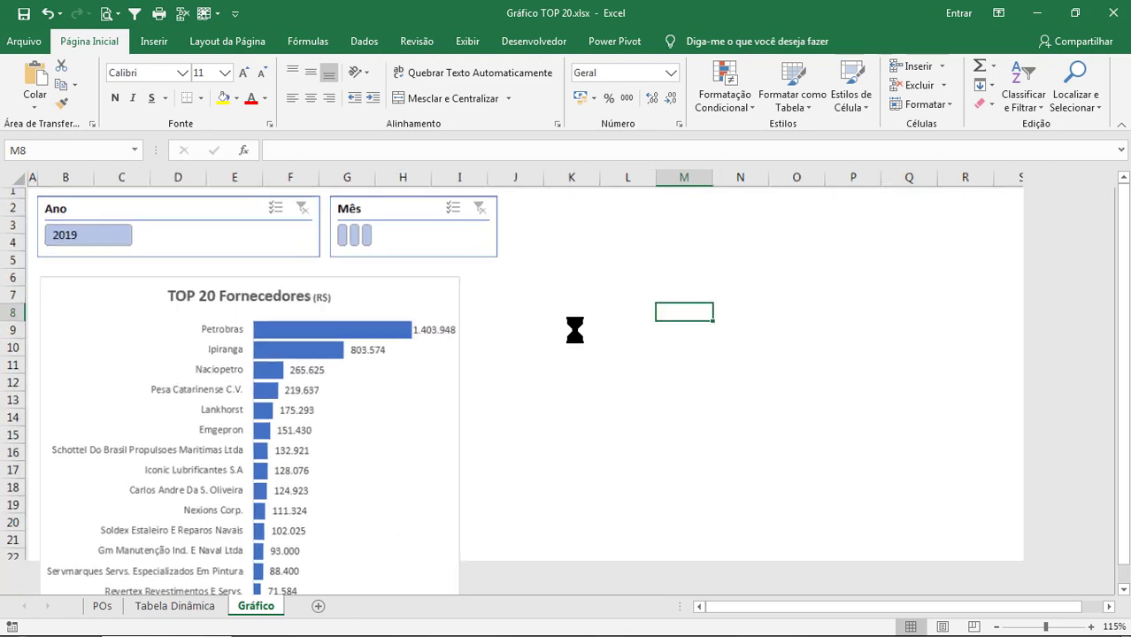
pyautogui.scroll(4, 575, 330)
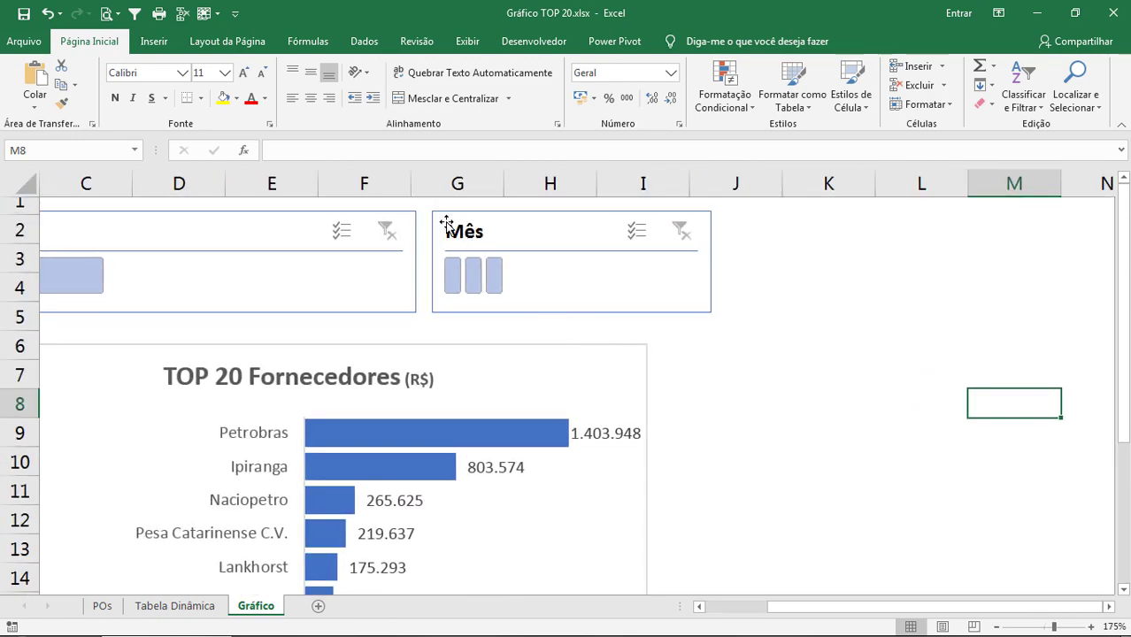
pyautogui.moveTo(446, 223); pyautogui.dragTo(443, 264)
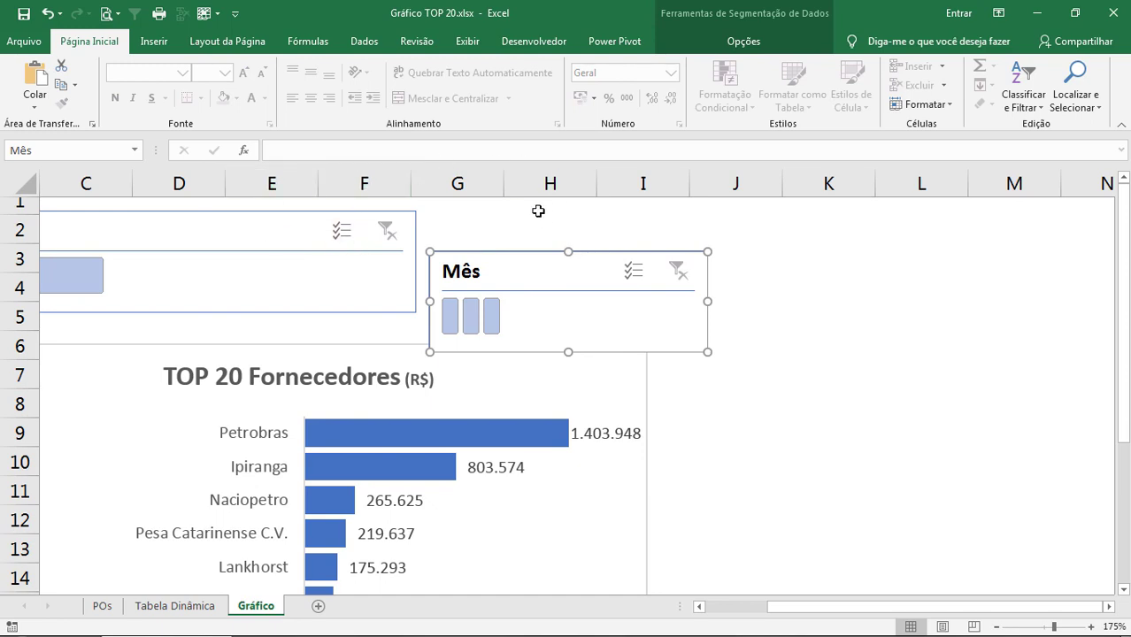
pyautogui.keyDown('ctrl'); pyautogui.click(253, 232); pyautogui.keyUp('ctrl')
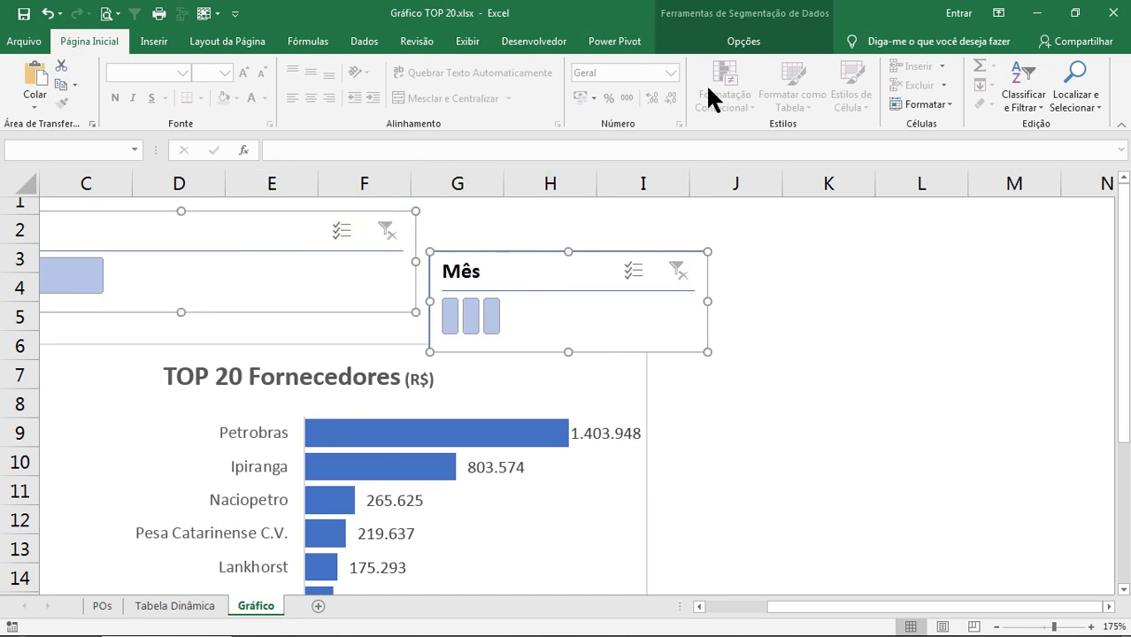
pyautogui.click(731, 42)
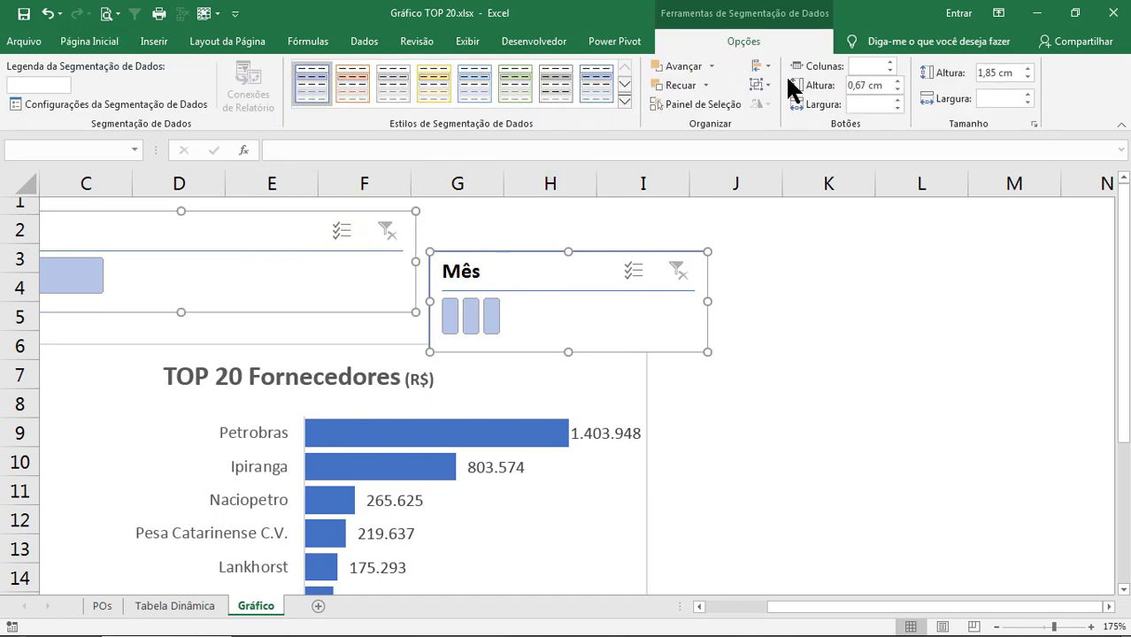
pyautogui.click(765, 64)
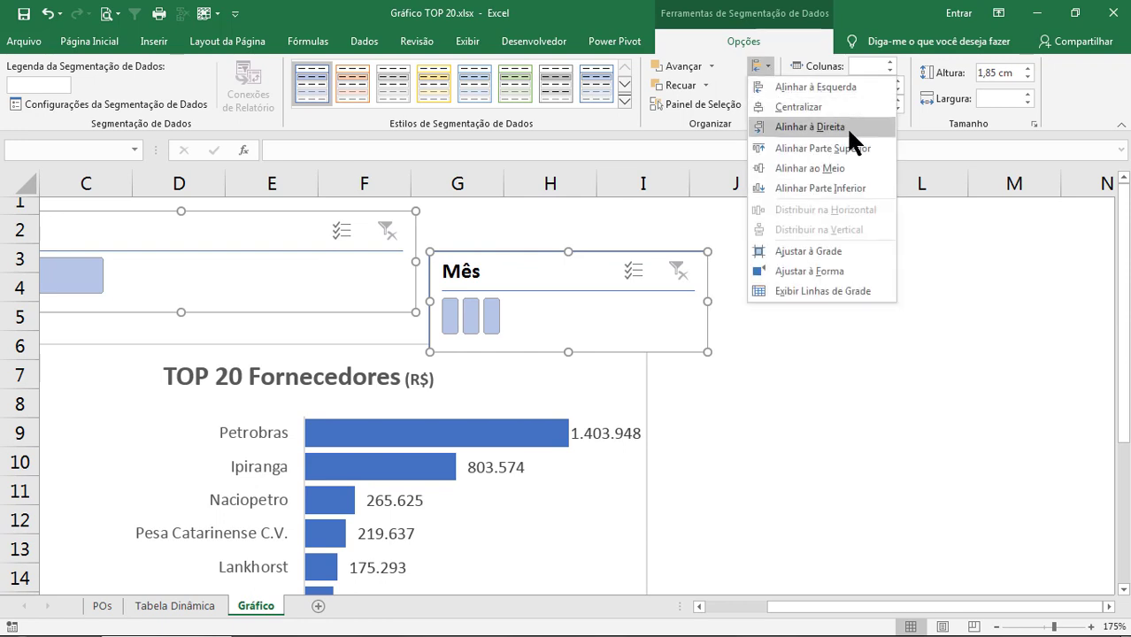
pyautogui.click(850, 148)
pyautogui.click(920, 323)
pyautogui.click(828, 403)
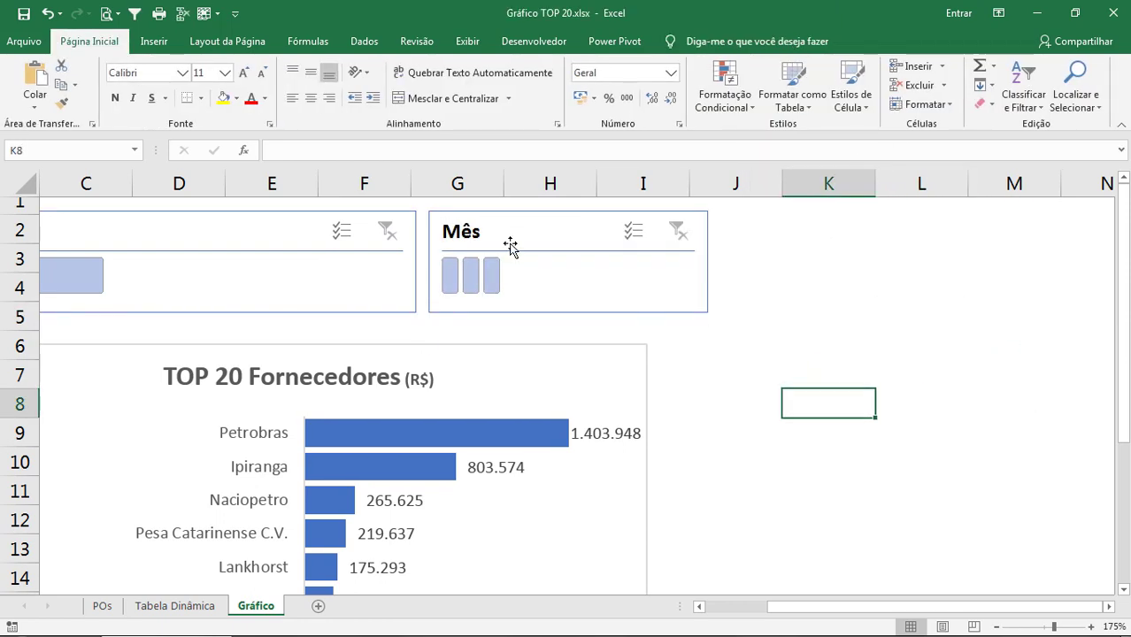
pyautogui.moveTo(510, 246); pyautogui.dragTo(503, 245)
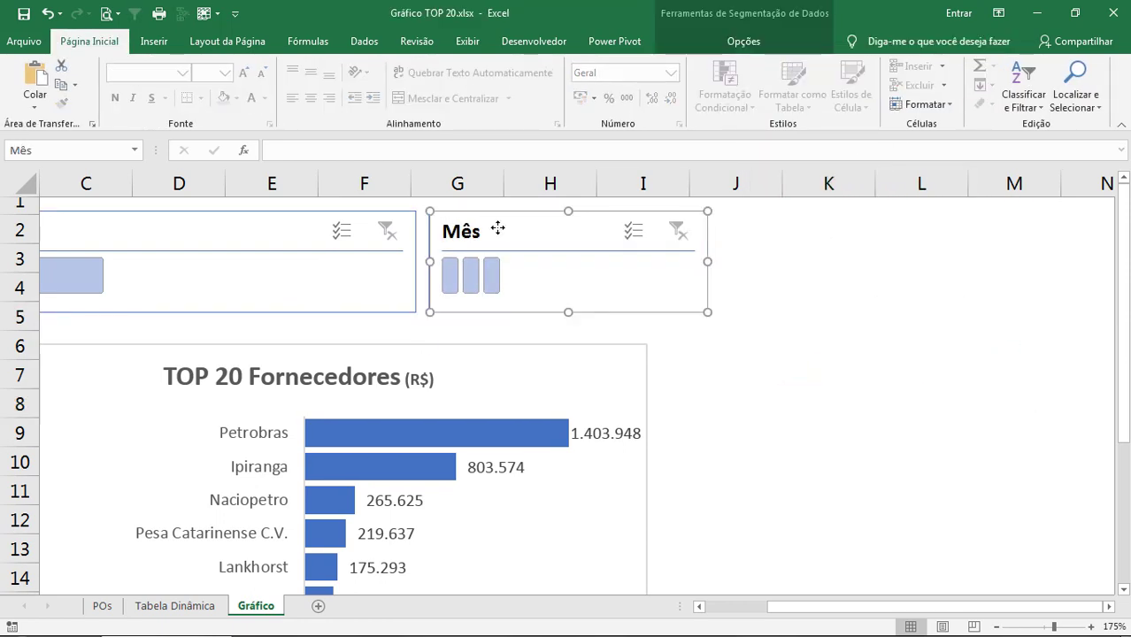
# Apply a dark-blue slicer style to both Mês and Ano slicers.
pyautogui.keyDown('ctrl'); pyautogui.click(228, 238); pyautogui.keyUp('ctrl')
pyautogui.click(761, 42)
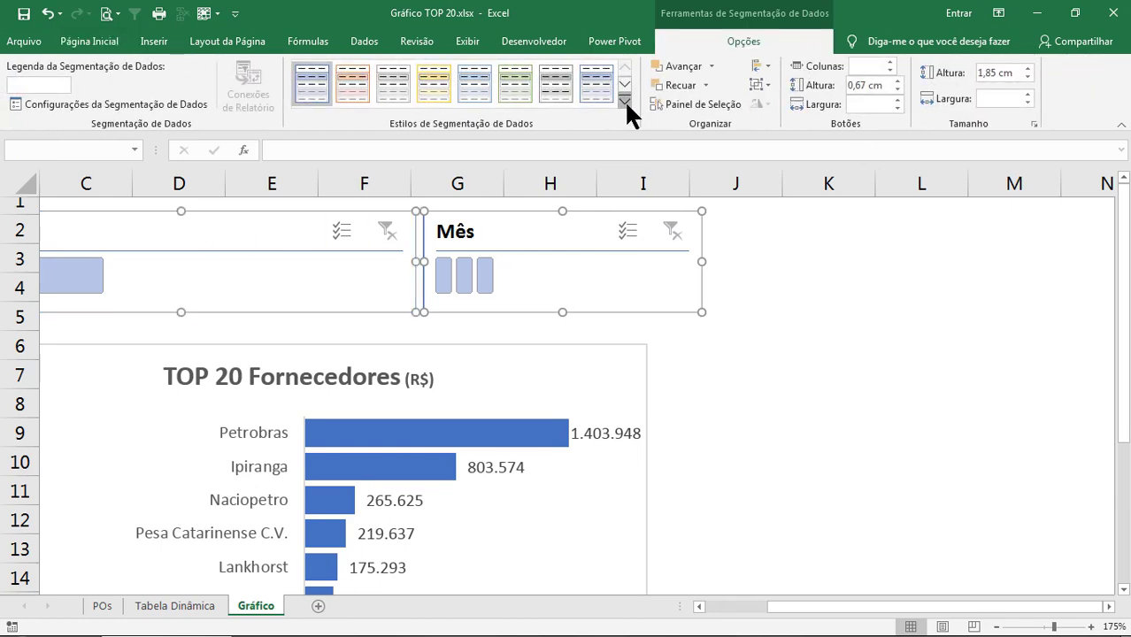
pyautogui.click(624, 100)
pyautogui.click(317, 156)
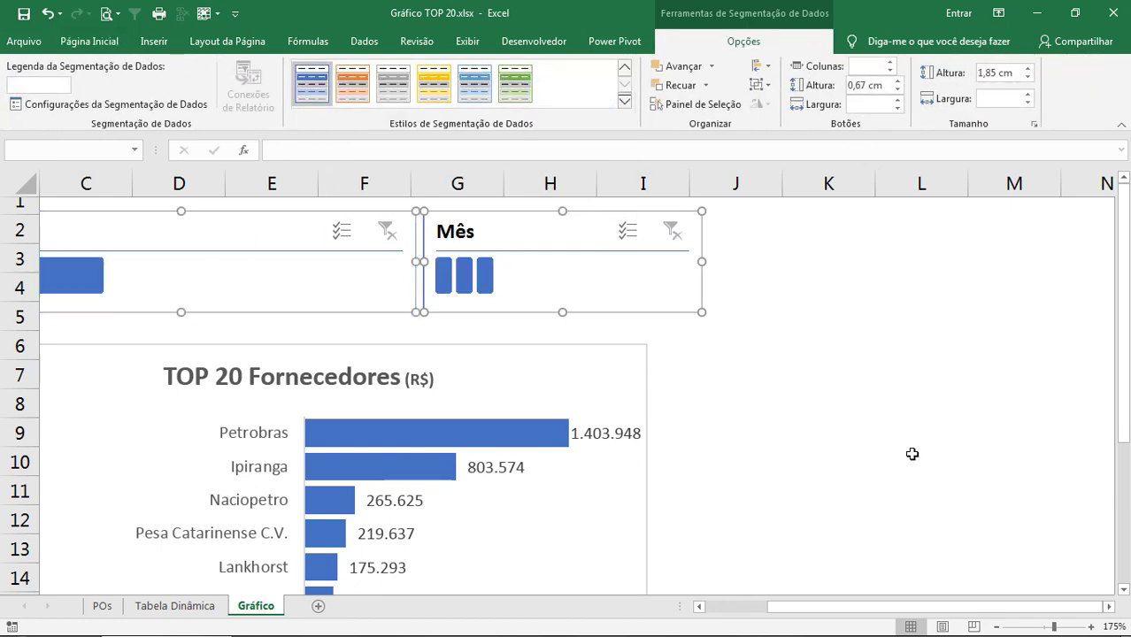
pyautogui.click(885, 435)
pyautogui.scroll(-2, 860, 444)
pyautogui.scroll(-2, 858, 446)
# Narrow the Ano slicer and stretch Mês to column Q so AGO, SET, OUT show fully.
pyautogui.scroll(-1, 859, 447)
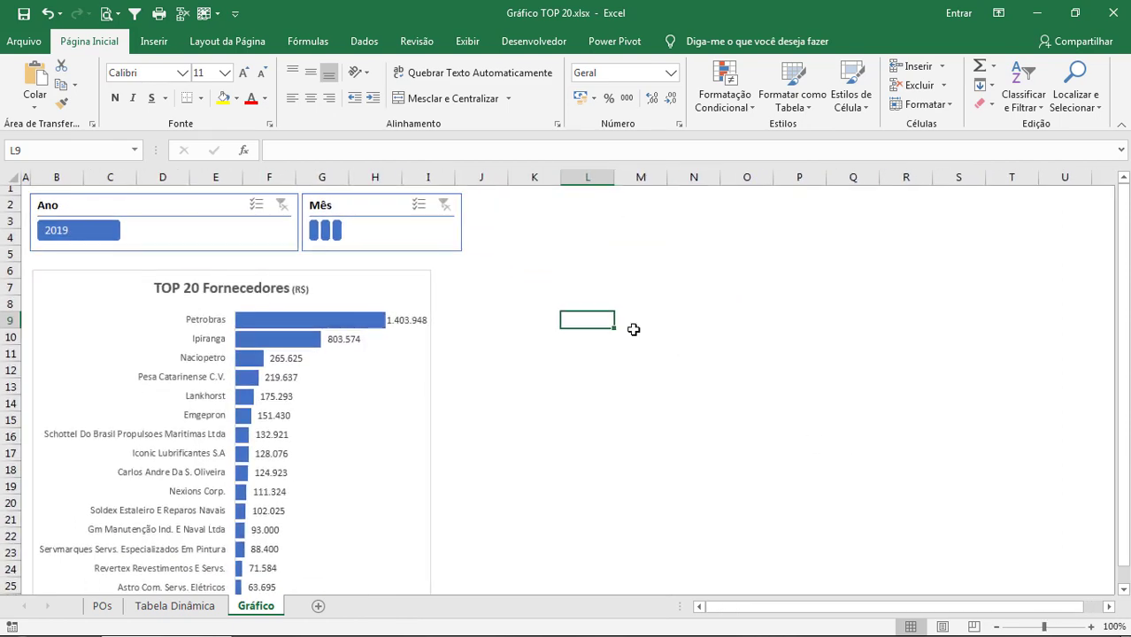
pyautogui.click(285, 226)
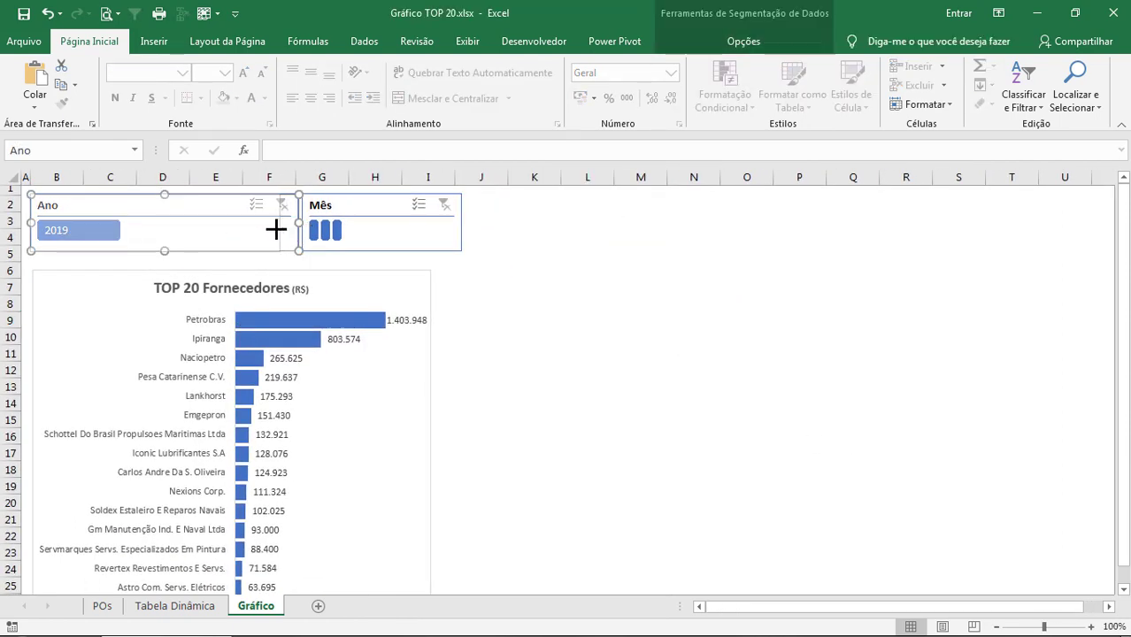
pyautogui.moveTo(296, 225); pyautogui.dragTo(274, 226)
pyautogui.click(324, 215)
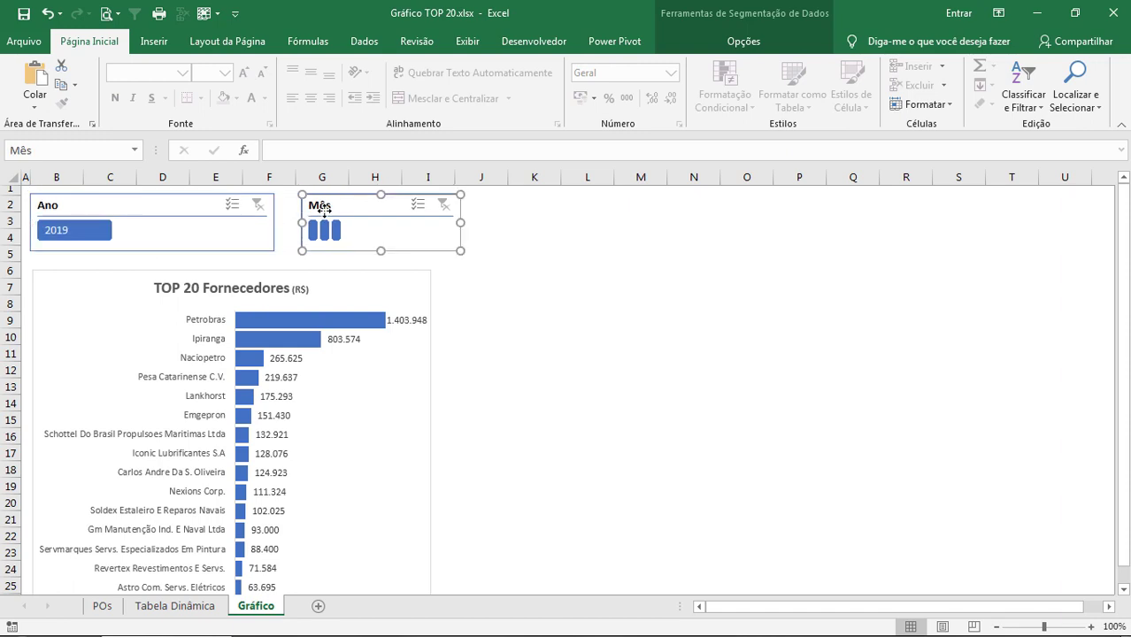
pyautogui.press('Left')
pyautogui.press('Left')
pyautogui.press('Left')
pyautogui.press('Left')
pyautogui.press('Left')
pyautogui.press('Left')
pyautogui.press('Left')
pyautogui.press('Left')
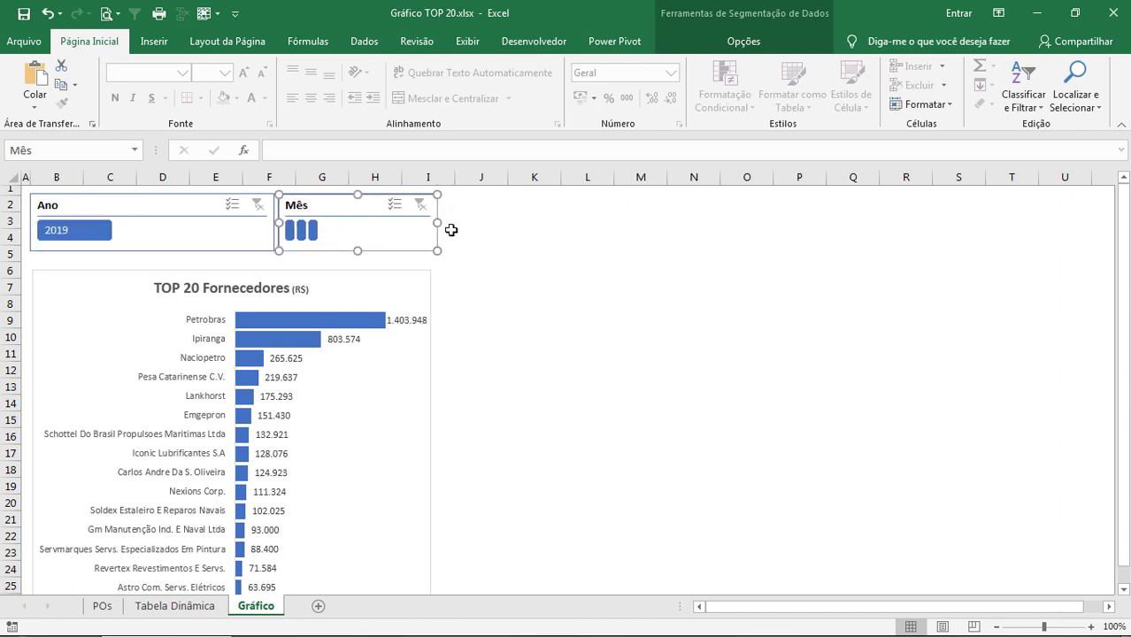
pyautogui.moveTo(443, 225); pyautogui.dragTo(870, 254)
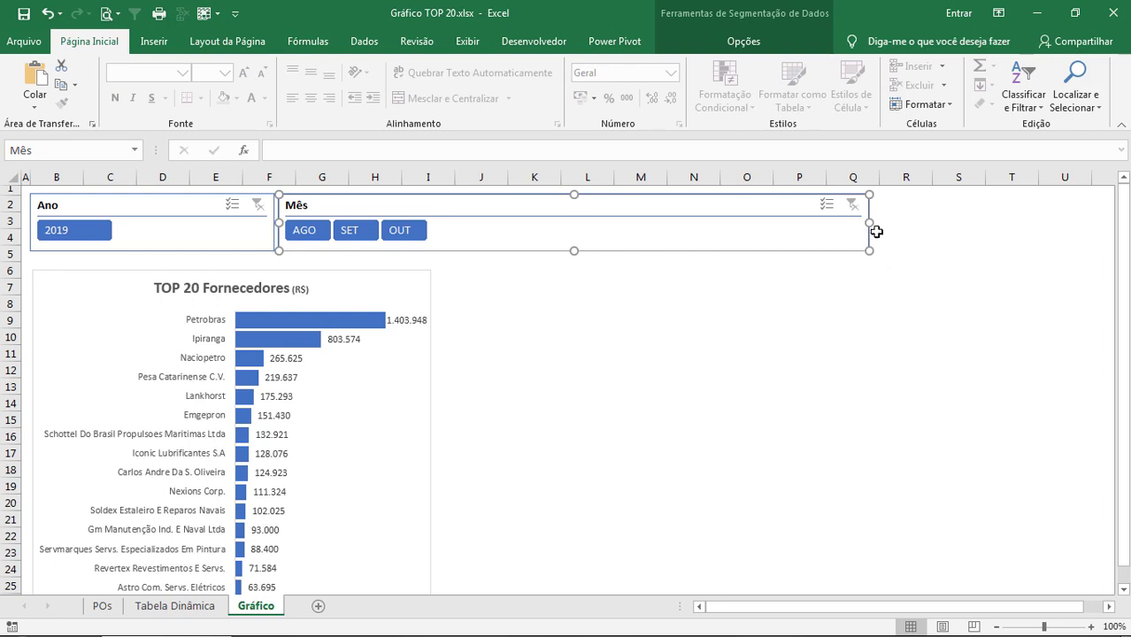
pyautogui.click(851, 336)
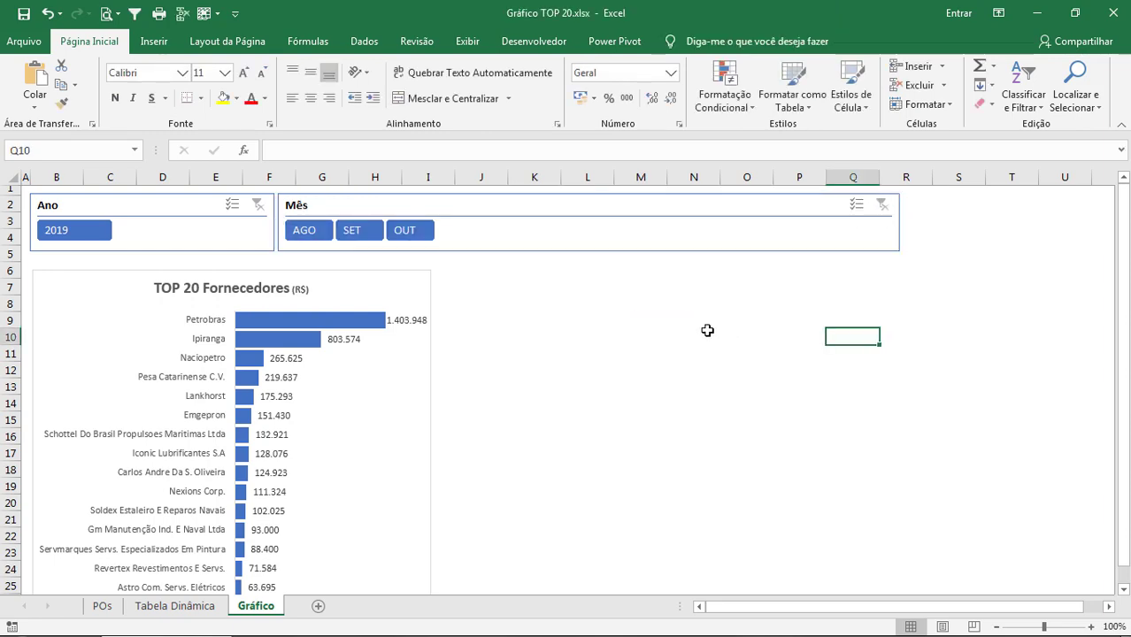
pyautogui.keyDown('ctrl'); pyautogui.scroll(-1, 706, 330); pyautogui.keyUp('ctrl')
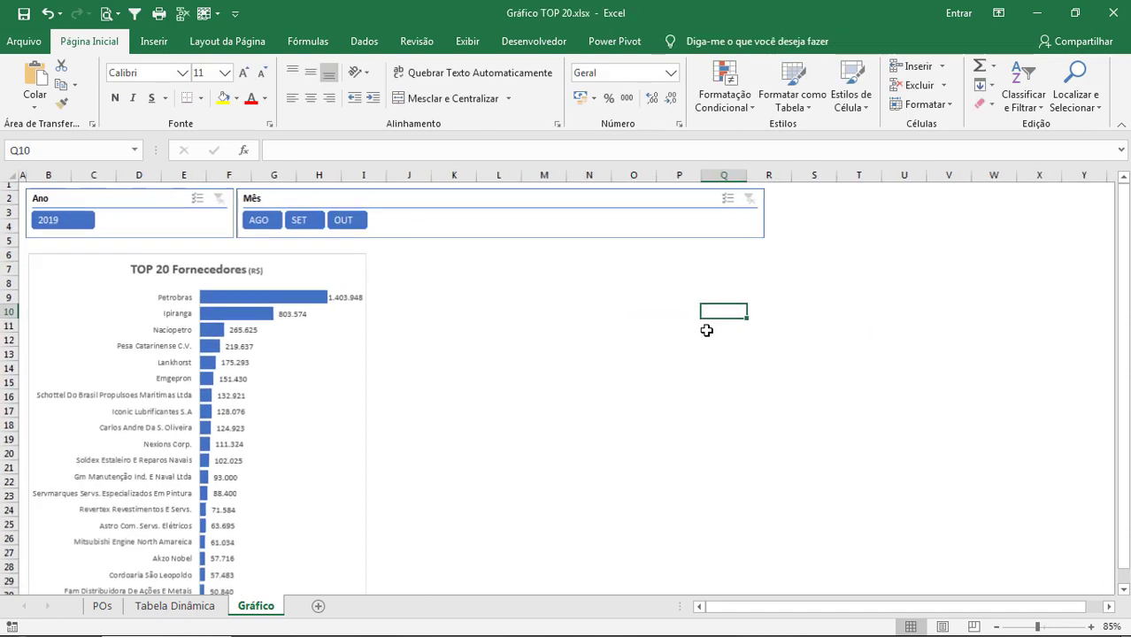
# Hide the sheet's row/column headings and the formula bar.
pyautogui.click(467, 42)
pyautogui.click(395, 107)
pyautogui.click(378, 71)
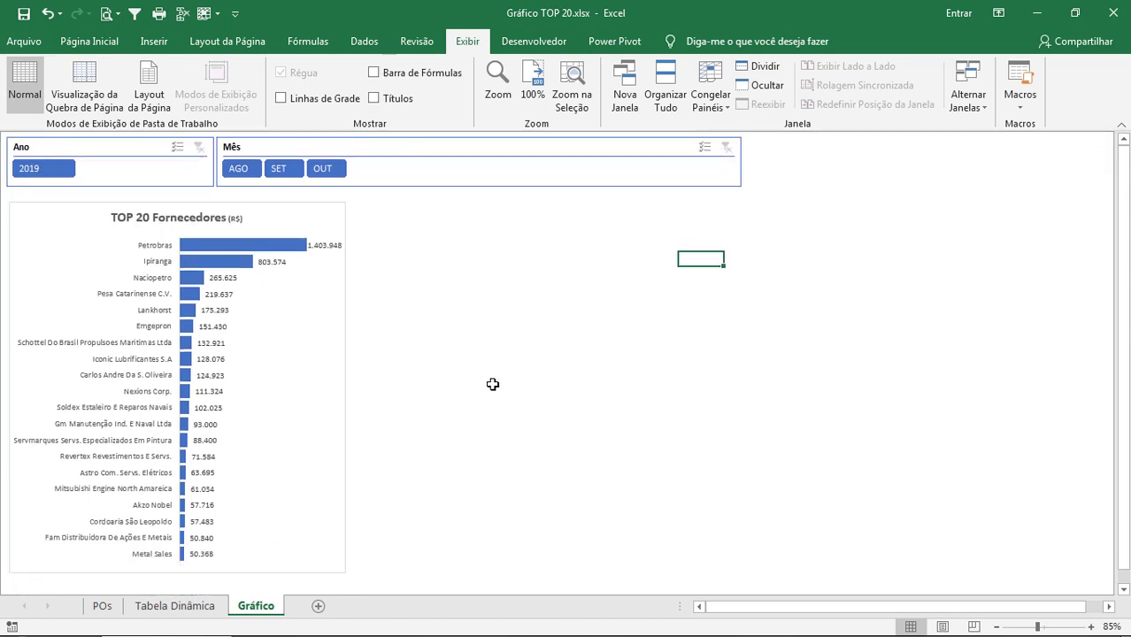
# Filter the chart through the Mês slicer to AGO only, showing Petrobras at 529.373.
pyautogui.click(325, 168)
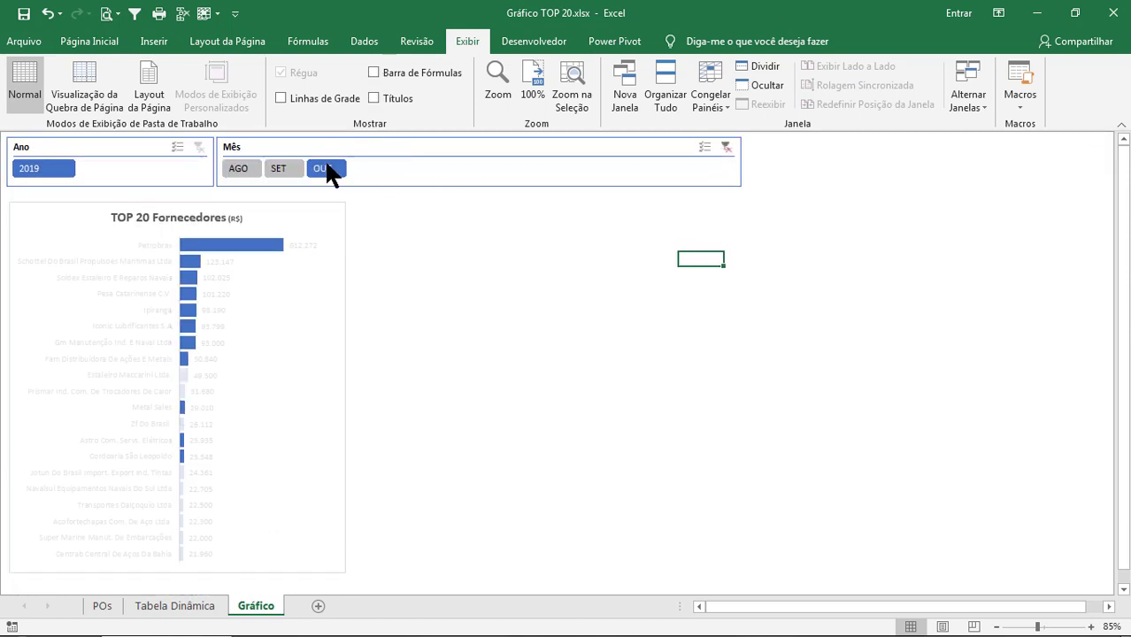
pyautogui.click(278, 168)
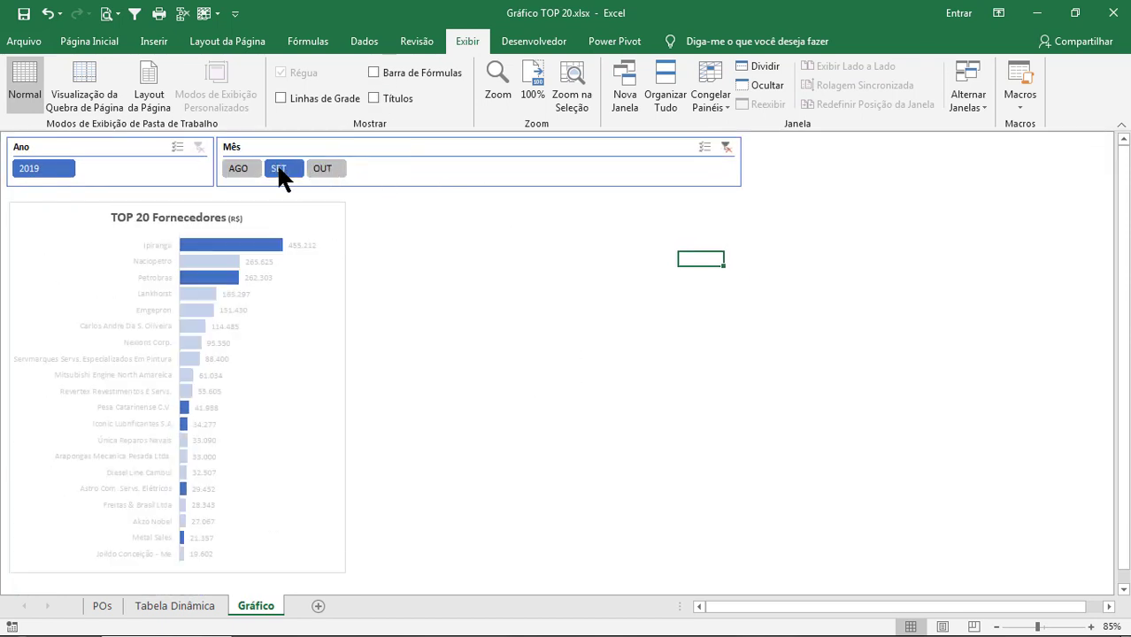
pyautogui.click(239, 169)
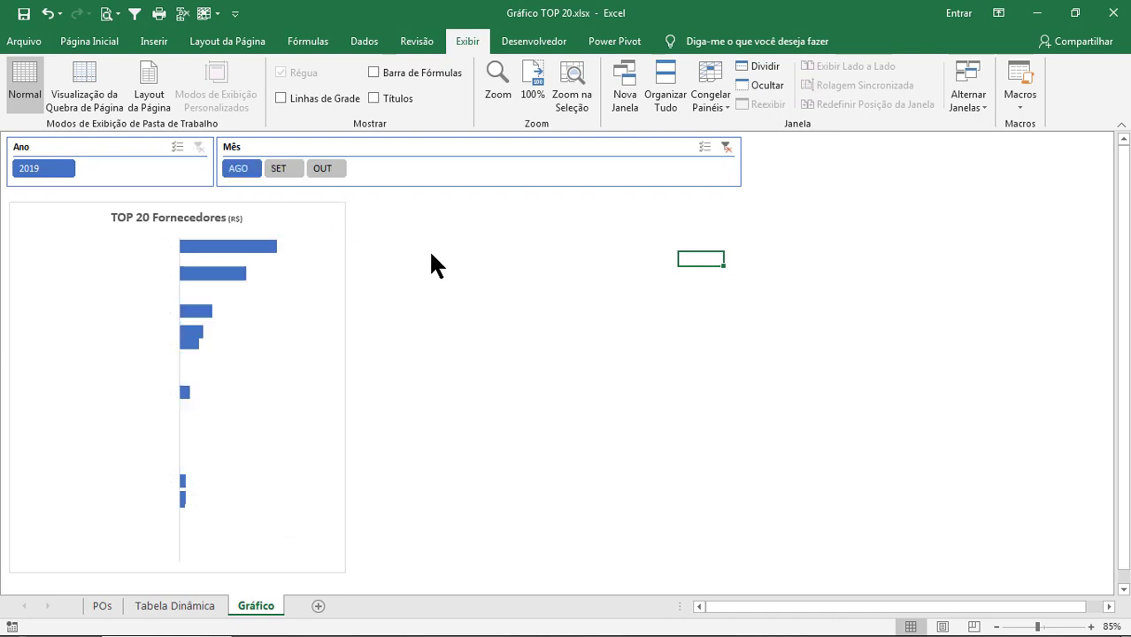
pyautogui.click(590, 330)
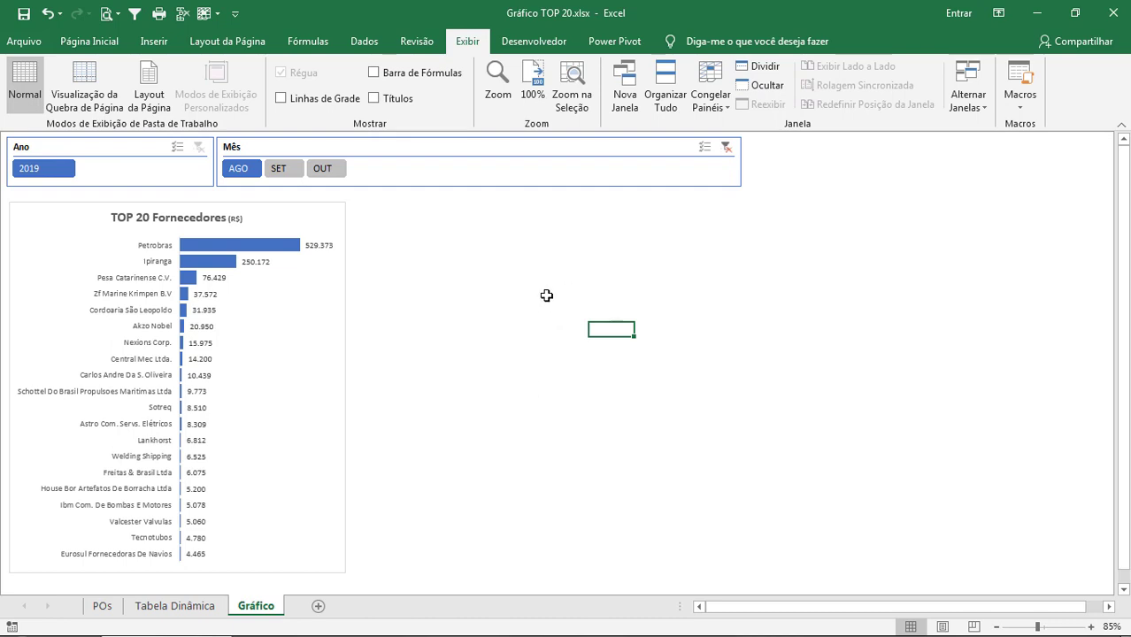
# Duplicate the TOP 20 Fornecedores chart and place the copy to the right of the original.
pyautogui.click(314, 219)
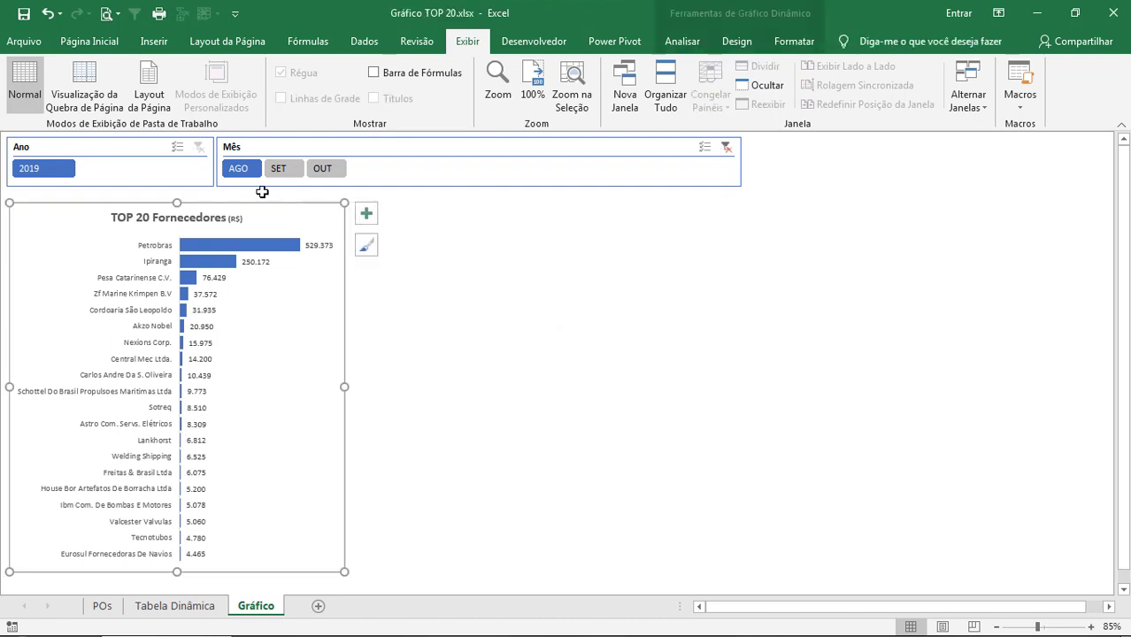
pyautogui.moveTo(177, 203); pyautogui.dragTo(169, 196)
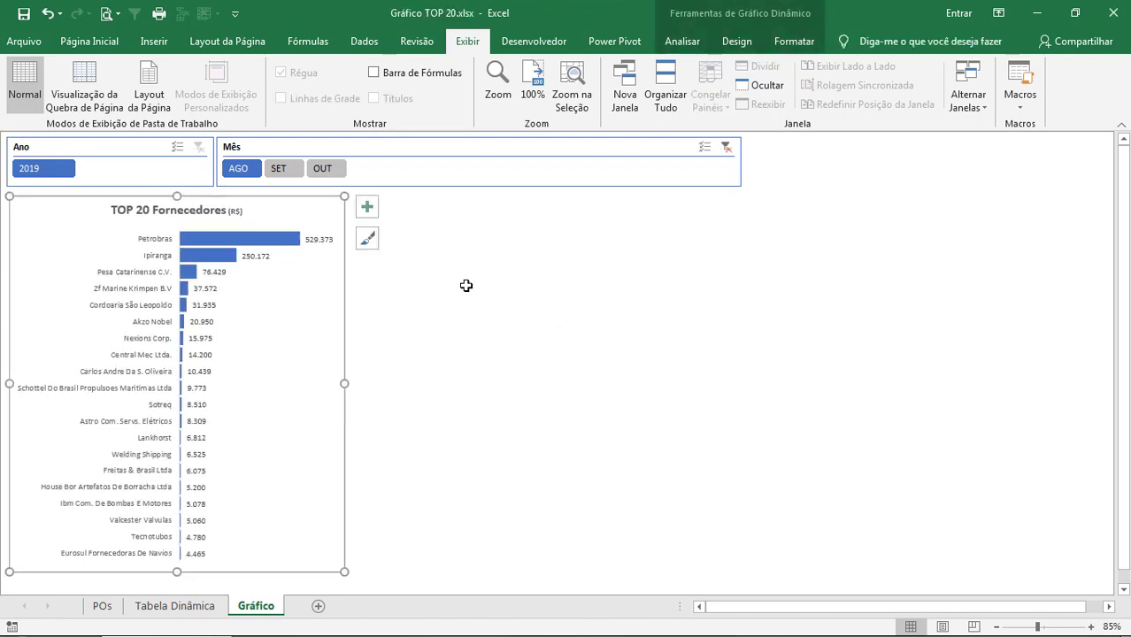
pyautogui.click(524, 304)
pyautogui.click(294, 204)
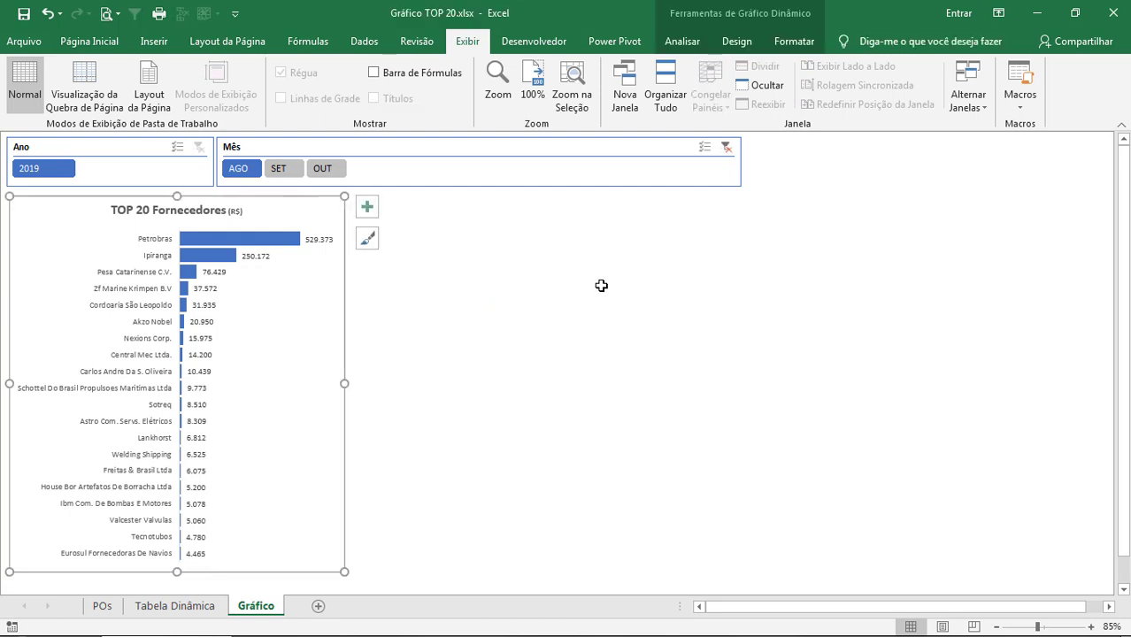
pyautogui.hotkey('ctrl', 'v')
pyautogui.moveTo(298, 218); pyautogui.dragTo(636, 208)
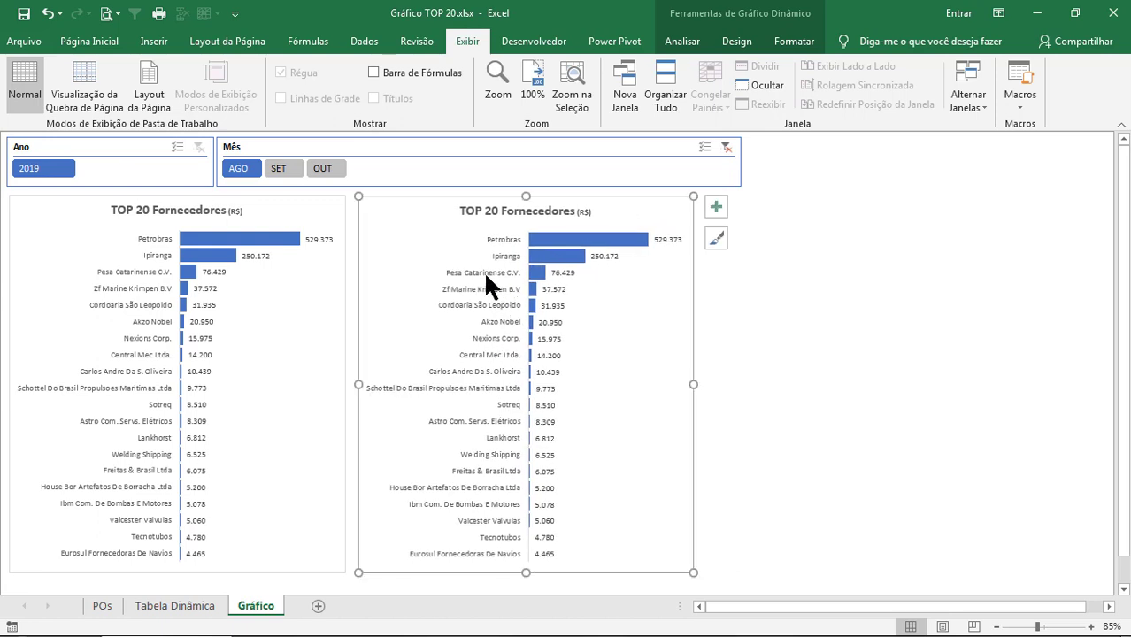
pyautogui.click(485, 302)
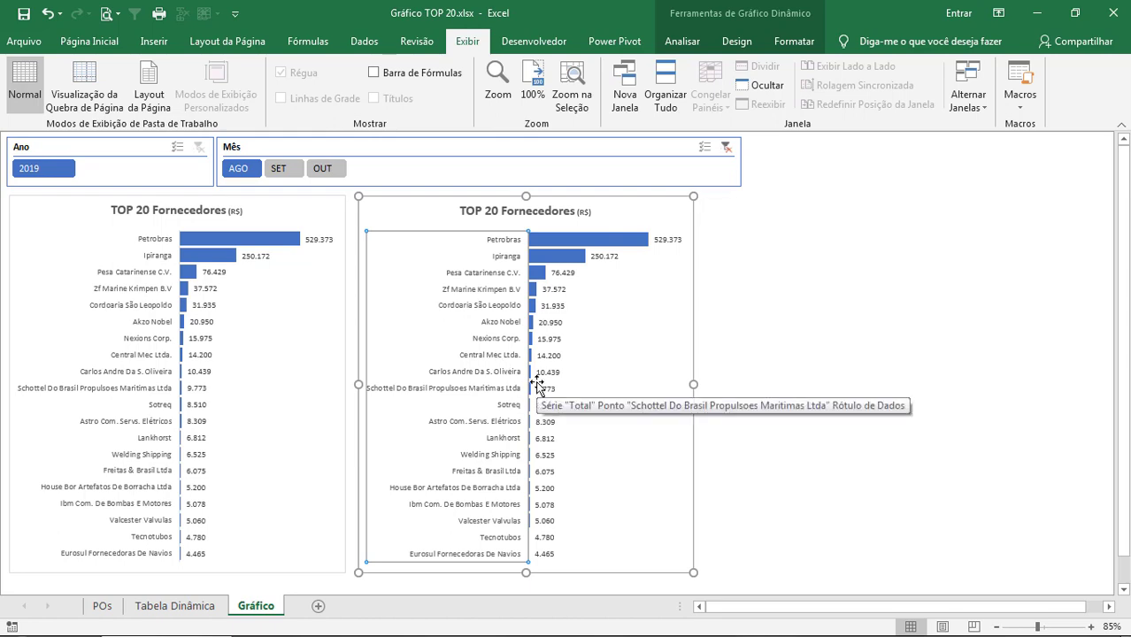
# Enable Categorias em ordem inversa on the right chart's supplier axis, then view the Tabela Dinâmica sheet.
pyautogui.doubleClick(478, 286)
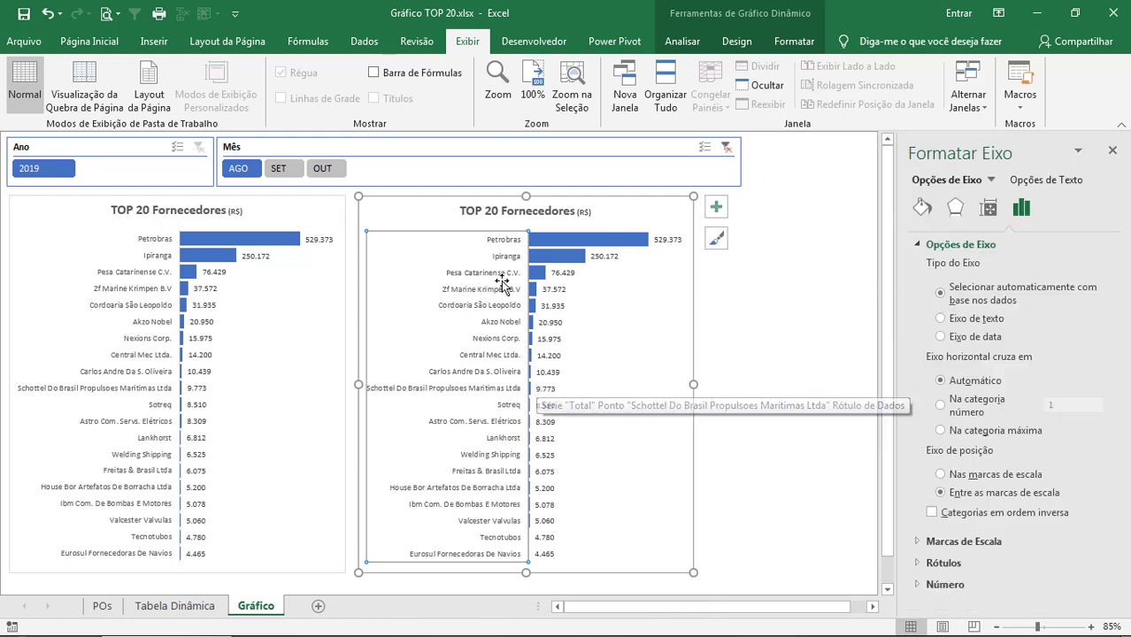
pyautogui.click(934, 510)
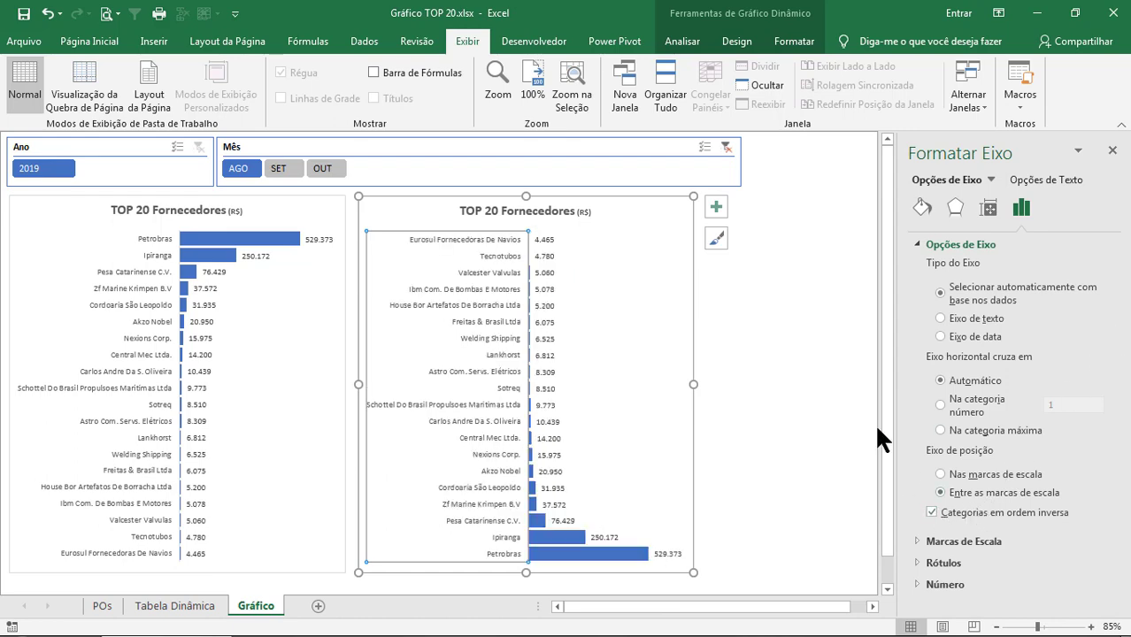
pyautogui.click(807, 343)
pyautogui.click(174, 605)
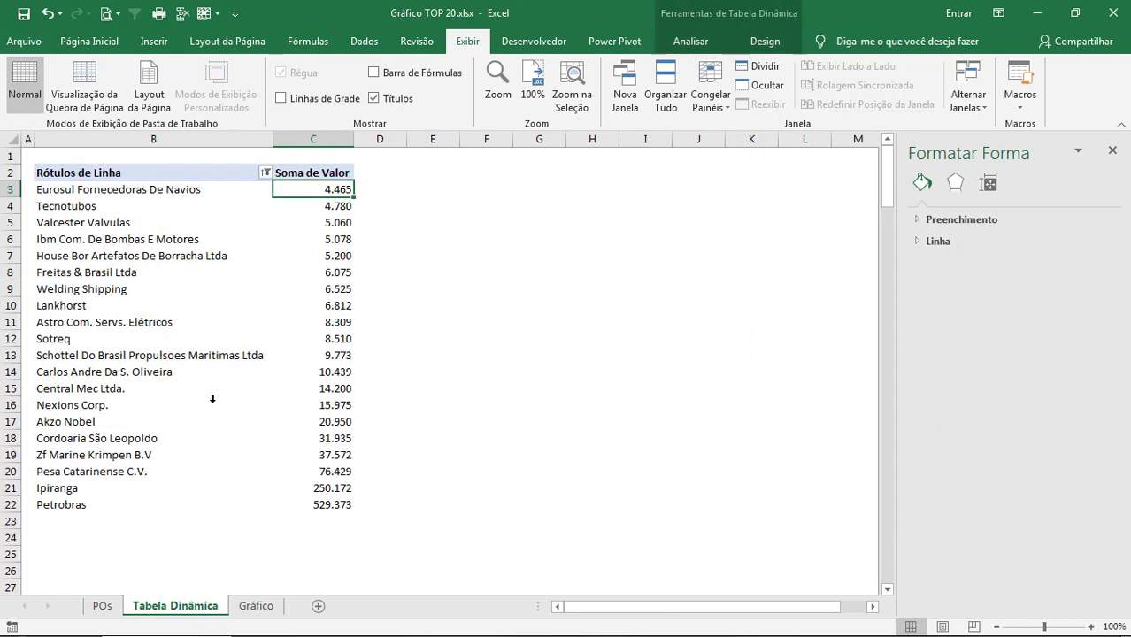
# Back on the Gráfico sheet, shift the right-hand chart slightly left beside the original.
pyautogui.click(256, 605)
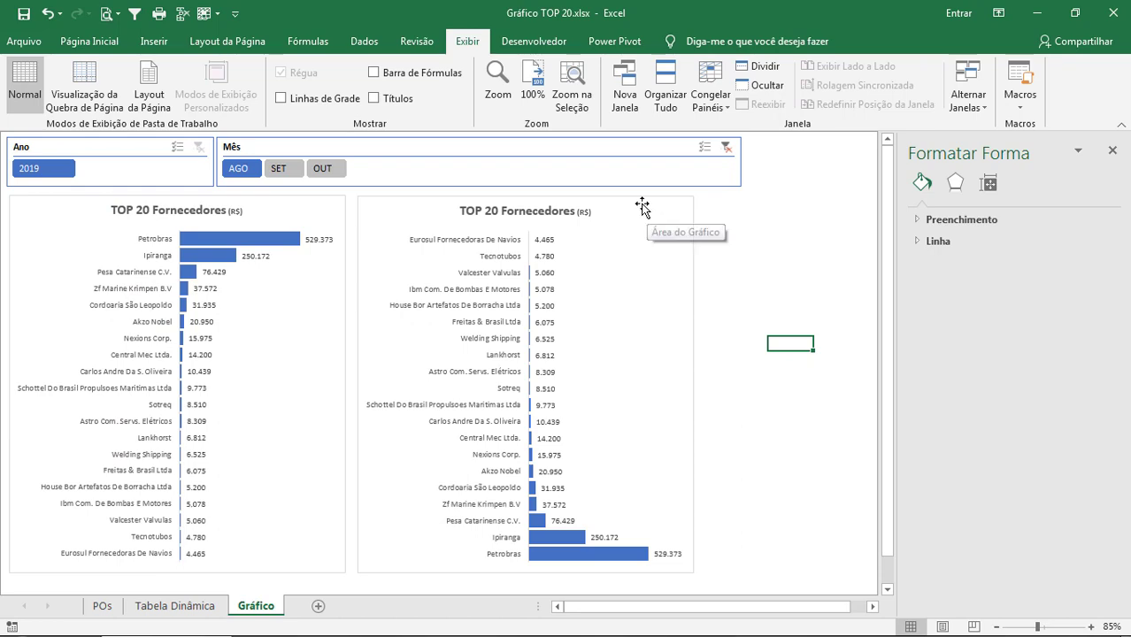
pyautogui.click(783, 253)
pyautogui.keyDown('ctrl'); pyautogui.scroll(1, 787, 256); pyautogui.keyUp('ctrl')
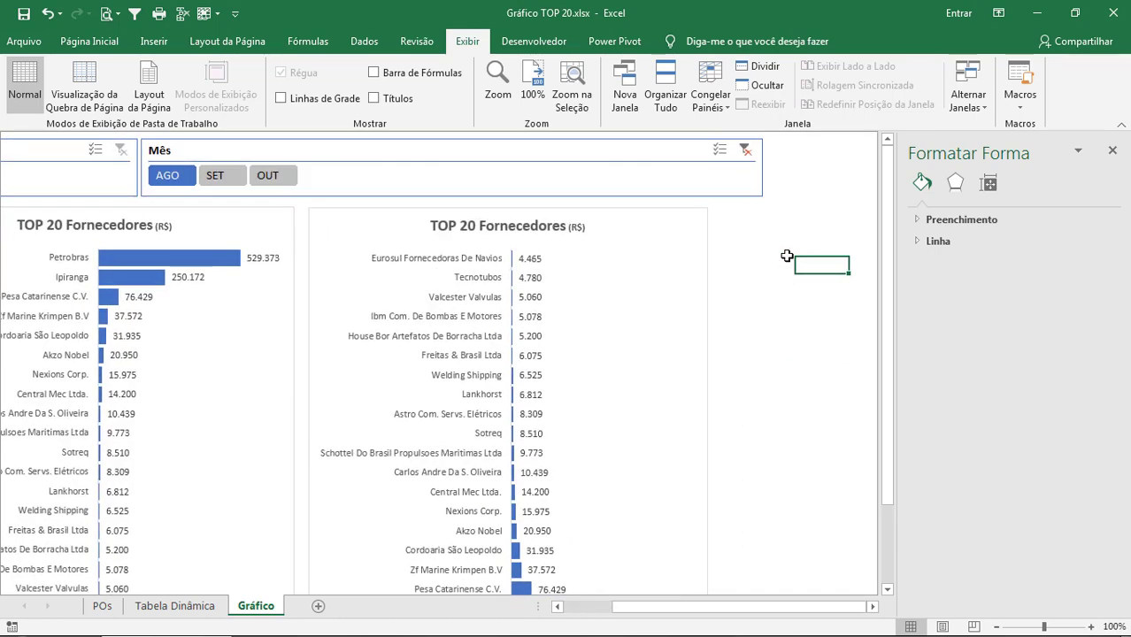
pyautogui.keyDown('ctrl'); pyautogui.scroll(3, 787, 256); pyautogui.keyUp('ctrl')
pyautogui.moveTo(832, 614); pyautogui.dragTo(743, 614)
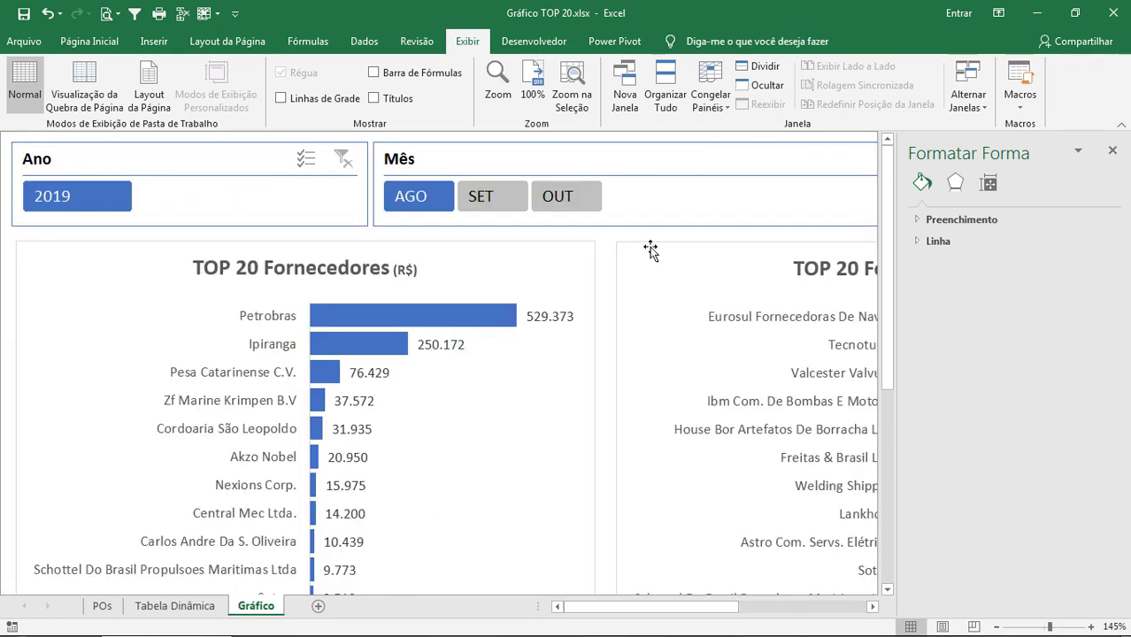
pyautogui.moveTo(650, 251); pyautogui.dragTo(629, 245)
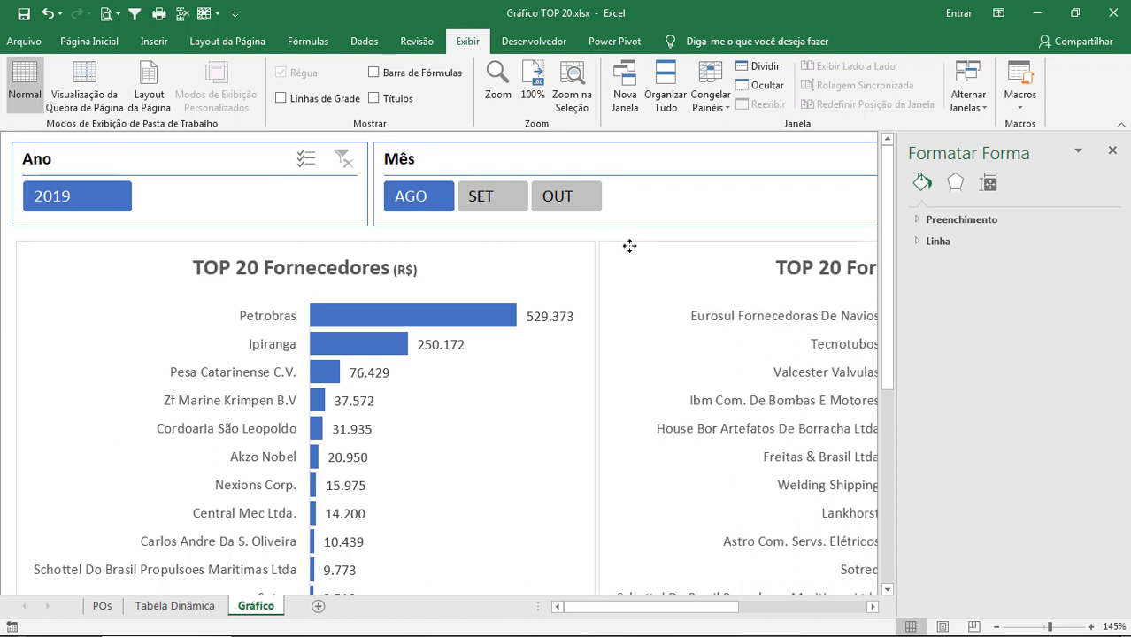
pyautogui.click(627, 245)
pyautogui.click(1112, 151)
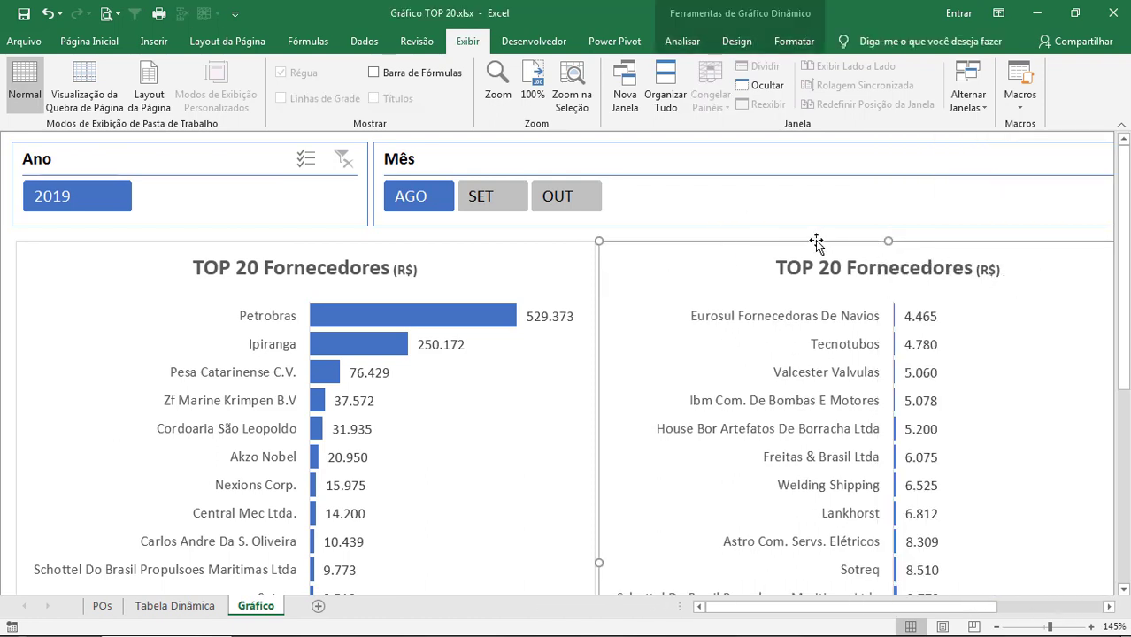
# Select both charts and align them with Alinhar Parte Superior.
pyautogui.keyDown('ctrl'); pyautogui.scroll(2, 580, 257); pyautogui.keyUp('ctrl')
pyautogui.keyDown('ctrl'); pyautogui.scroll(2, 854, 295); pyautogui.keyUp('ctrl')
pyautogui.moveTo(853, 295); pyautogui.dragTo(859, 301)
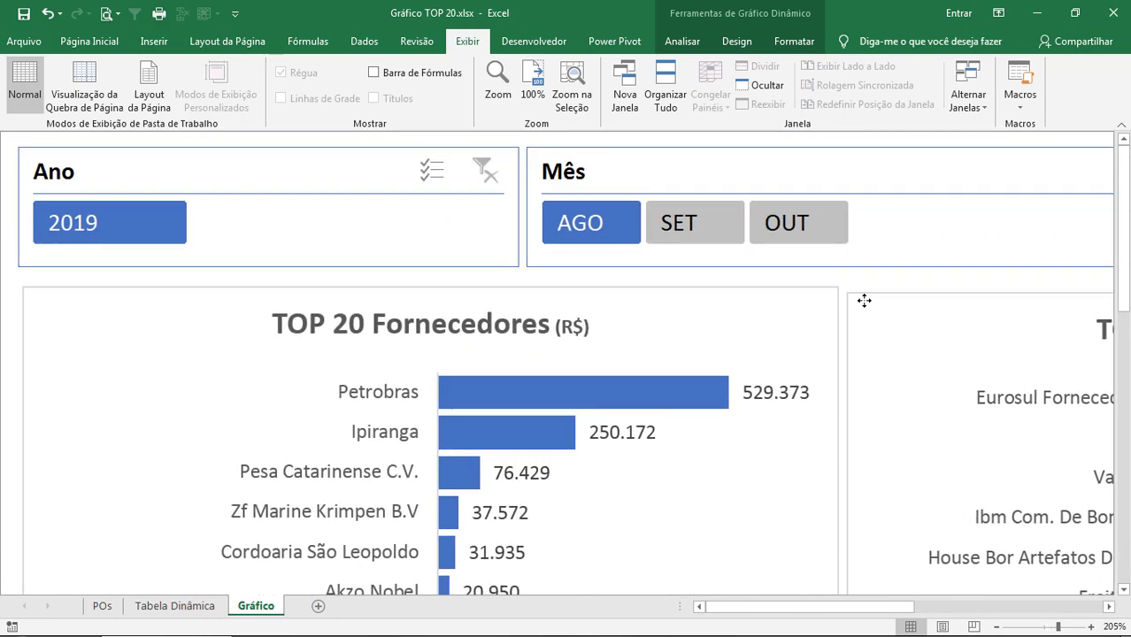
pyautogui.keyDown('ctrl'); pyautogui.click(738, 290); pyautogui.keyUp('ctrl')
pyautogui.click(727, 45)
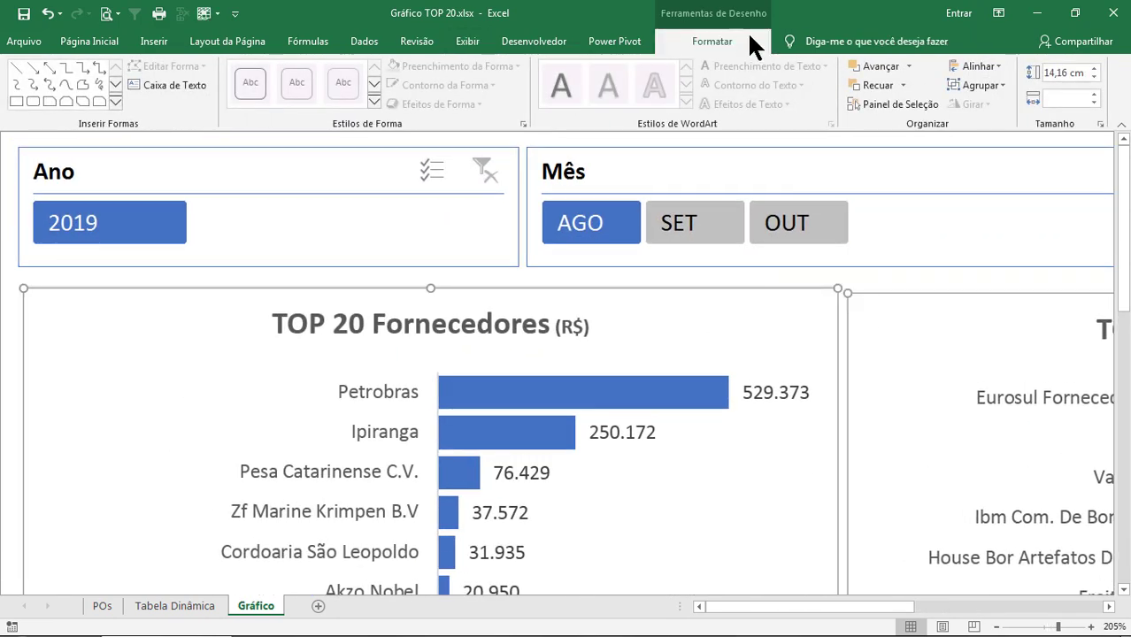
pyautogui.click(978, 67)
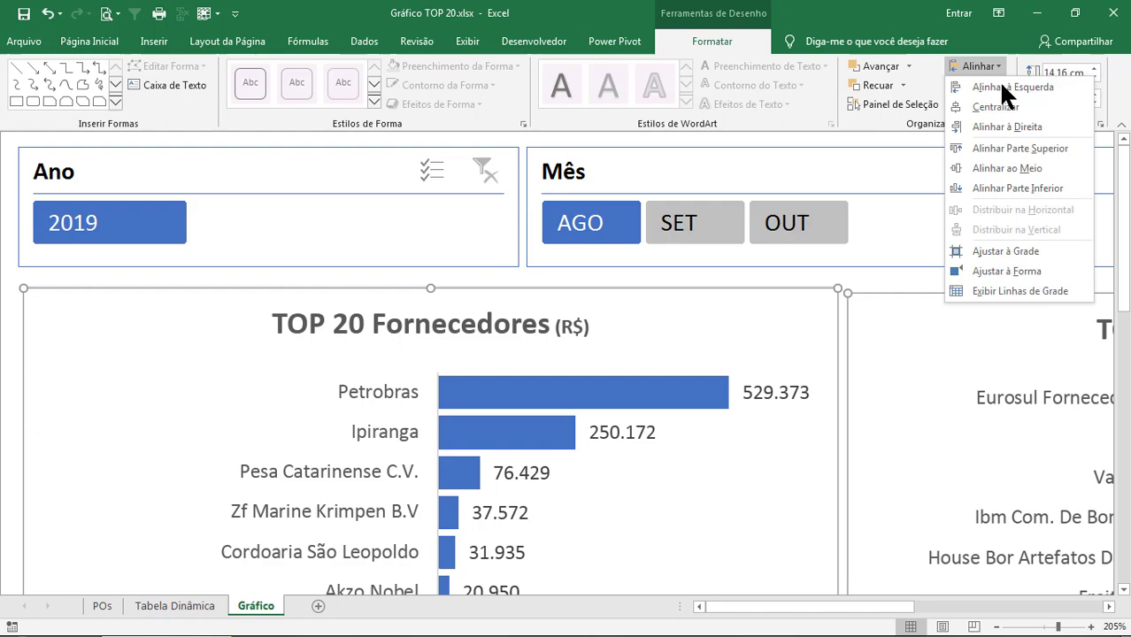
pyautogui.click(1020, 148)
pyautogui.click(706, 276)
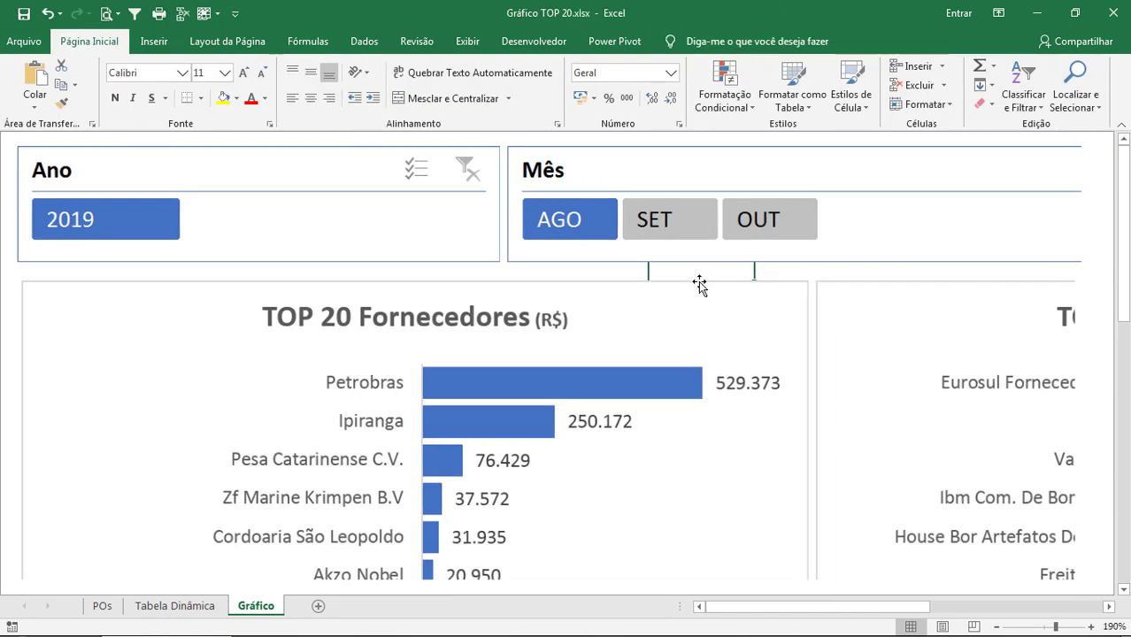
pyautogui.keyDown('ctrl'); pyautogui.scroll(-7, 699, 284); pyautogui.keyUp('ctrl')
pyautogui.keyDown('ctrl'); pyautogui.scroll(-1, 861, 288); pyautogui.keyUp('ctrl')
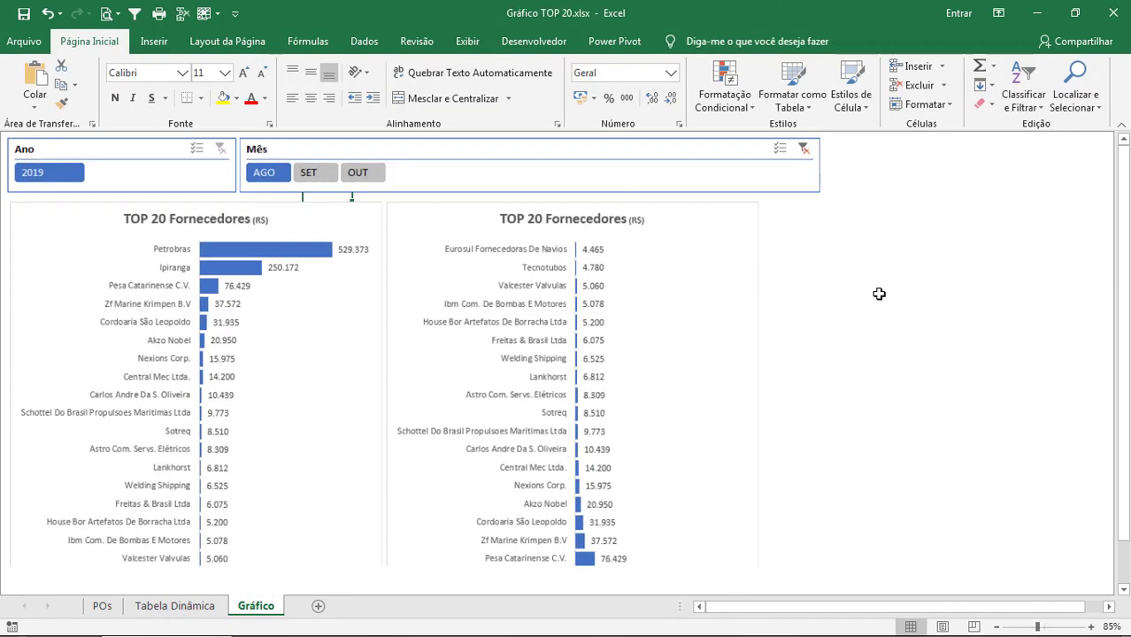
pyautogui.click(656, 147)
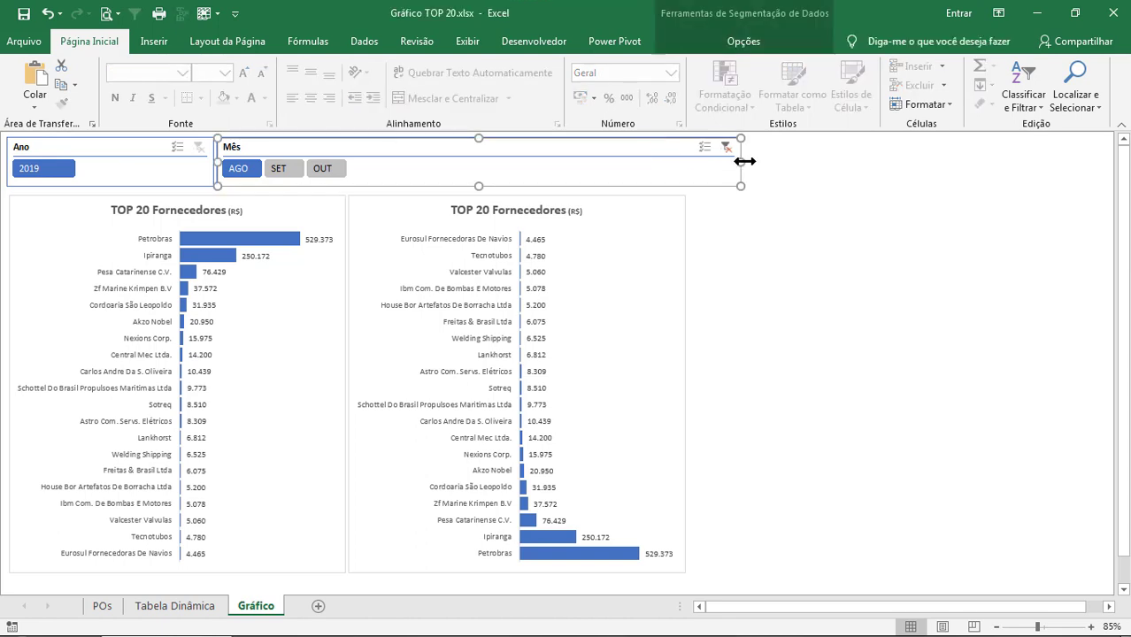
# Narrow the Mês slicer to end at the right chart's edge and auto-hide the ribbon.
pyautogui.moveTo(744, 161); pyautogui.dragTo(686, 236)
pyautogui.click(734, 212)
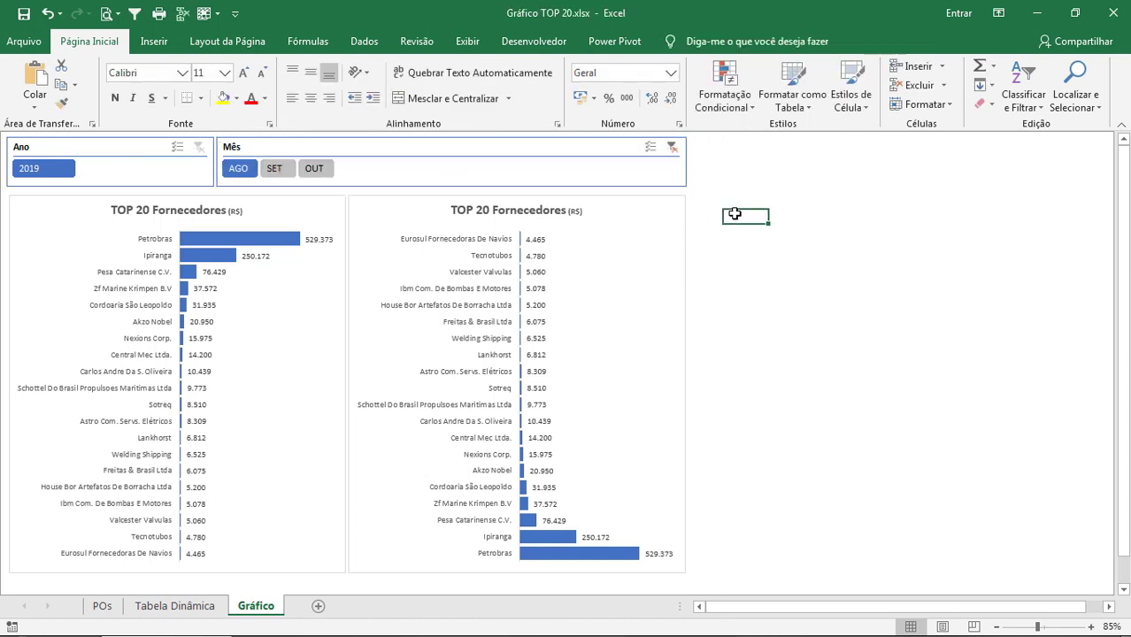
pyautogui.click(619, 152)
pyautogui.moveTo(689, 163); pyautogui.dragTo(686, 173)
pyautogui.click(745, 217)
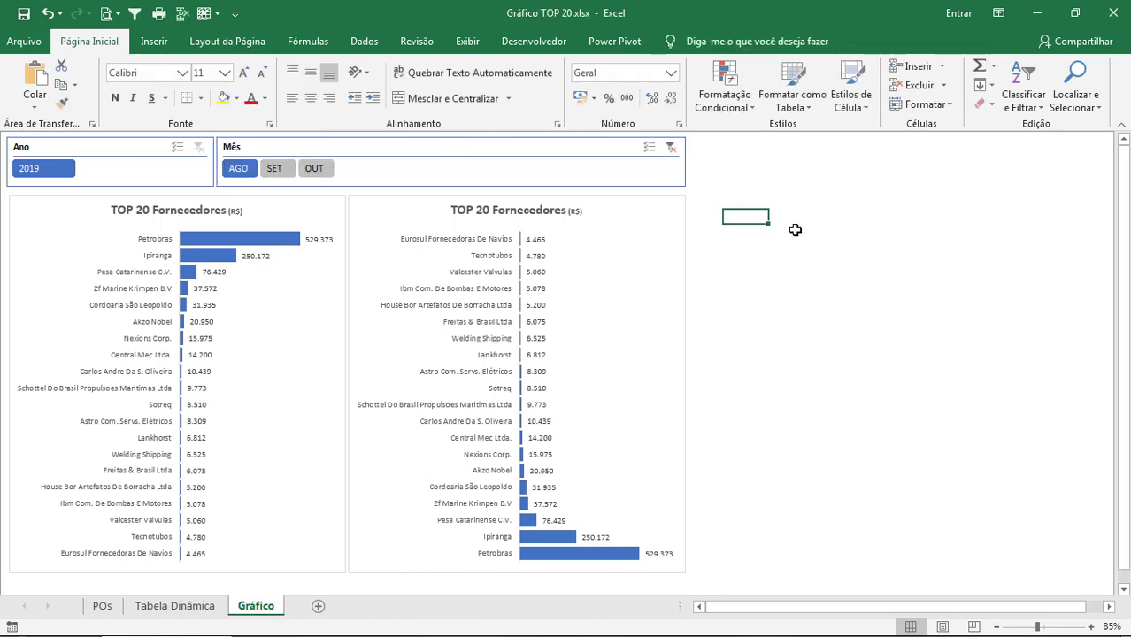
pyautogui.click(997, 14)
pyautogui.click(957, 68)
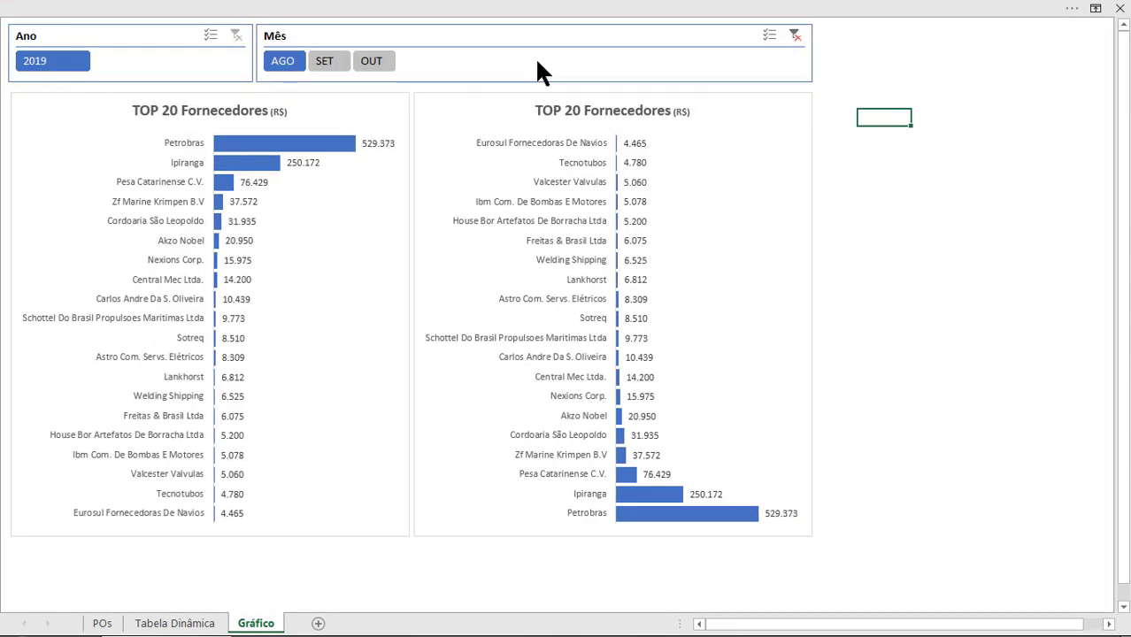
# Filter the charts by several months including October, clear the Mês filter, then view the POs sheet.
pyautogui.click(793, 35)
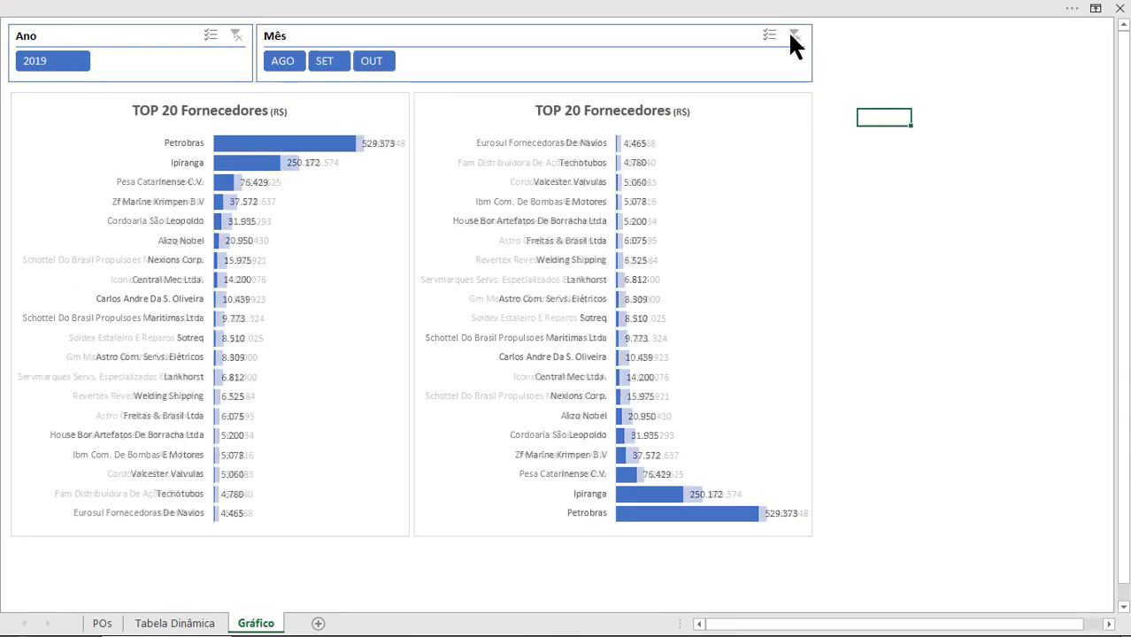
pyautogui.click(344, 64)
pyautogui.click(283, 60)
pyautogui.click(369, 63)
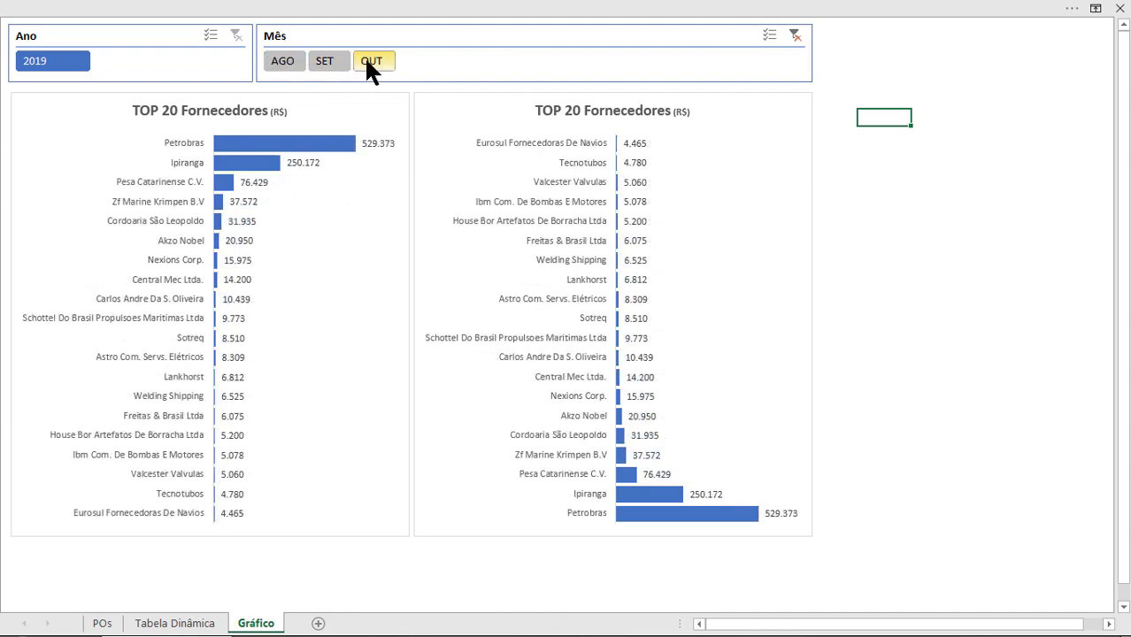
pyautogui.click(795, 35)
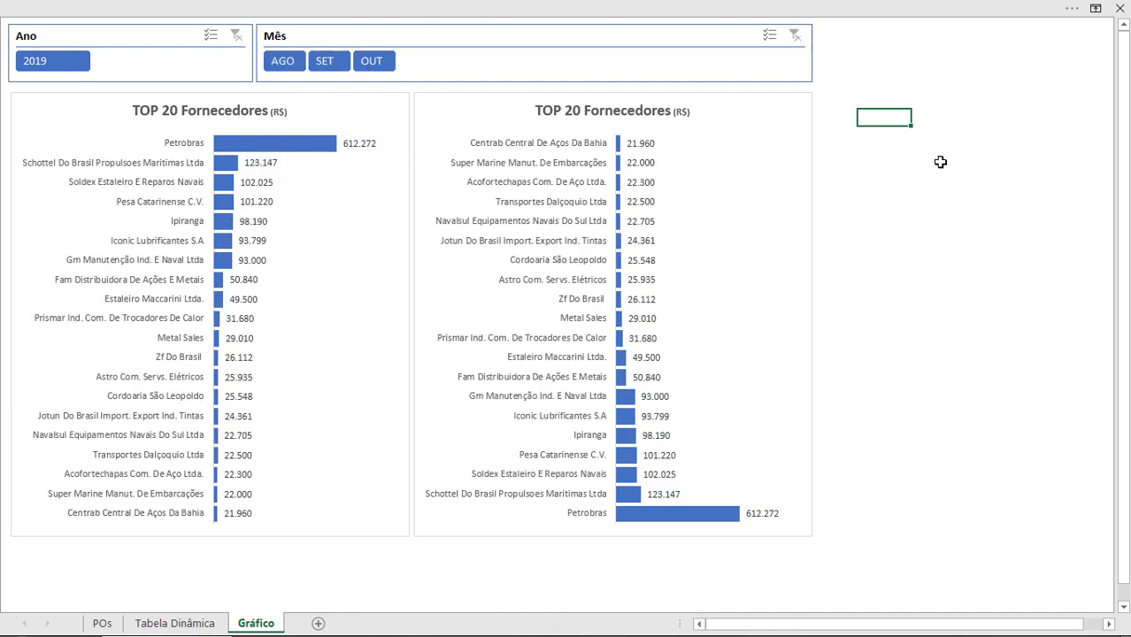
pyautogui.click(943, 165)
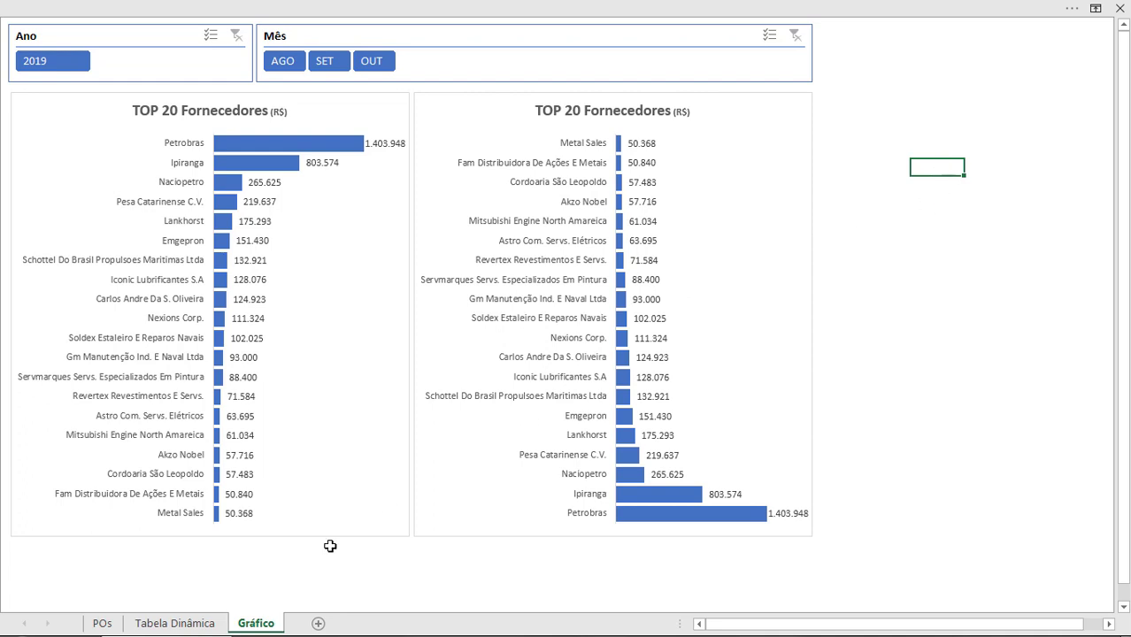
pyautogui.click(102, 623)
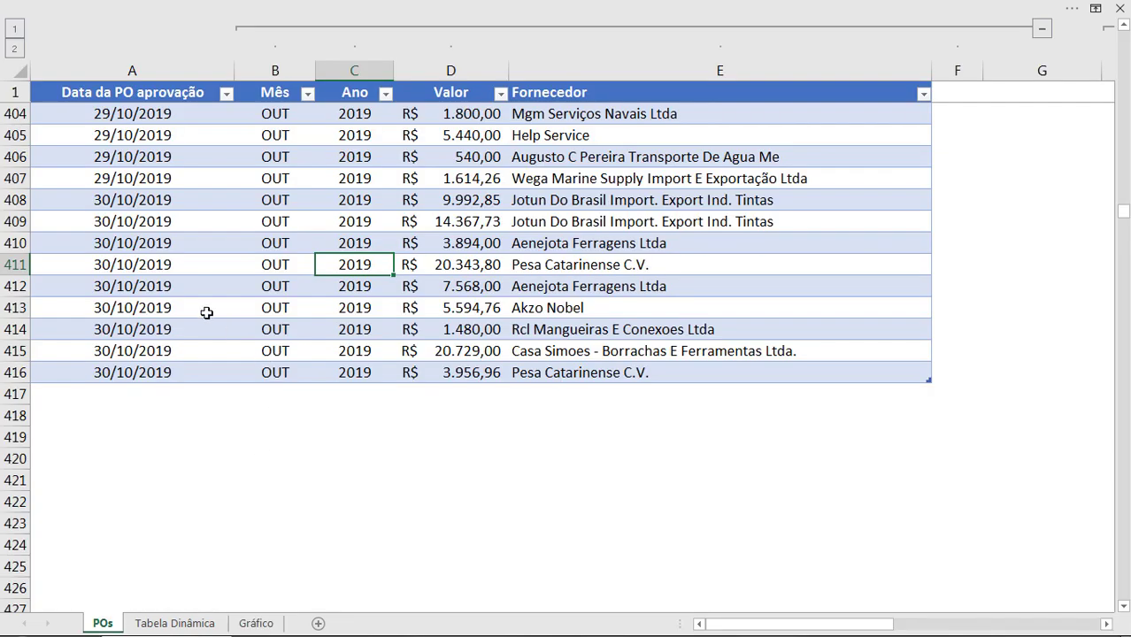
pyautogui.click(196, 308)
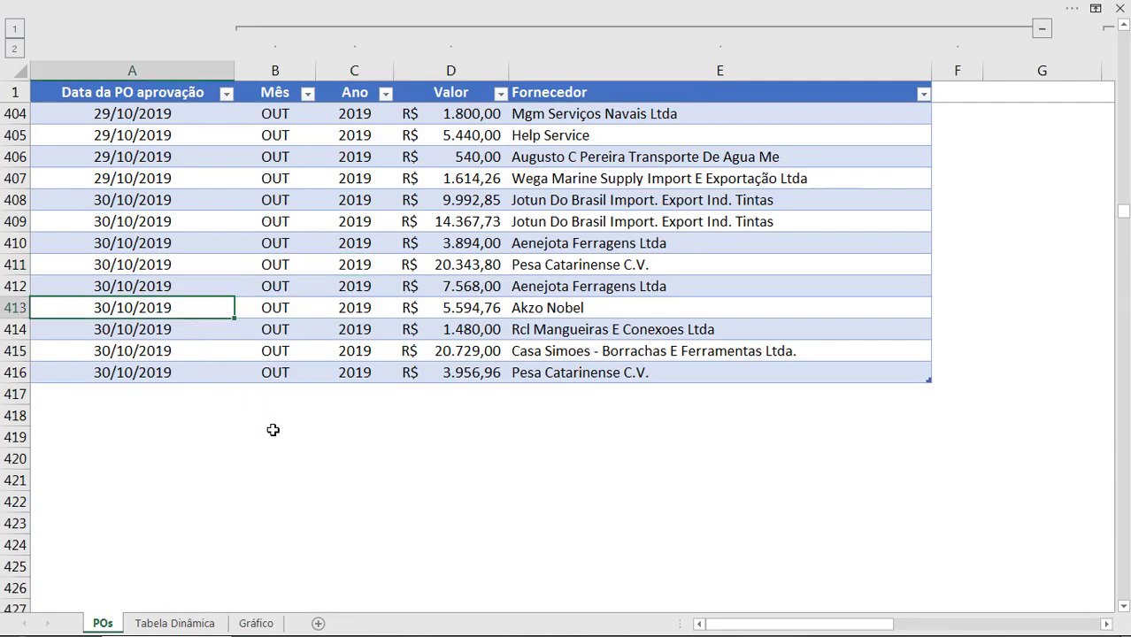
pyautogui.click(256, 622)
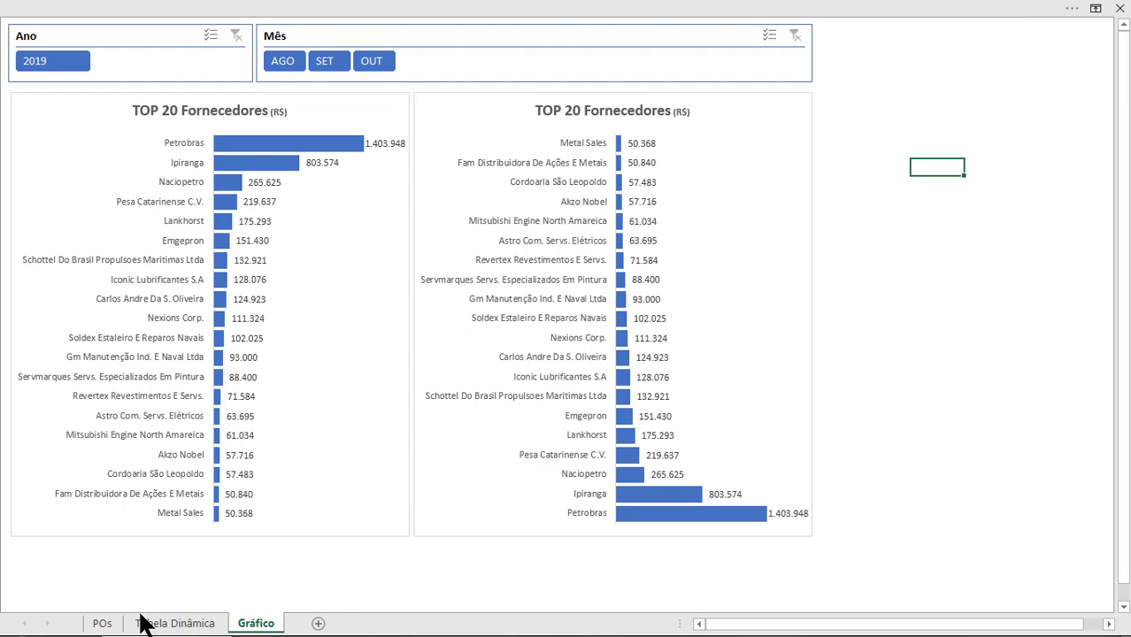
pyautogui.click(102, 623)
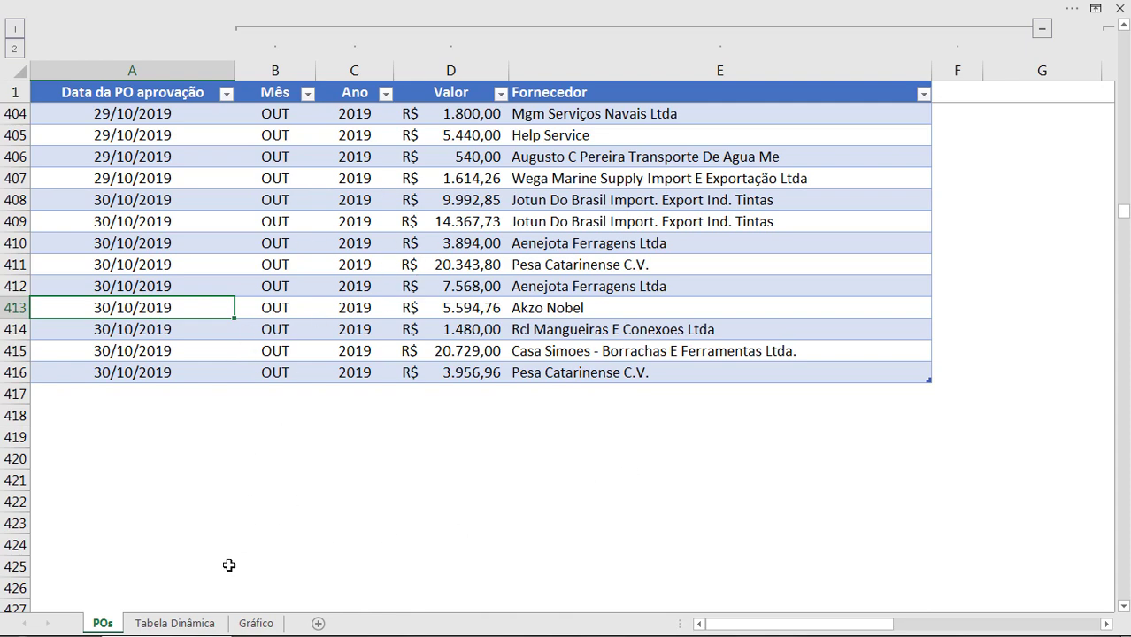
# Refresh the pivot table on the Tabela Dinâmica sheet with Atualizar.
pyautogui.click(177, 621)
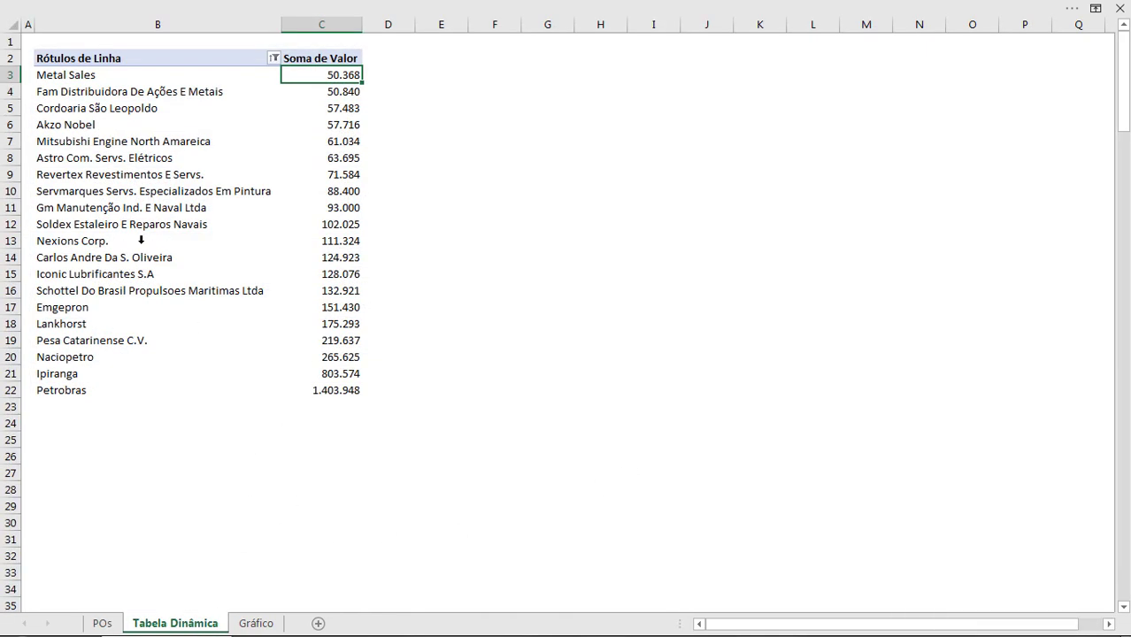
pyautogui.rightClick(165, 134)
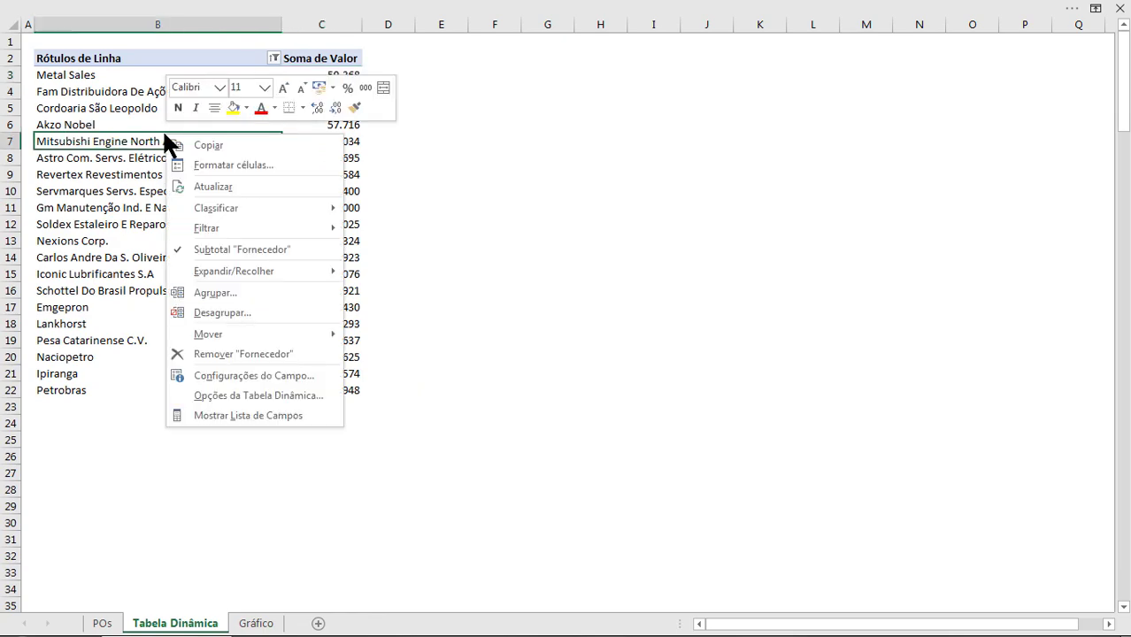
pyautogui.click(237, 185)
# Set the ribbon to Mostrar Guias e Comandos and return to the POs data sheet.
pyautogui.click(998, 13)
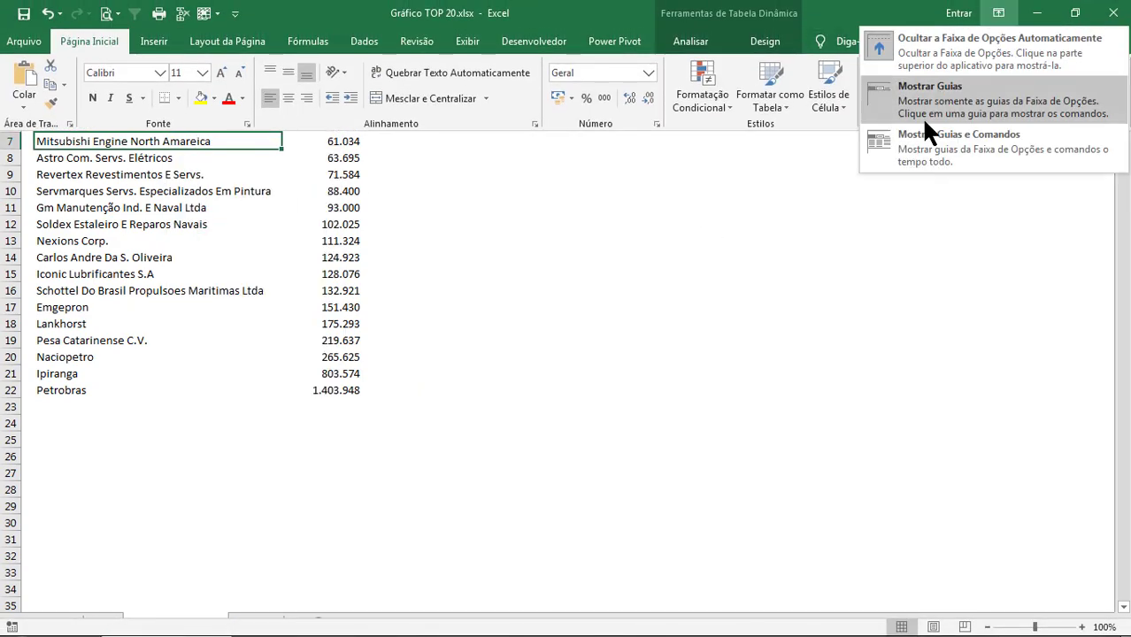
pyautogui.click(929, 193)
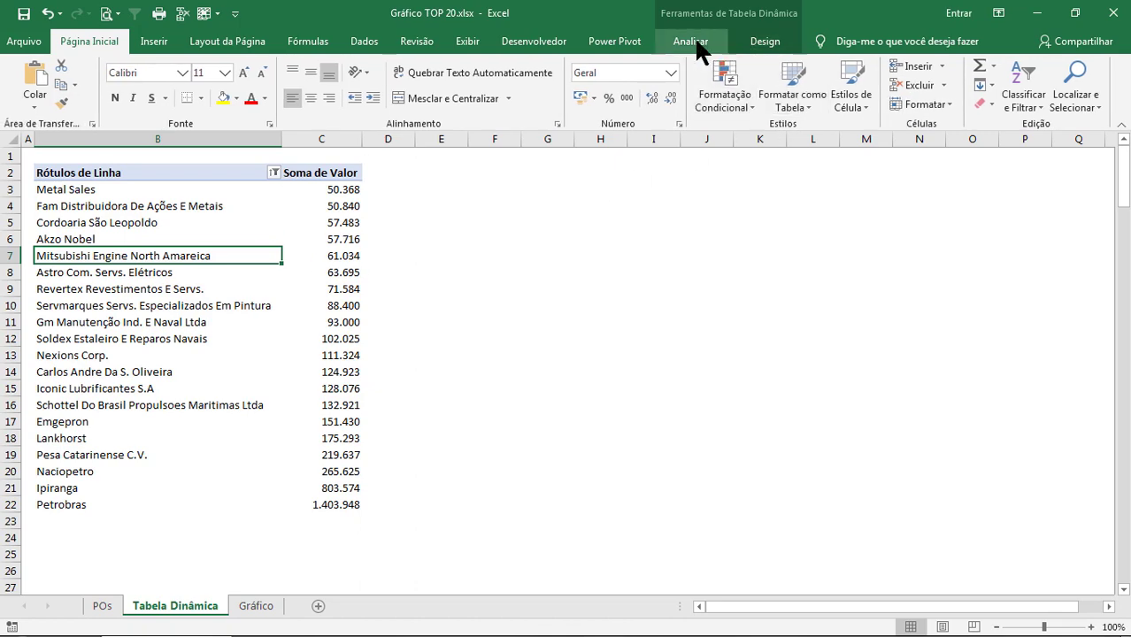
pyautogui.click(690, 40)
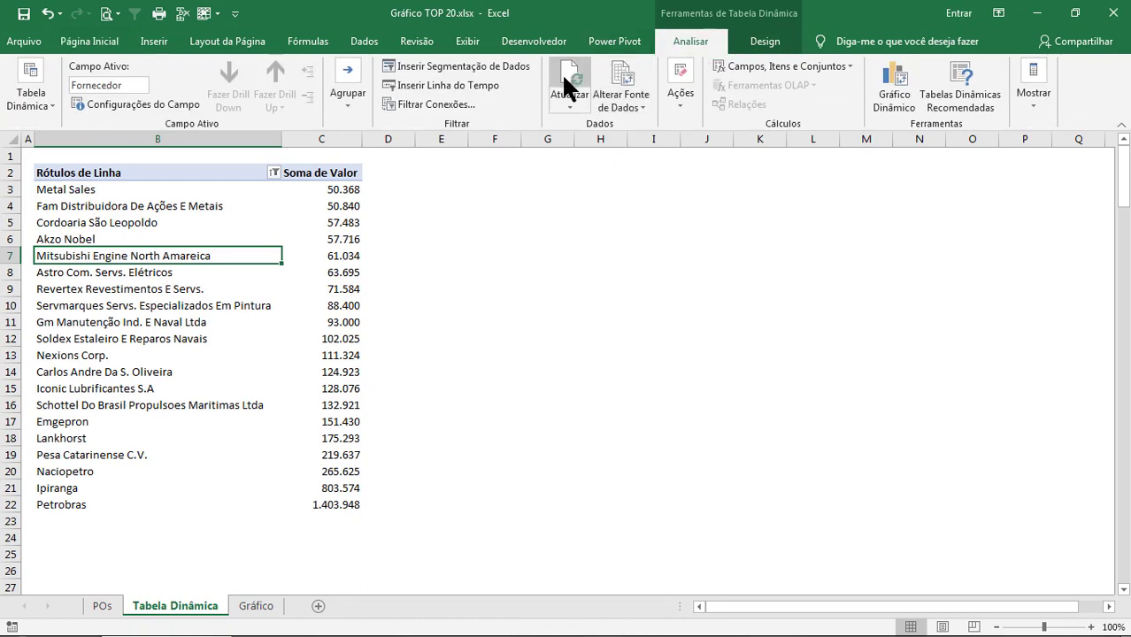
pyautogui.click(495, 222)
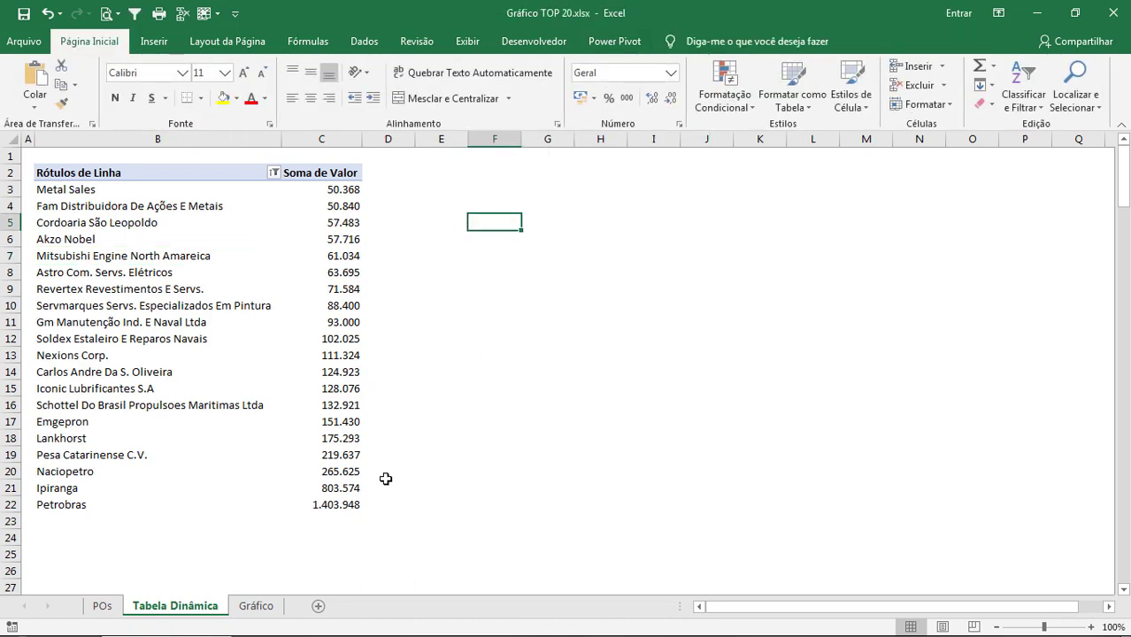
pyautogui.click(101, 605)
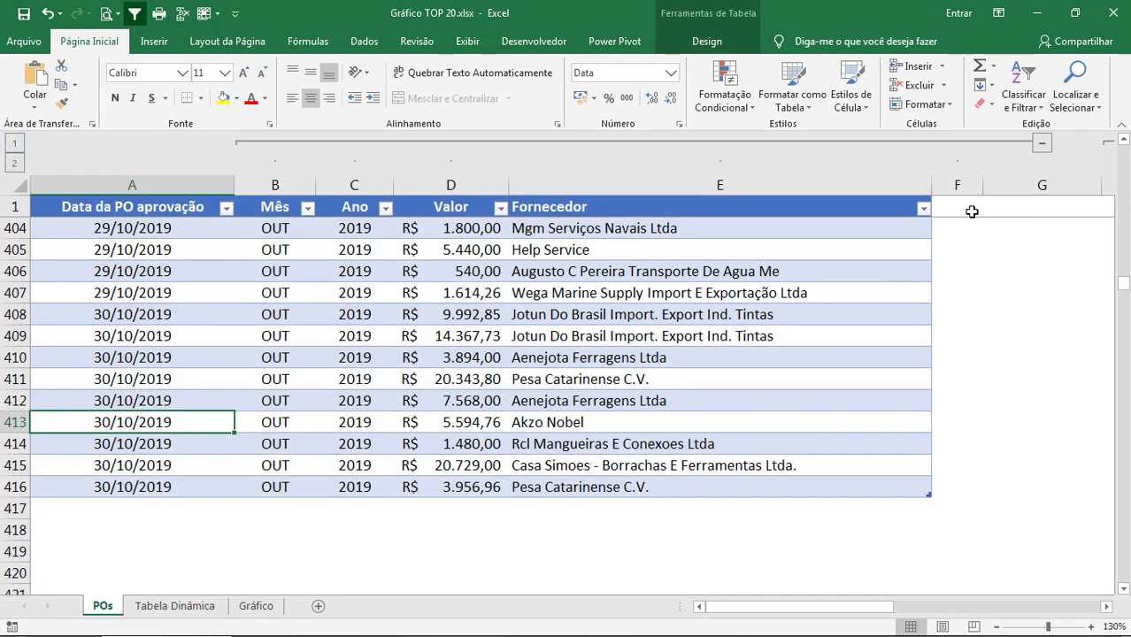
pyautogui.keyDown('ctrl'); pyautogui.scroll(-2, 603, 324); pyautogui.keyUp('ctrl')
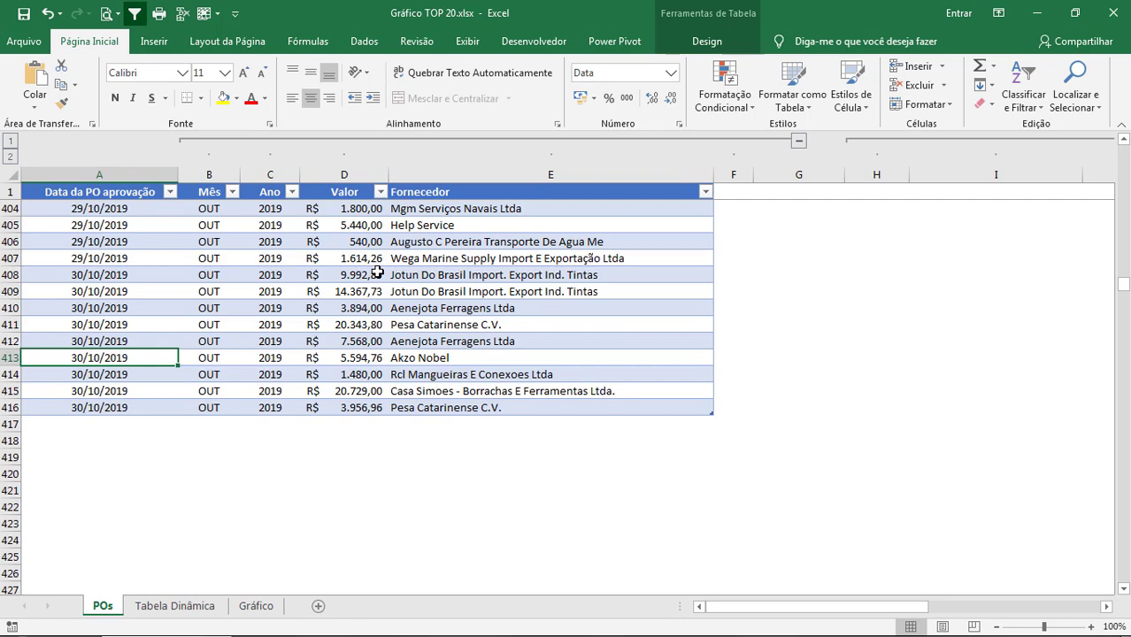
# Inspect the Planilha2 and Planilha1 sheet objects in the VBA editor, then return to Tabela Dinâmica.
pyautogui.hotkey('alt', 'F11')
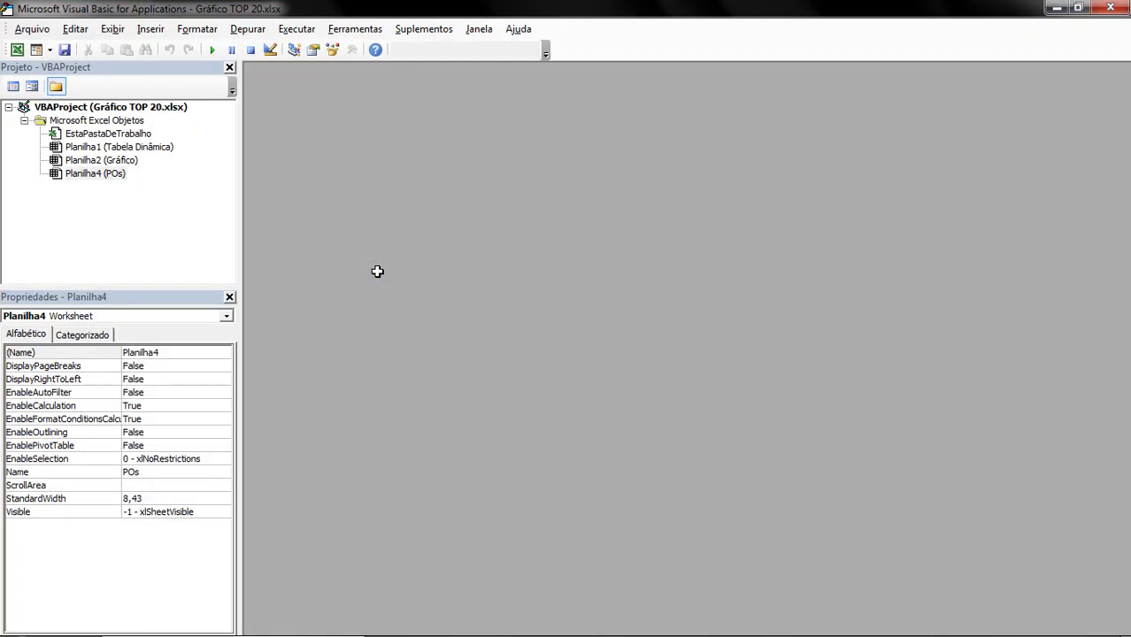
pyautogui.click(106, 160)
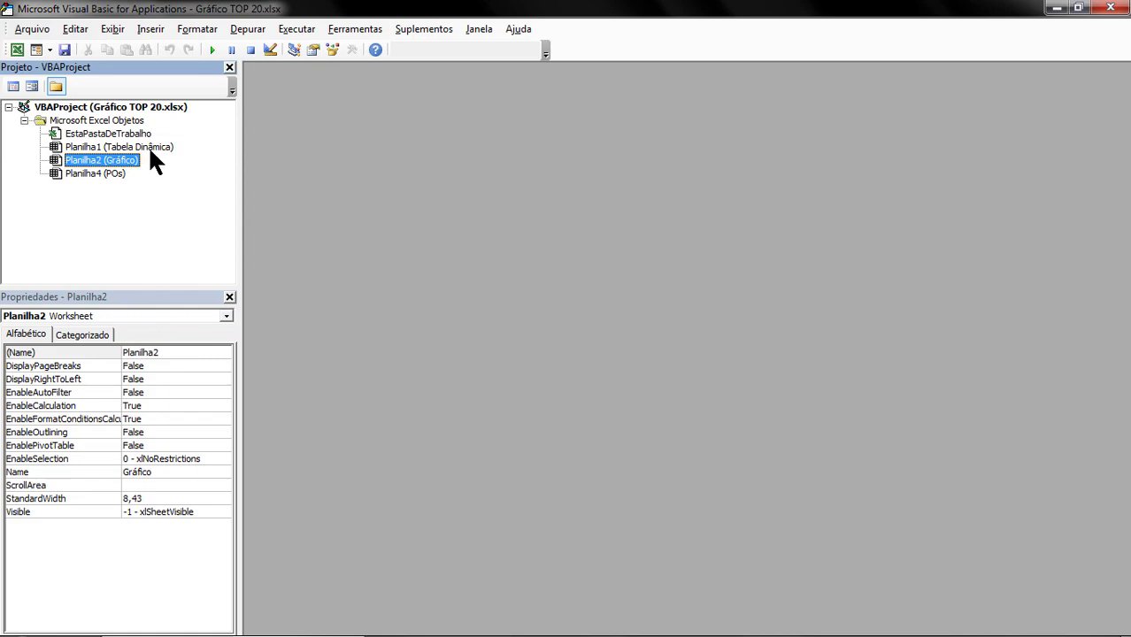
pyautogui.click(149, 148)
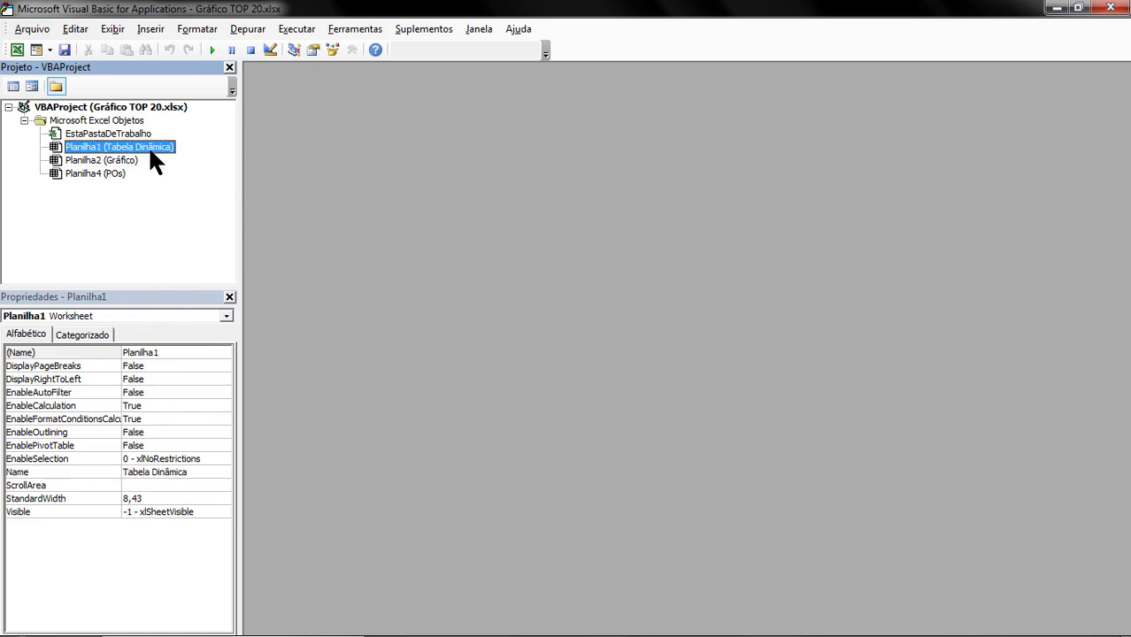
pyautogui.click(1055, 8)
pyautogui.click(171, 607)
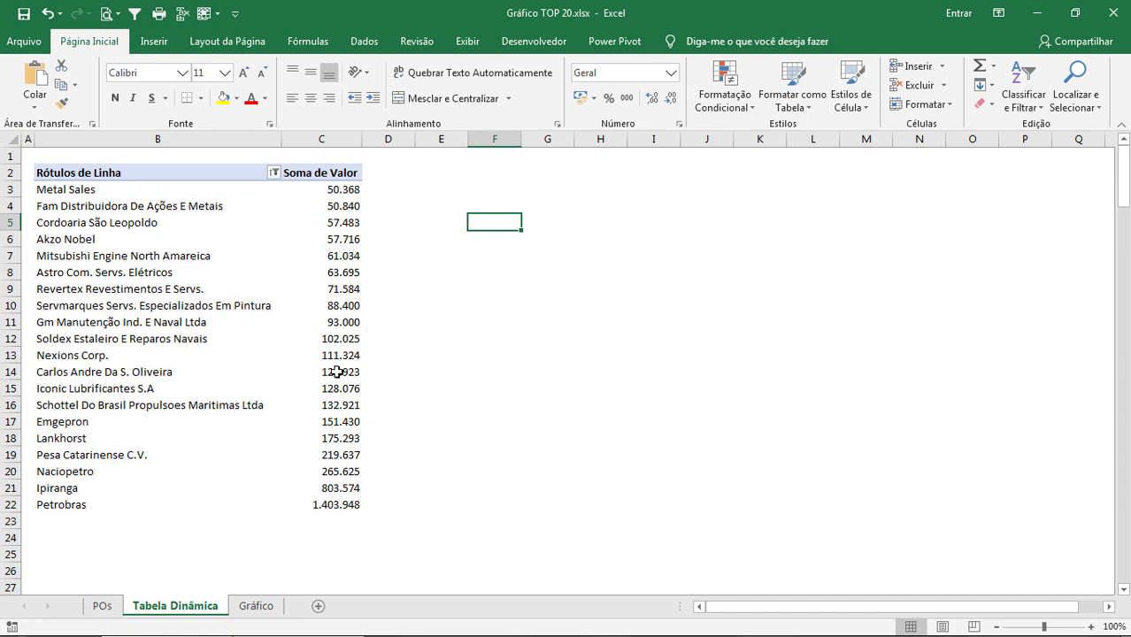
# Switch between the Gráfico, Tabela Dinâmica and POs sheets, then reopen the VBA editor with Alt+F11.
pyautogui.click(262, 608)
pyautogui.click(198, 607)
pyautogui.click(254, 607)
pyautogui.click(177, 608)
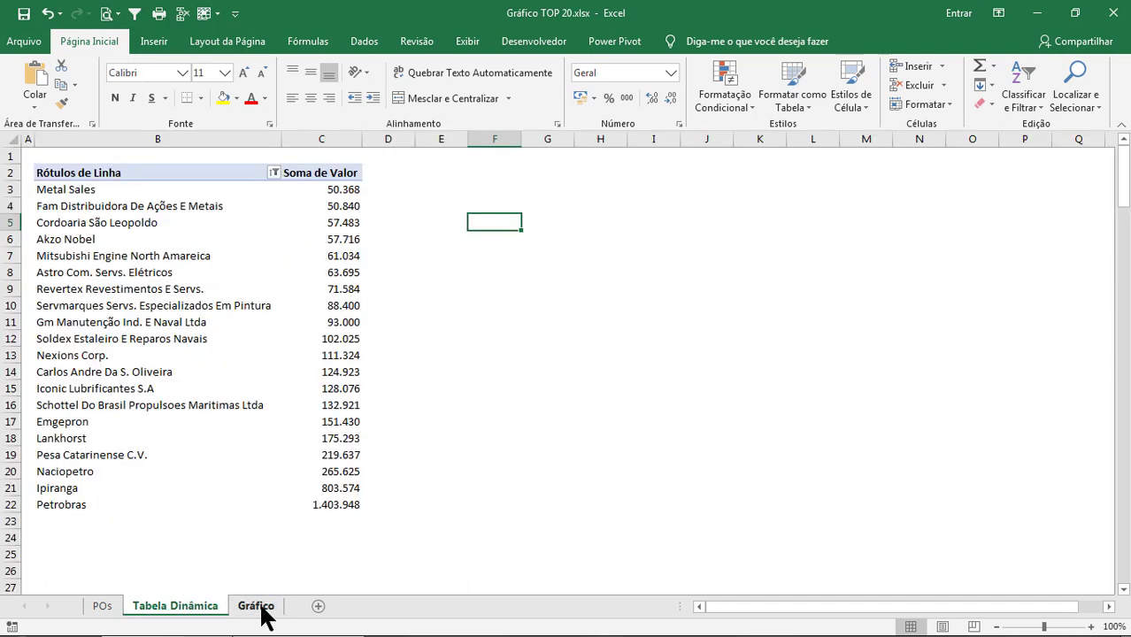
pyautogui.click(257, 607)
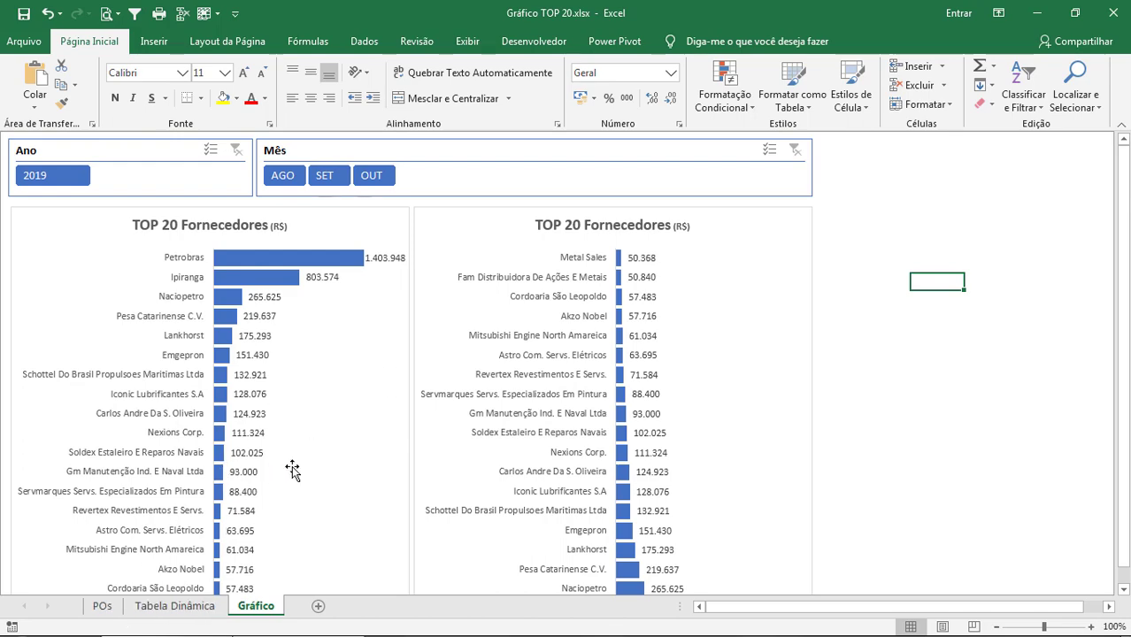
pyautogui.click(101, 607)
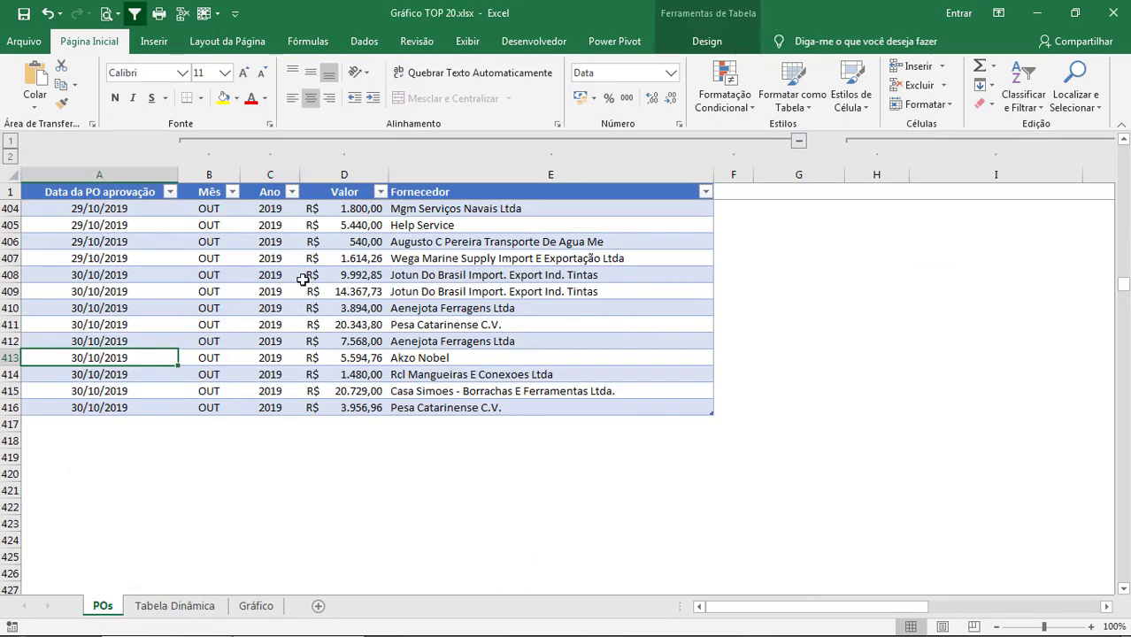
pyautogui.scroll(-1, 302, 279)
pyautogui.scroll(-1, 270, 304)
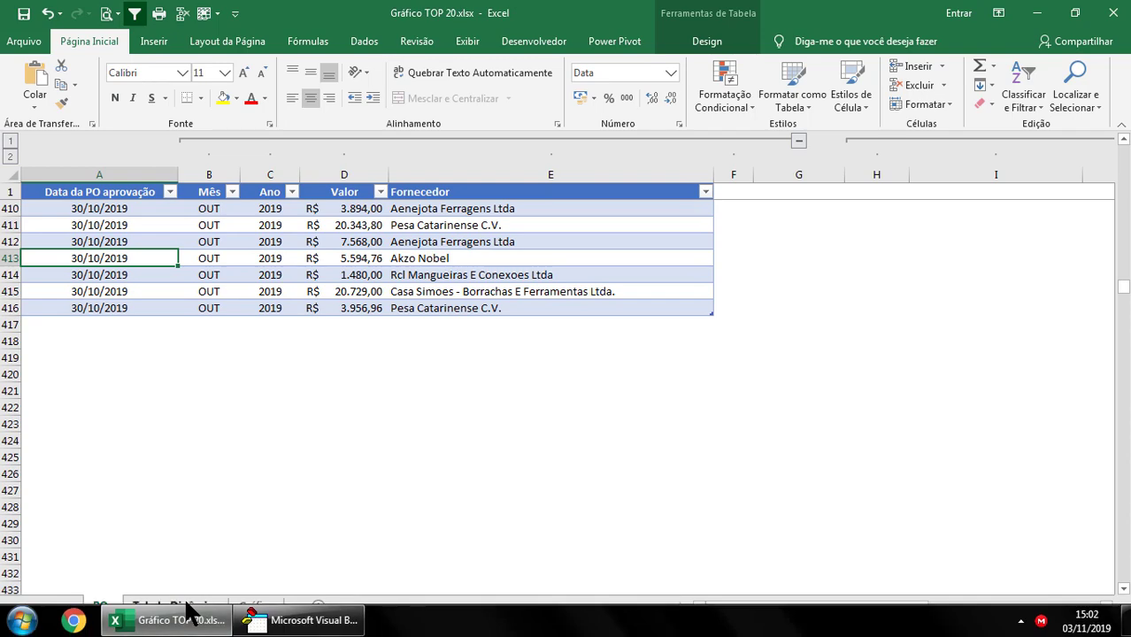
pyautogui.click(186, 606)
pyautogui.click(256, 607)
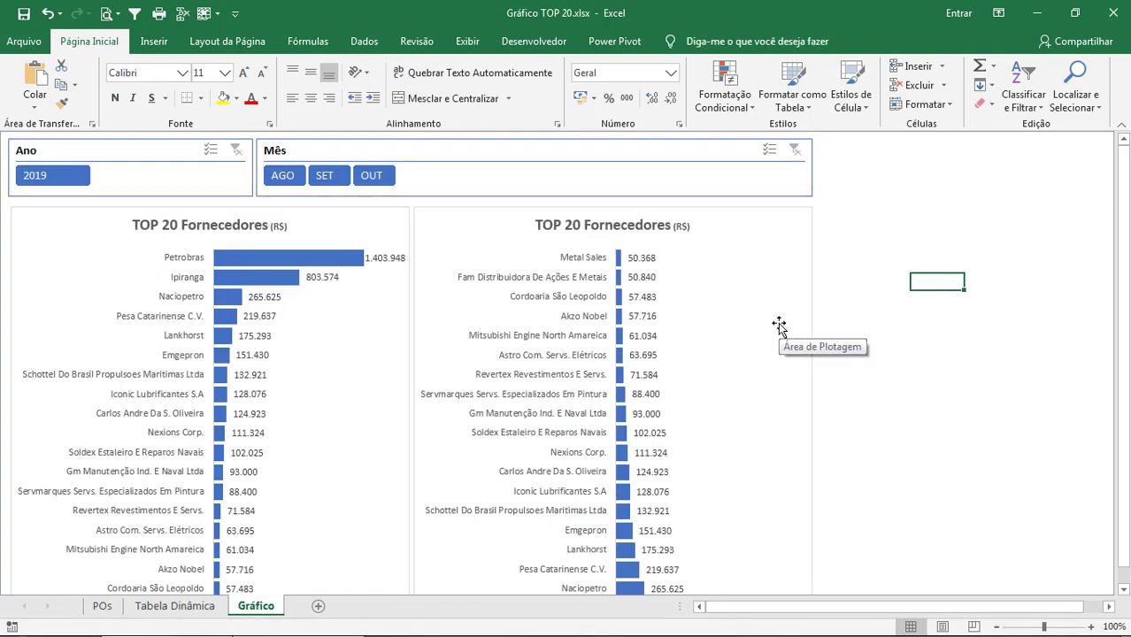
pyautogui.click(176, 606)
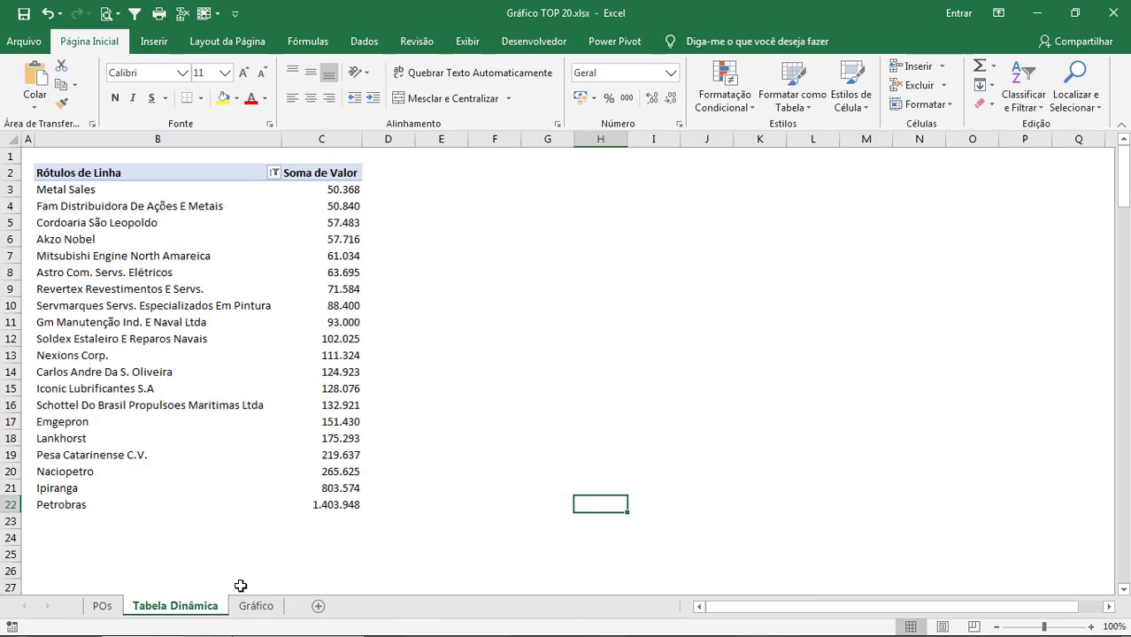
pyautogui.hotkey('alt', 'F11')
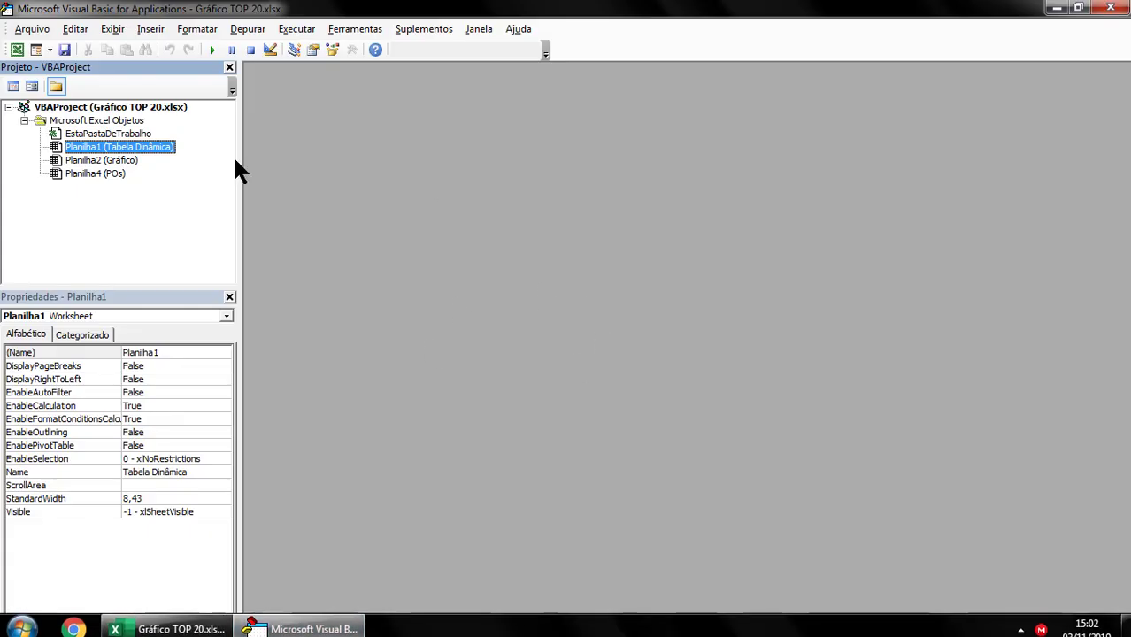
# Open the code window of Planilha1, the Tabela Dinâmica sheet object.
pyautogui.rightClick(125, 149)
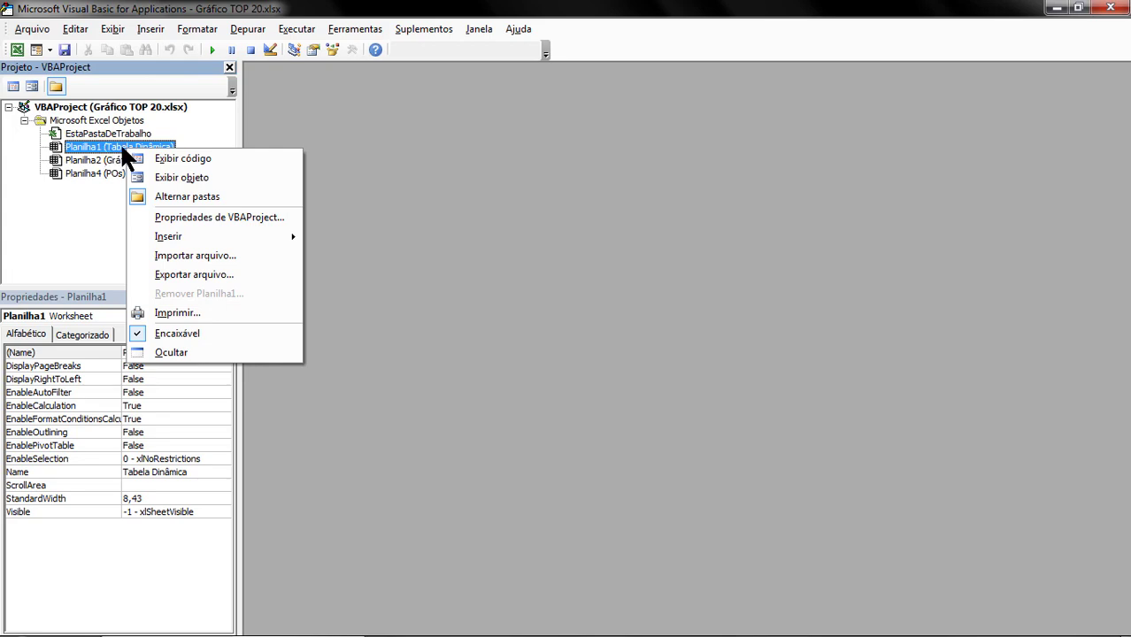
pyautogui.doubleClick(115, 146)
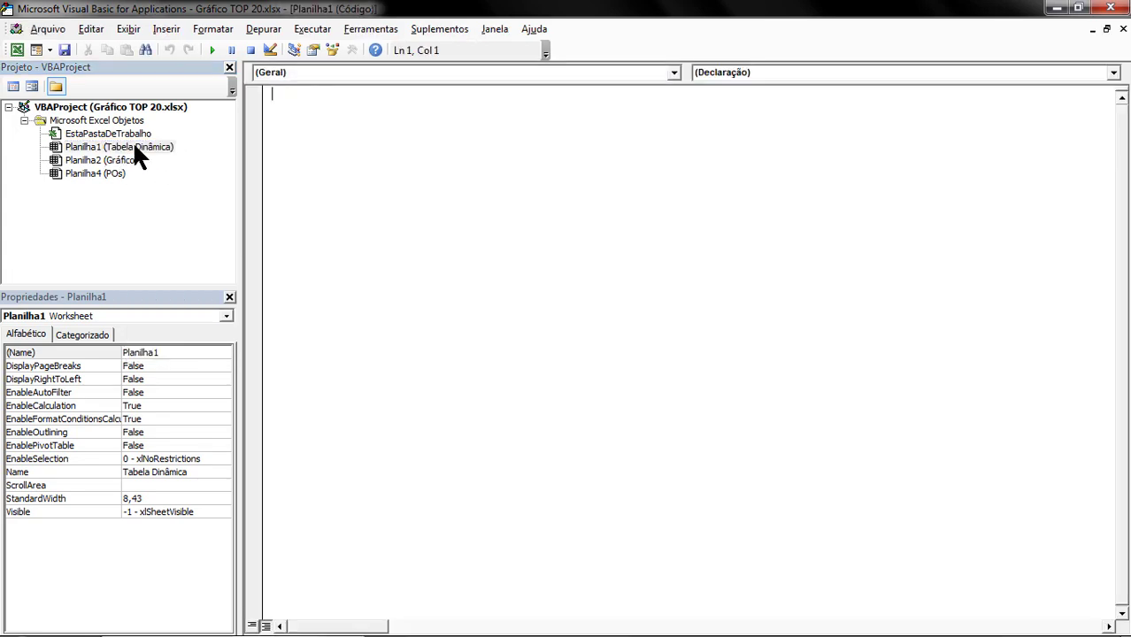
pyautogui.rightClick(128, 148)
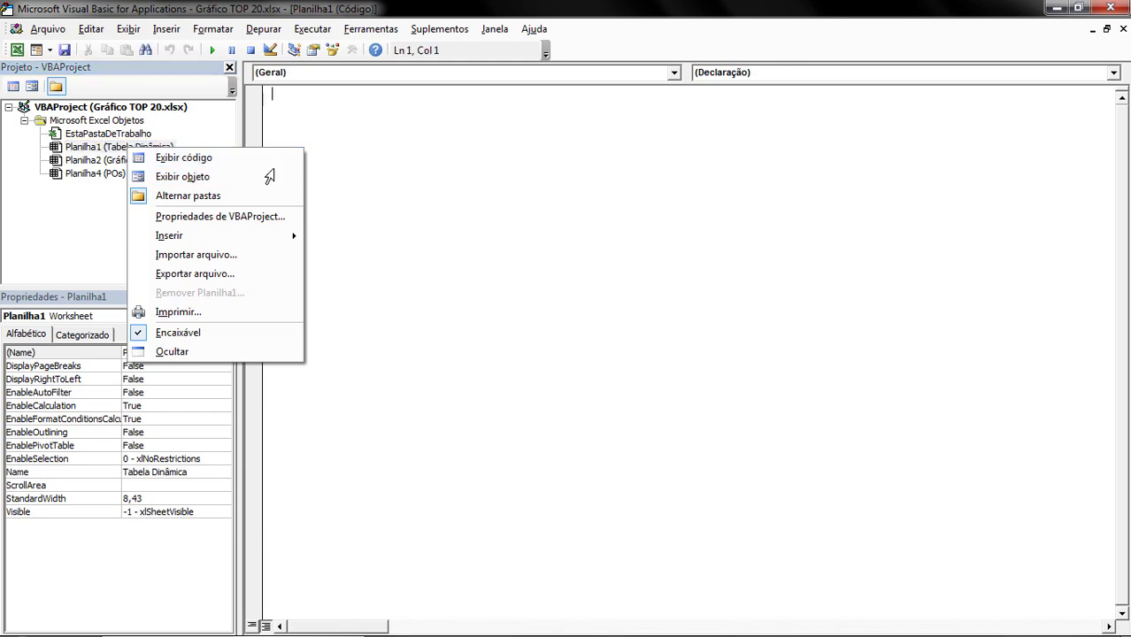
pyautogui.click(331, 112)
# Declare Private Sub Worksheet_Activate() and begin typing ThisWorkbook.Ref inside its body.
pyautogui.write('Prova')
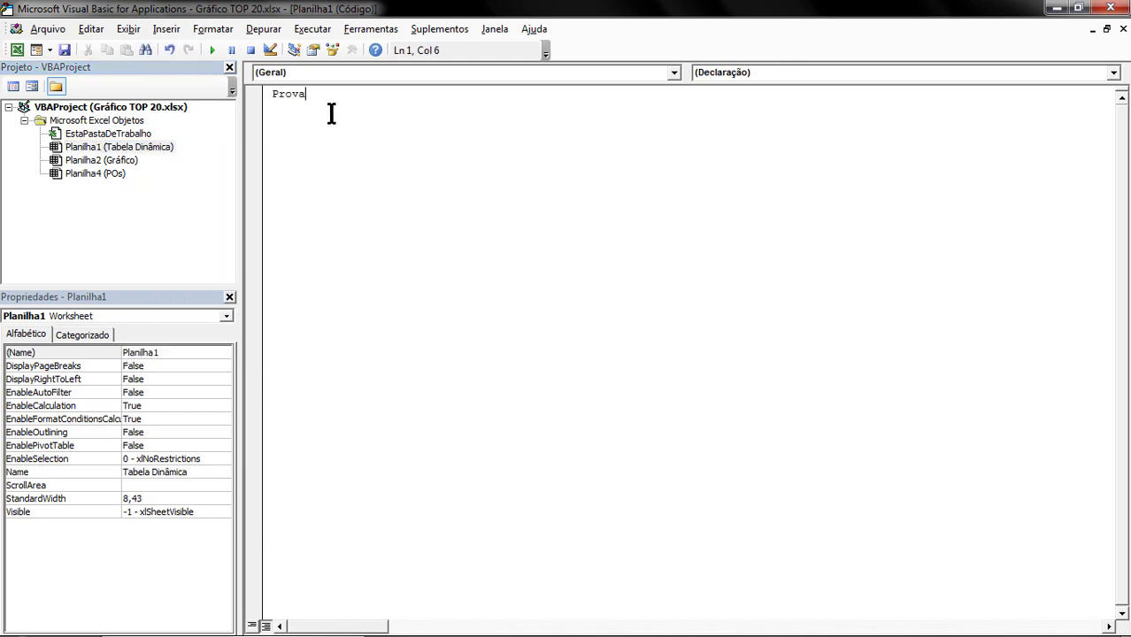
pyautogui.press('BackSpace')
pyautogui.press('BackSpace')
pyautogui.press('BackSpace')
pyautogui.press('BackSpace')
pyautogui.press('BackSpace')
pyautogui.write('ivate Sub')
pyautogui.write('W')
pyautogui.write('orksheet')
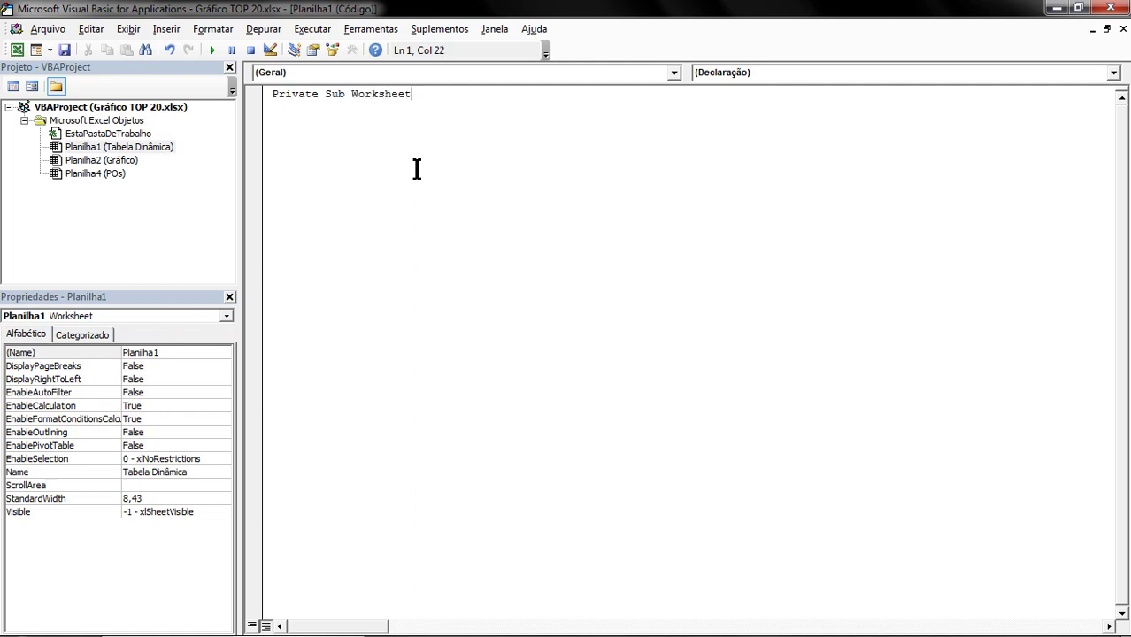
pyautogui.write('_Ac')
pyautogui.write('tivate()')
pyautogui.press('Return')
pyautogui.press('Return')
pyautogui.press('Return')
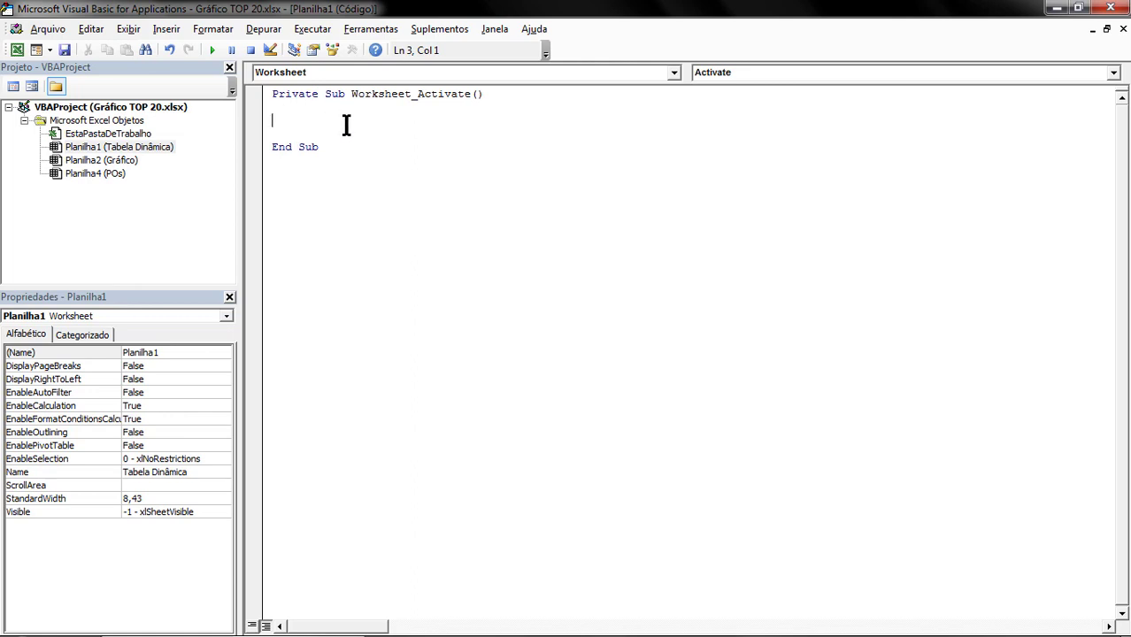
pyautogui.write('This')
pyautogui.write('Workbook')
pyautogui.write('.Re')
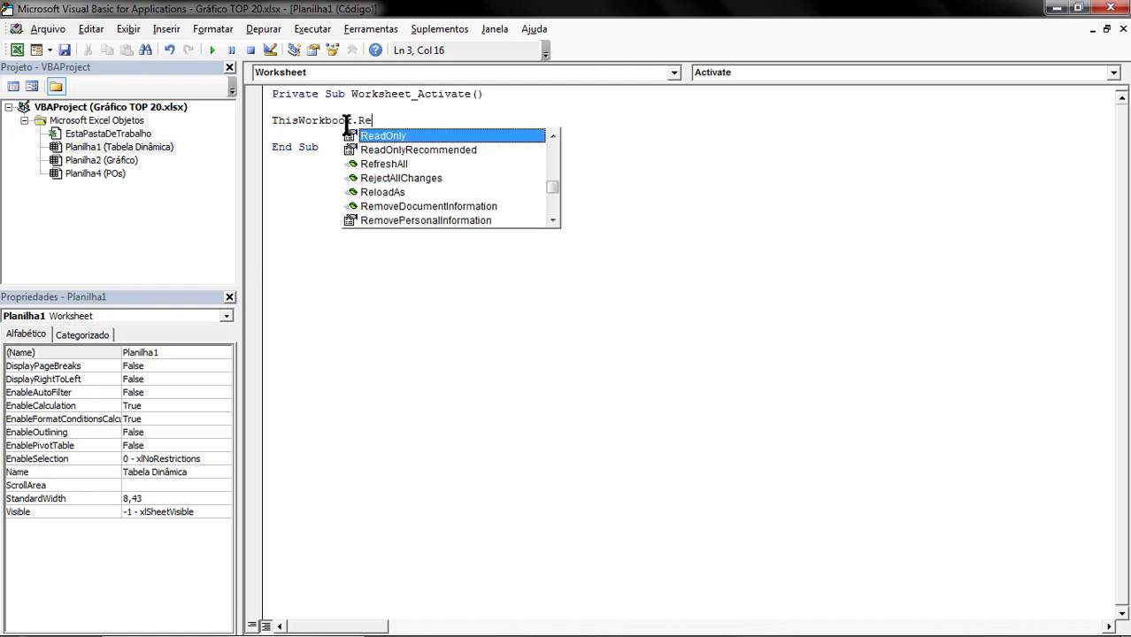
pyautogui.write('f')
# Complete the statement as ThisWorkbook.RefreshAll and highlight the whole line.
pyautogui.press('Tab')
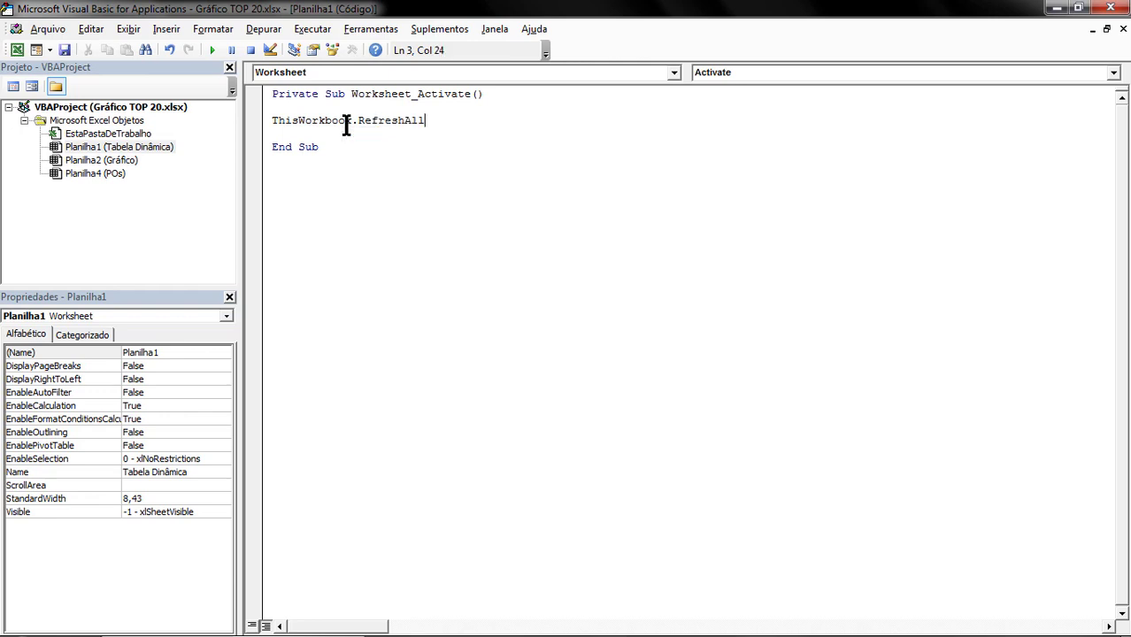
pyautogui.moveTo(444, 118)
pyautogui.mouseDown()
pyautogui.moveTo(275, 119)
pyautogui.moveTo(296, 124)
pyautogui.mouseUp()
pyautogui.click(428, 162)
pyautogui.moveTo(447, 119); pyautogui.dragTo(271, 120)
pyautogui.click(434, 151)
# Highlight ThisWorkbook and RefreshAll separately to explain them, then minimize the VBA editor.
pyautogui.doubleClick(284, 121)
pyautogui.click(409, 161)
pyautogui.moveTo(271, 120); pyautogui.dragTo(352, 120)
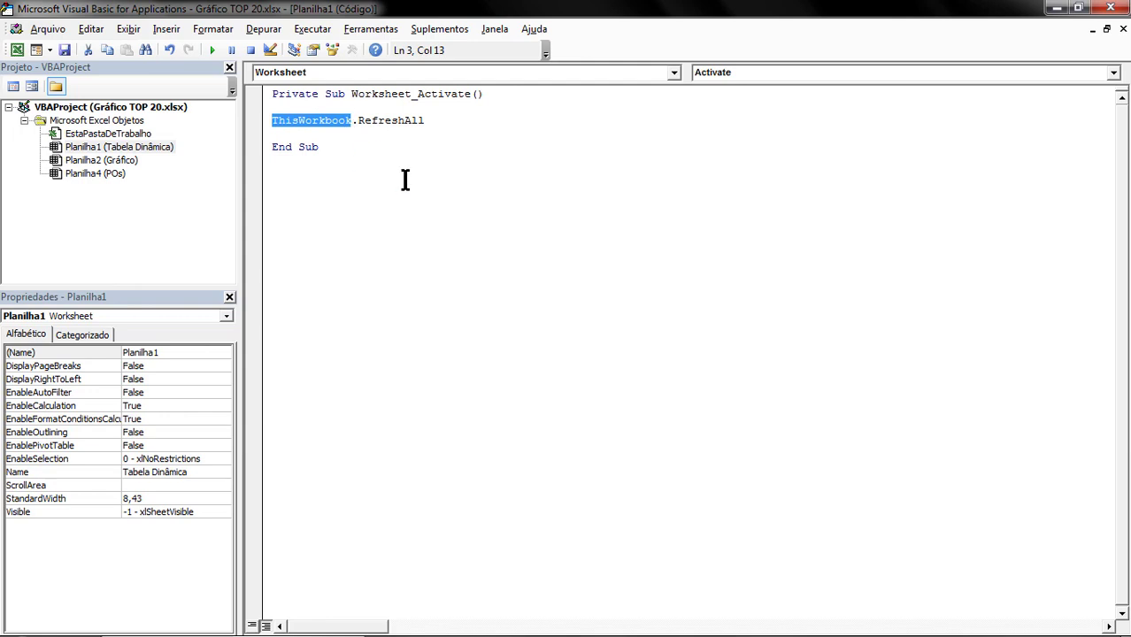
pyautogui.click(469, 132)
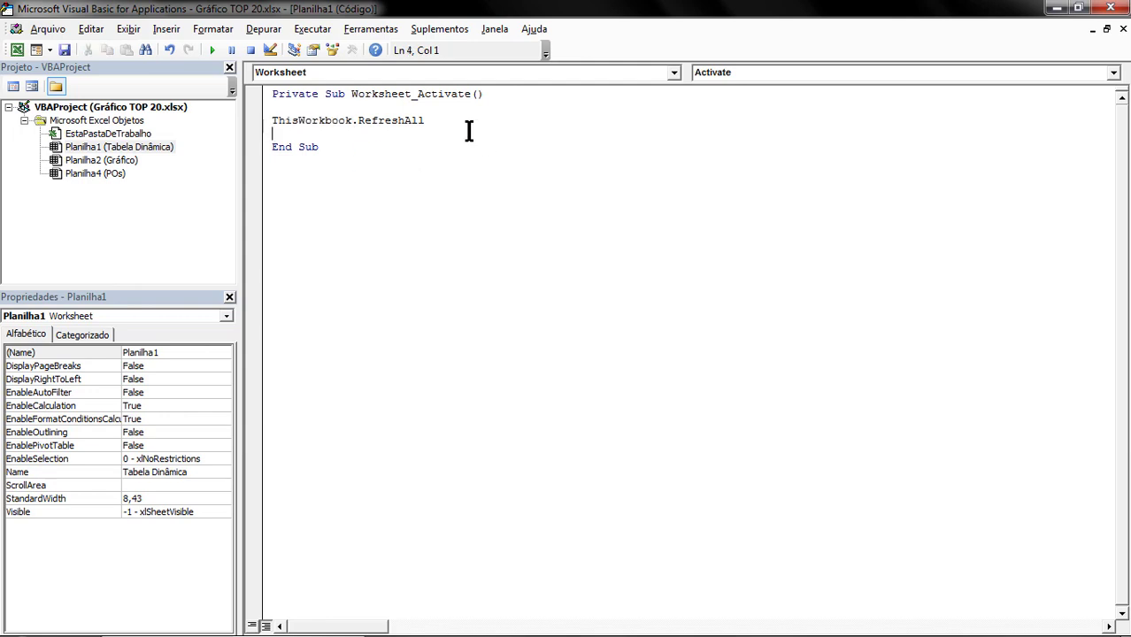
pyautogui.moveTo(358, 120); pyautogui.dragTo(424, 121)
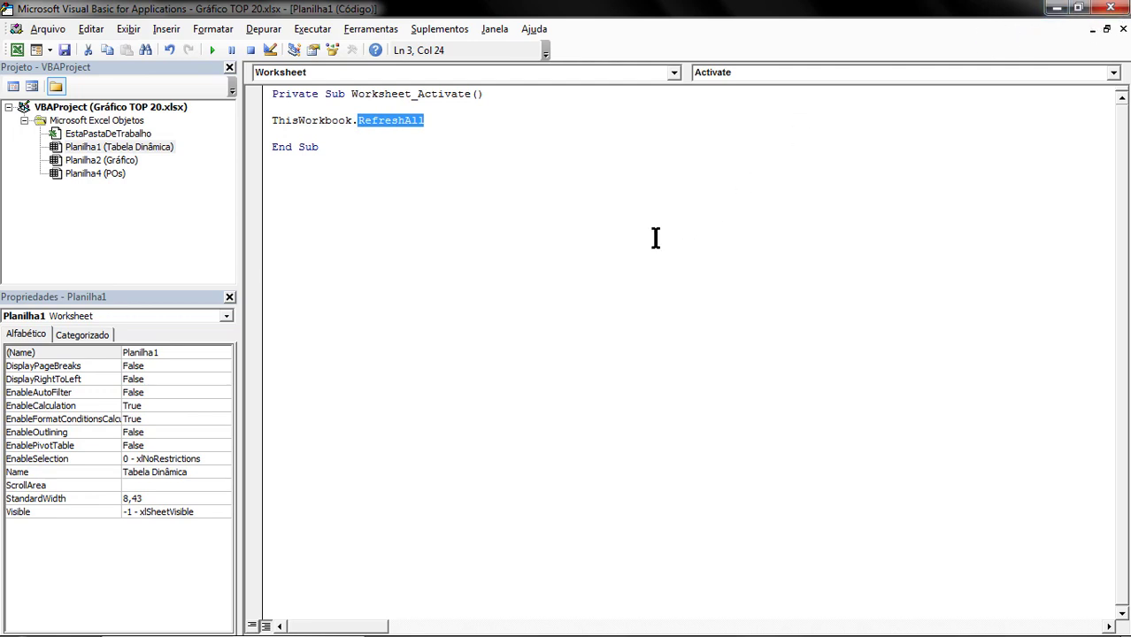
pyautogui.click(438, 121)
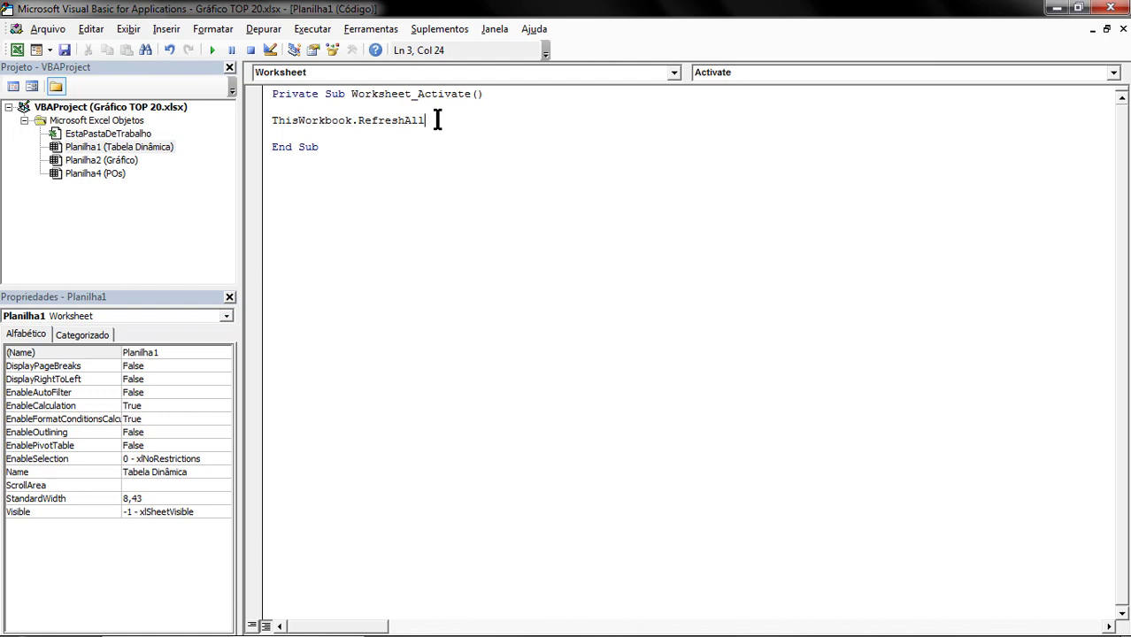
pyautogui.click(1056, 8)
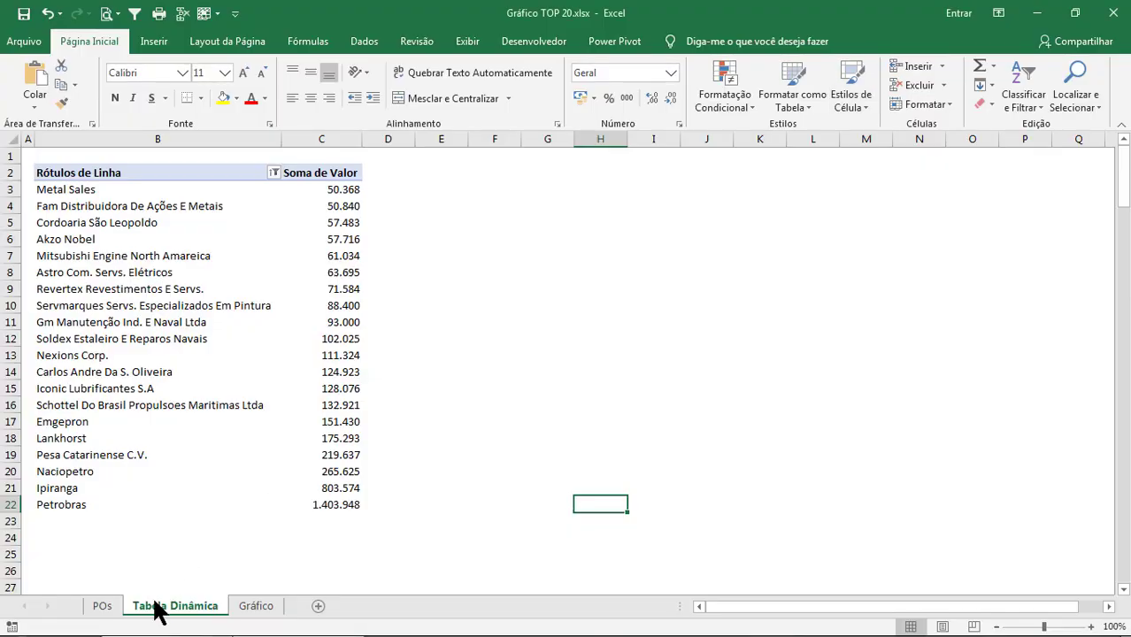
# Review the POs, Tabela Dinâmica and Gráfico sheets, then reopen the Worksheet_Activate code with Alt+F11.
pyautogui.click(101, 606)
pyautogui.scroll(2, 295, 257)
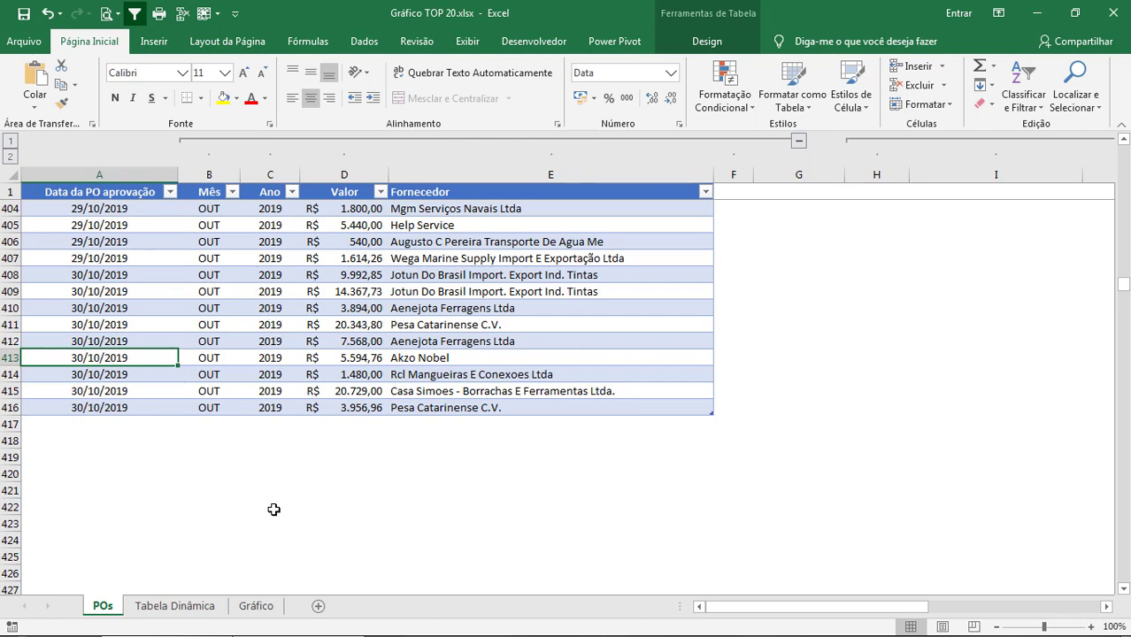
pyautogui.click(200, 607)
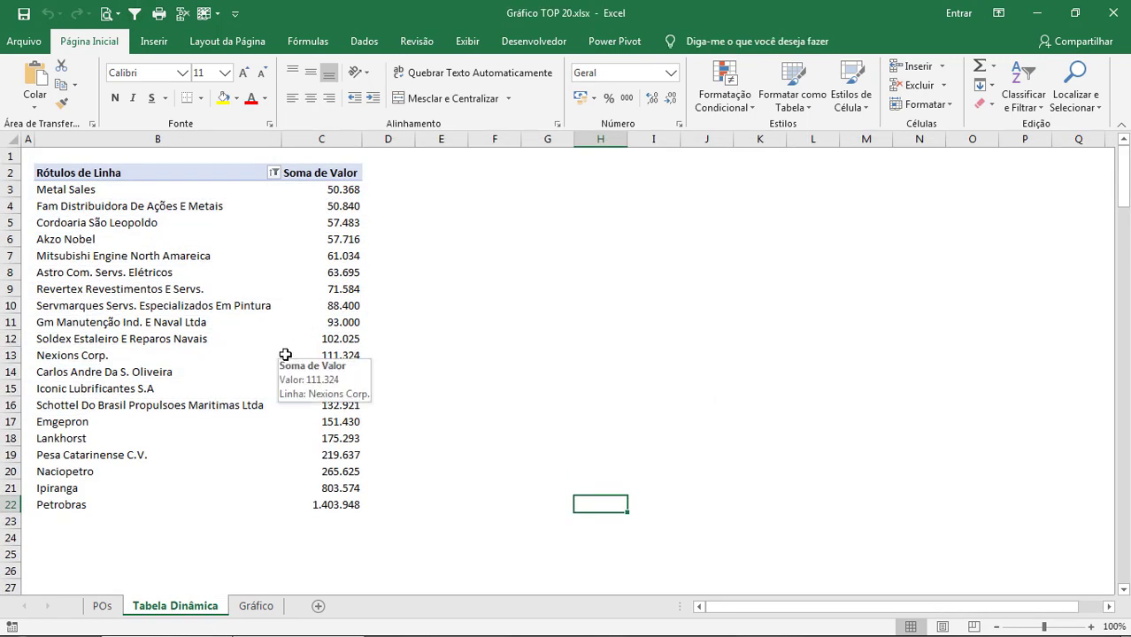
pyautogui.click(256, 606)
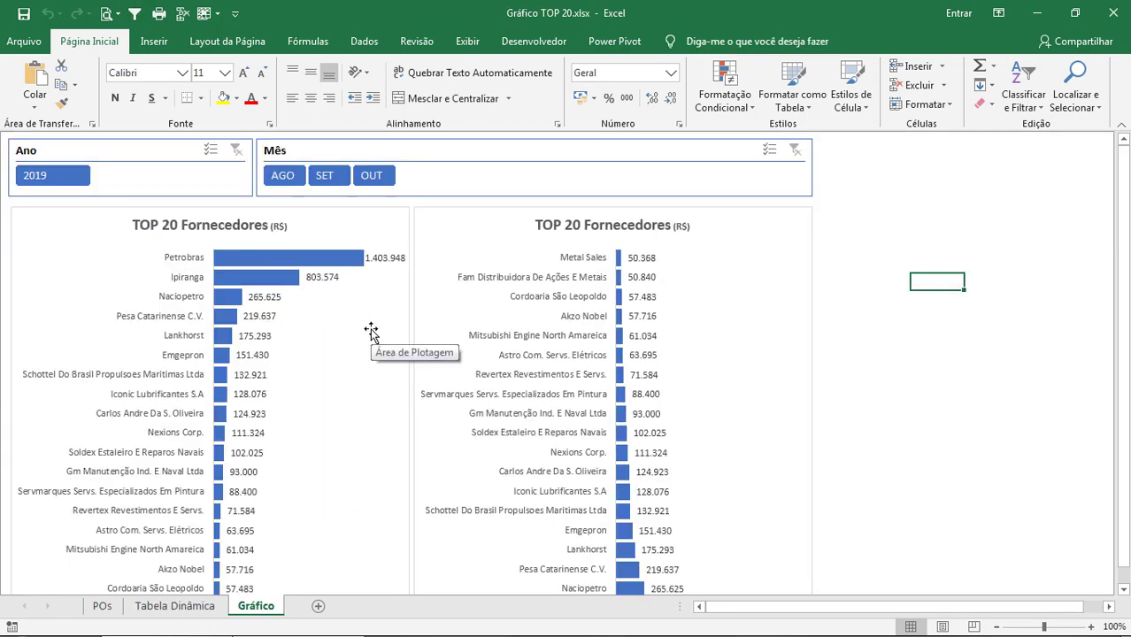
pyautogui.hotkey('alt', 'F11')
pyautogui.moveTo(482, 124); pyautogui.dragTo(273, 120)
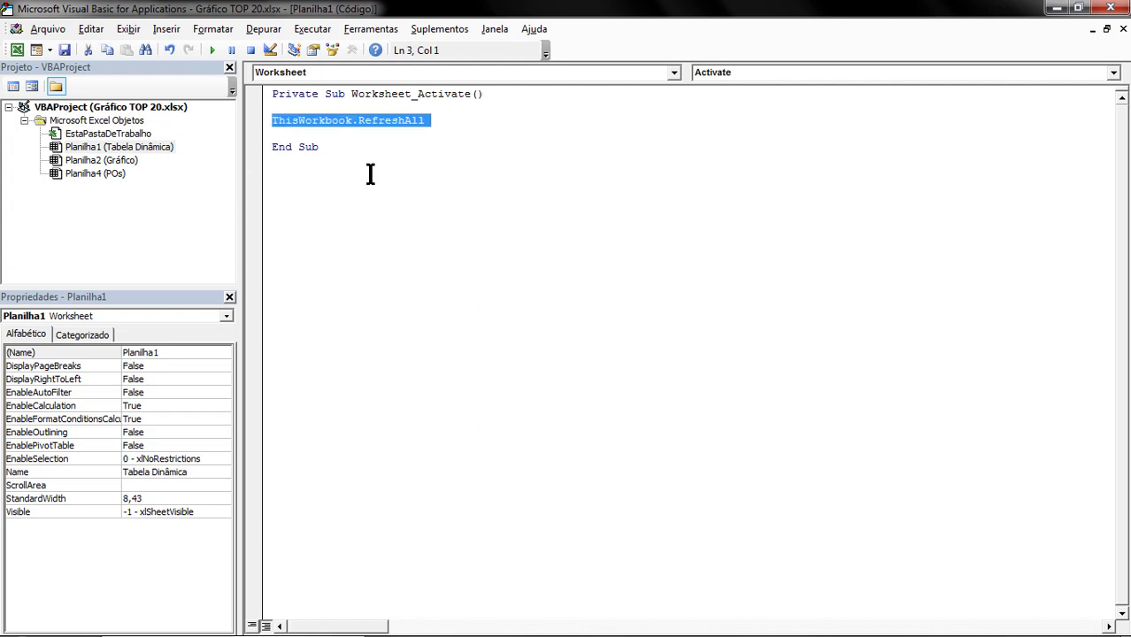
# Copy the Worksheet_Activate RefreshAll procedure into the Planilha2 (Gráfico) sheet module.
pyautogui.click(369, 174)
pyautogui.moveTo(340, 149); pyautogui.dragTo(265, 94)
pyautogui.hotkey('ctrl', 'c')
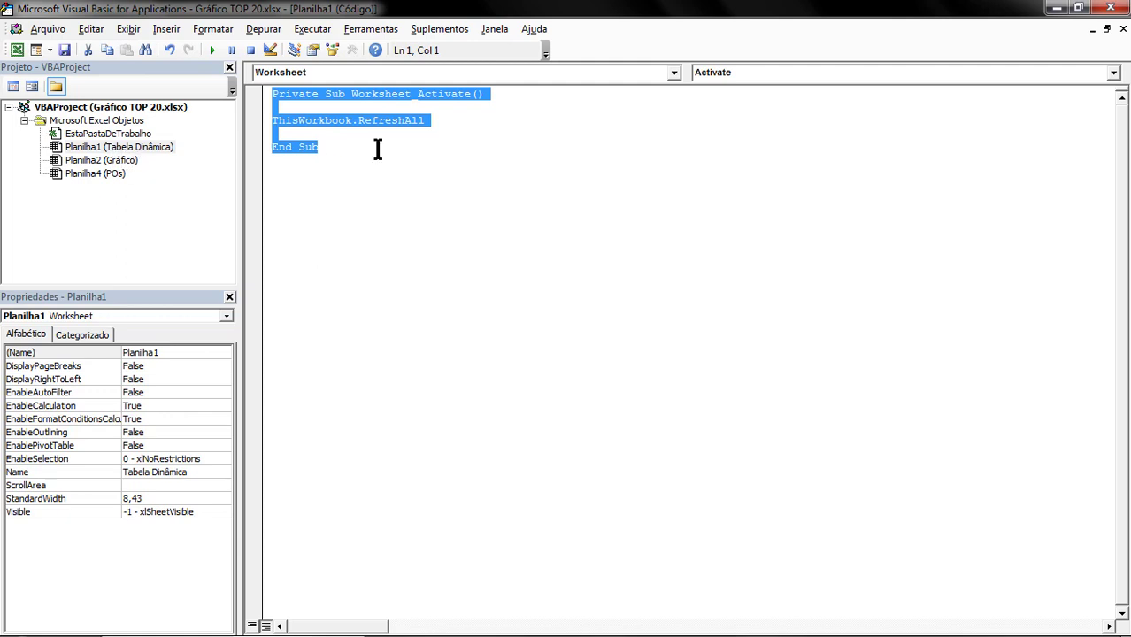
pyautogui.click(371, 159)
pyautogui.click(124, 161)
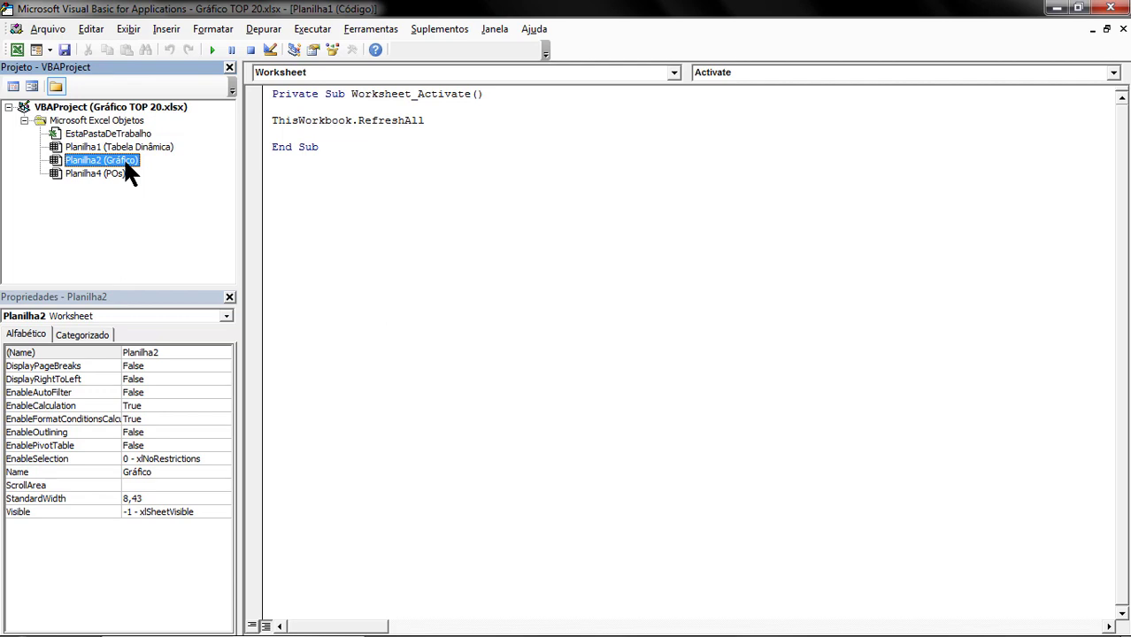
pyautogui.rightClick(152, 164)
pyautogui.click(190, 169)
pyautogui.hotkey('ctrl', 'v')
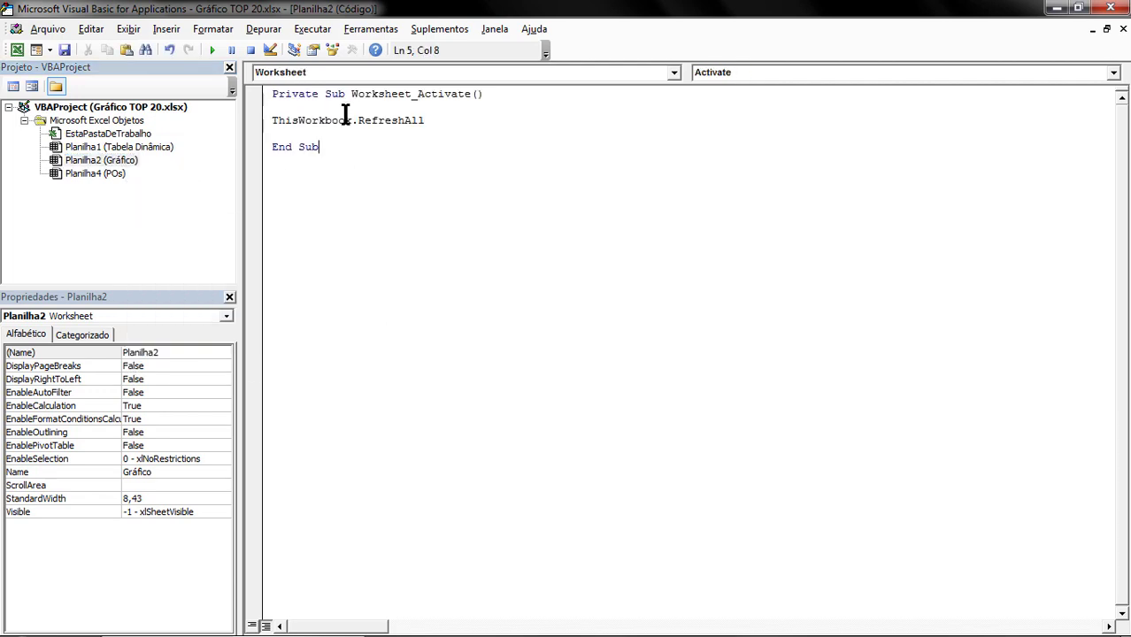
# Check the pasted code in the Planilha1 and Planilha2 modules, then close the Visual Basic editor.
pyautogui.moveTo(345, 149); pyautogui.dragTo(270, 92)
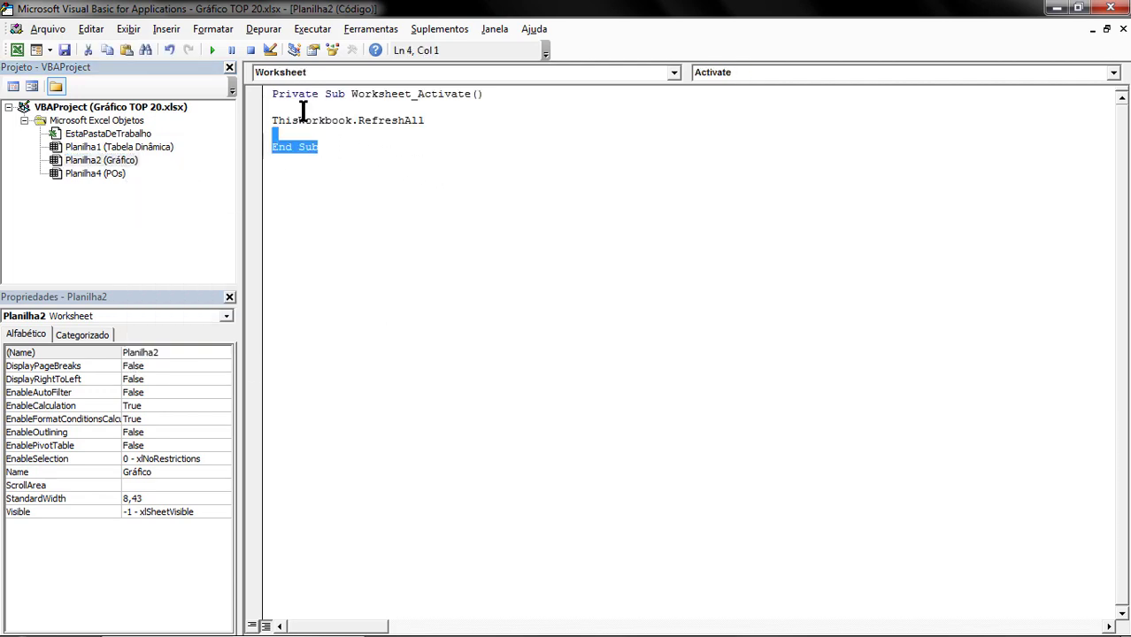
pyautogui.click(334, 161)
pyautogui.click(132, 148)
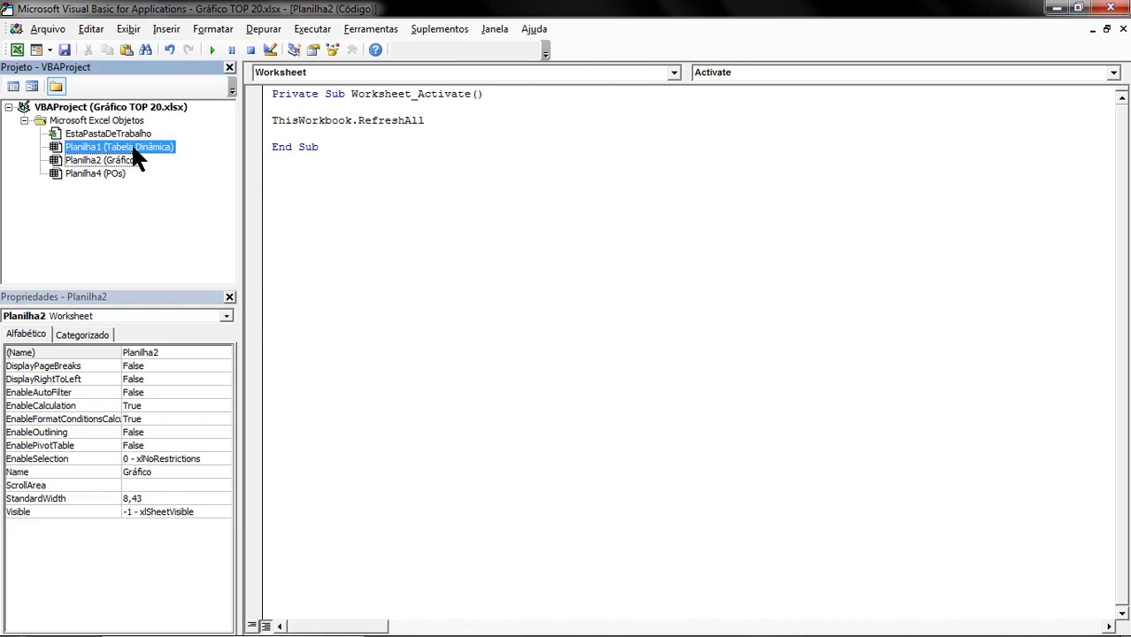
pyautogui.click(133, 161)
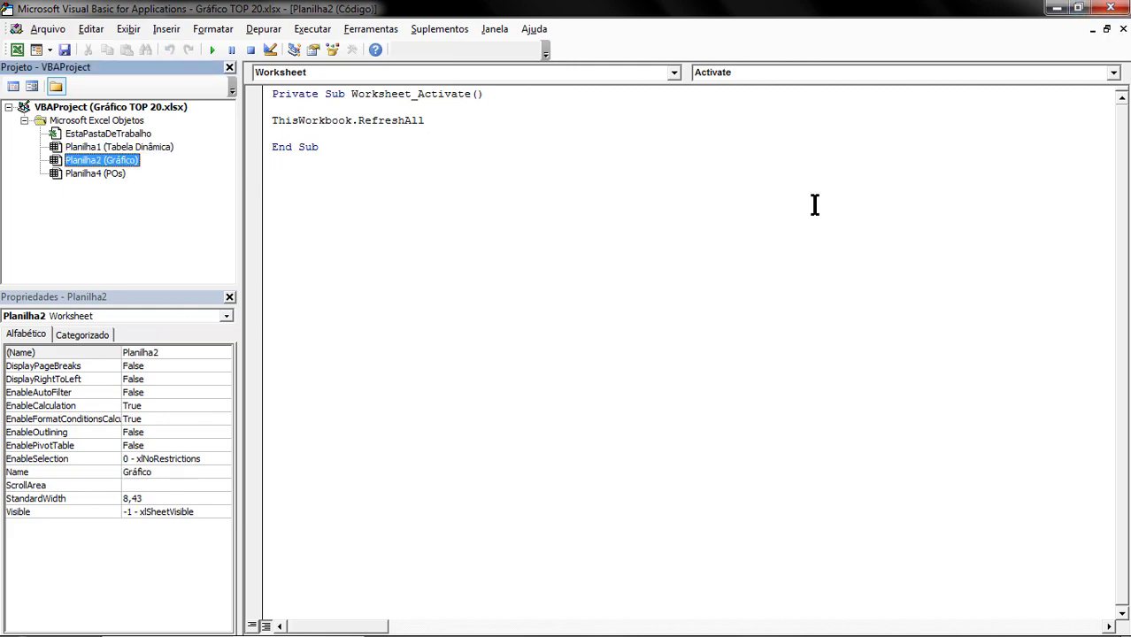
pyautogui.click(1112, 8)
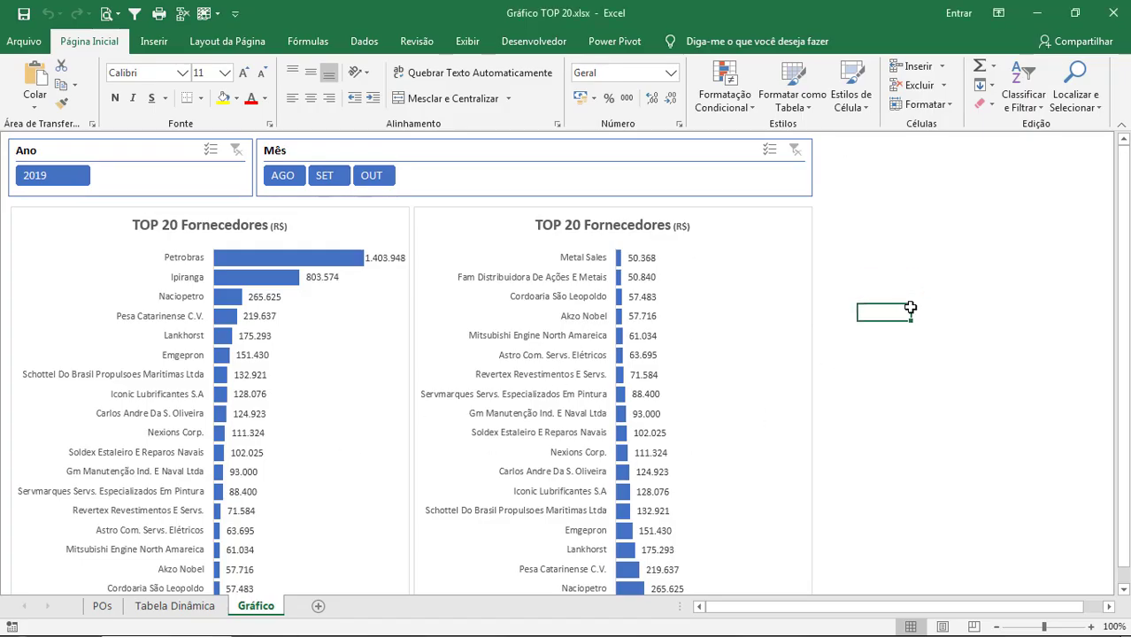
# Set the ribbon to Auto-hide for a full-screen dashboard view.
pyautogui.click(998, 12)
pyautogui.click(937, 51)
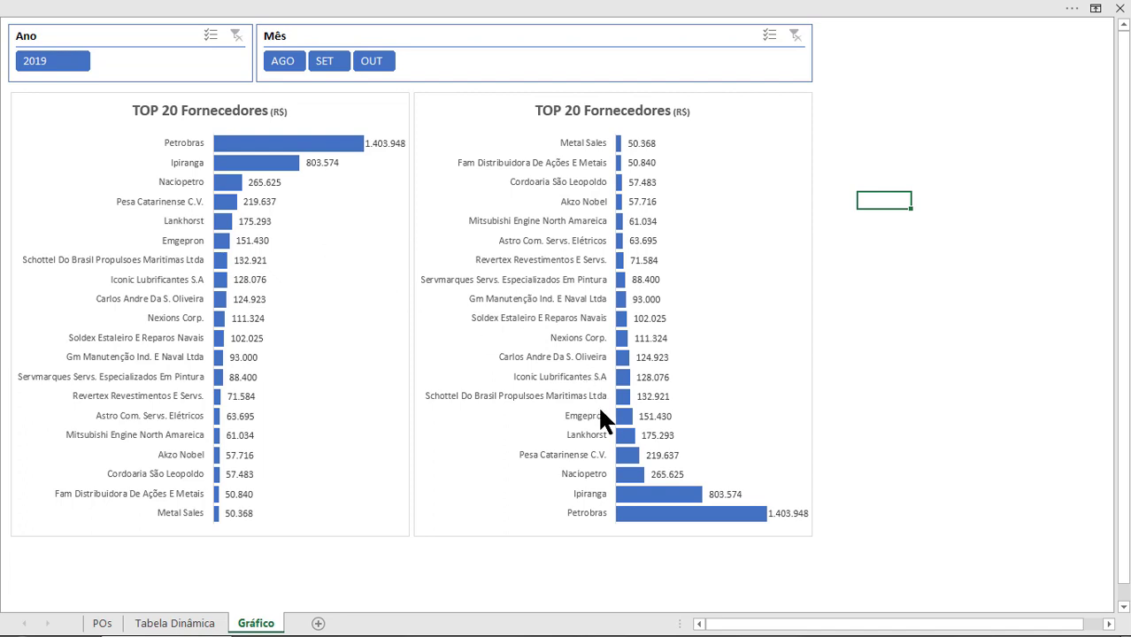
# Add a Metal Sales PO of 1000000 in row 417, copying the date from above, and view the charts.
pyautogui.click(100, 623)
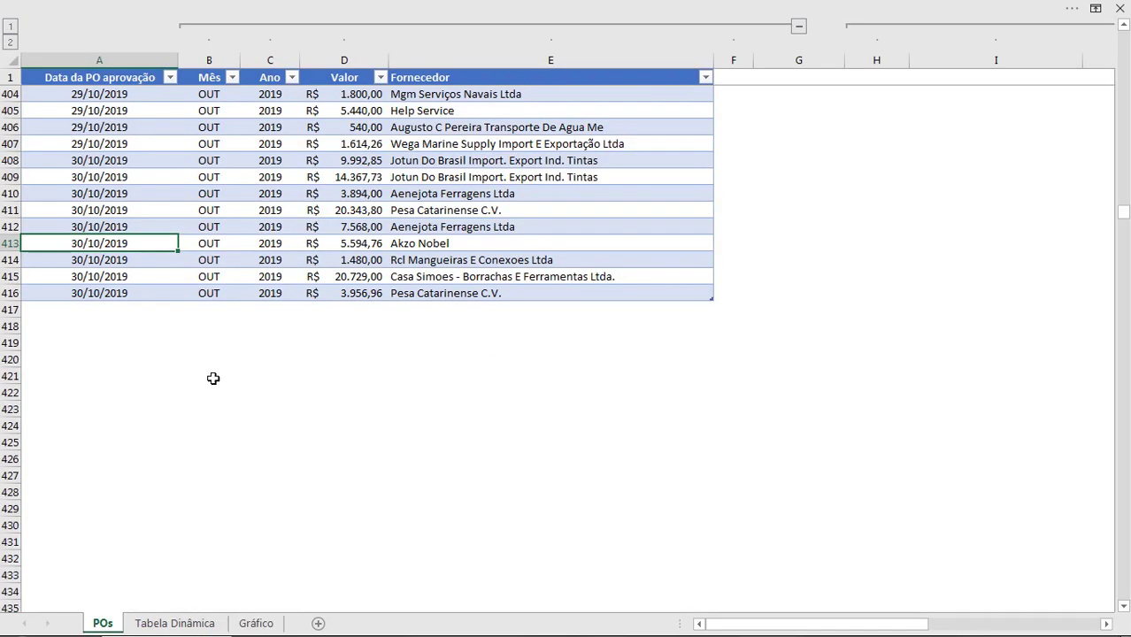
pyautogui.click(418, 305)
pyautogui.write('meta Sales')
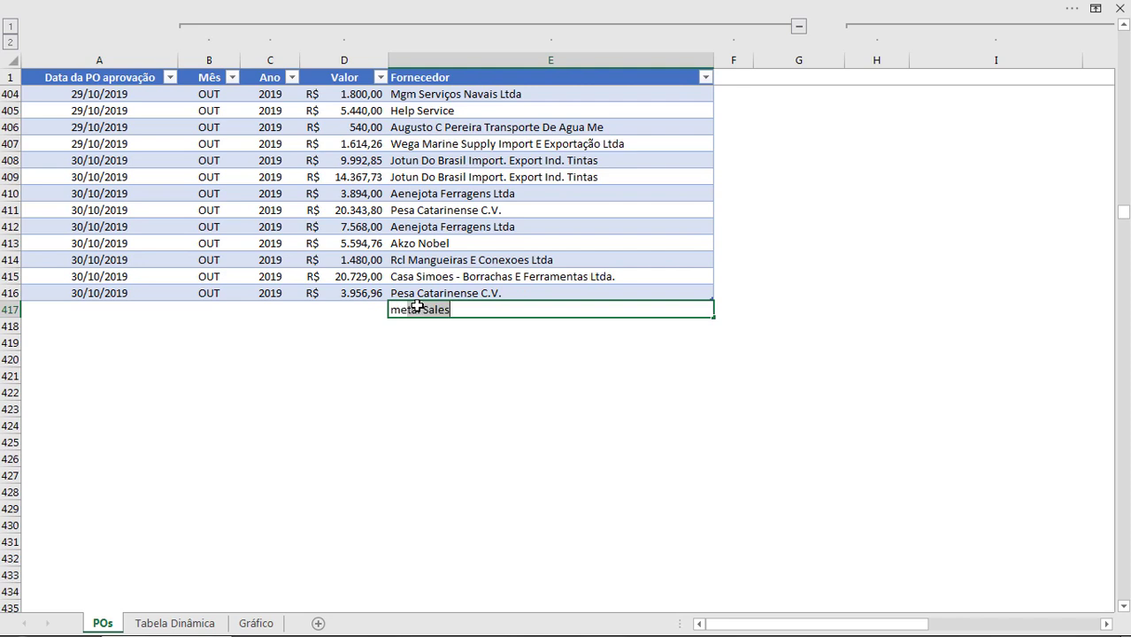
pyautogui.press('Return')
pyautogui.press('Left')
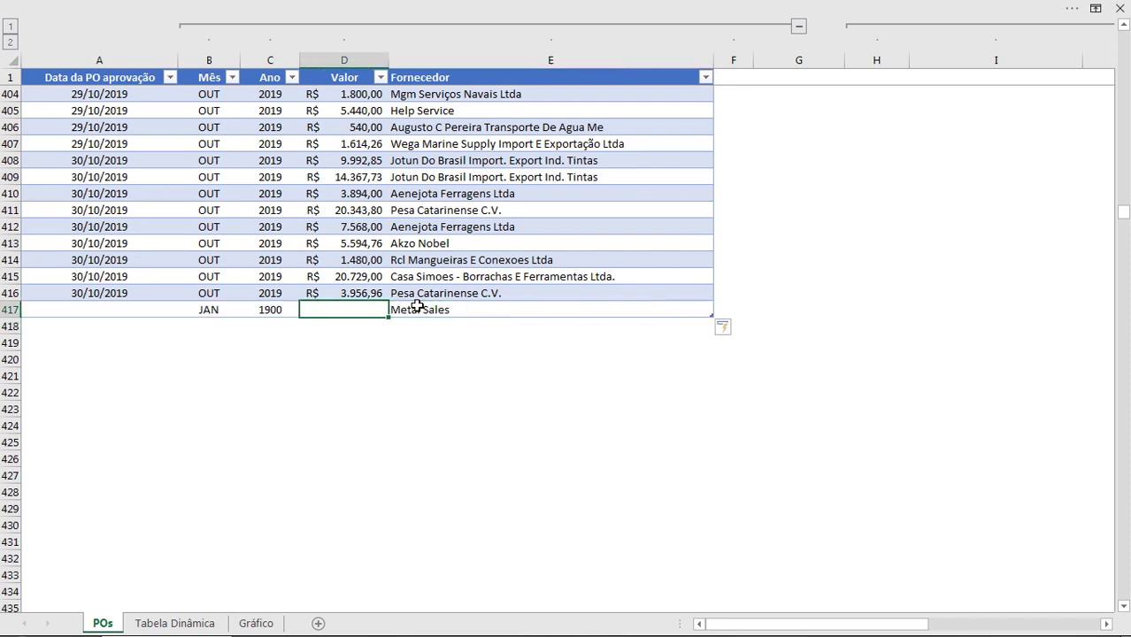
pyautogui.write('100000')
pyautogui.write('0')
pyautogui.press('Left')
pyautogui.press('Left')
pyautogui.press('Left')
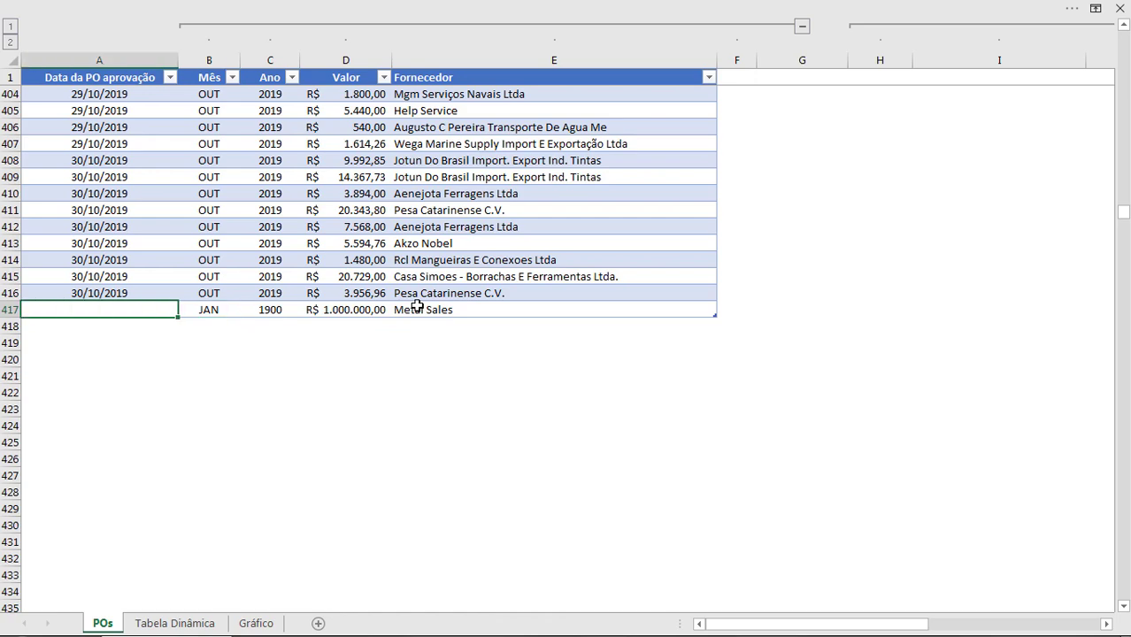
pyautogui.hotkey('ctrl', 'd')
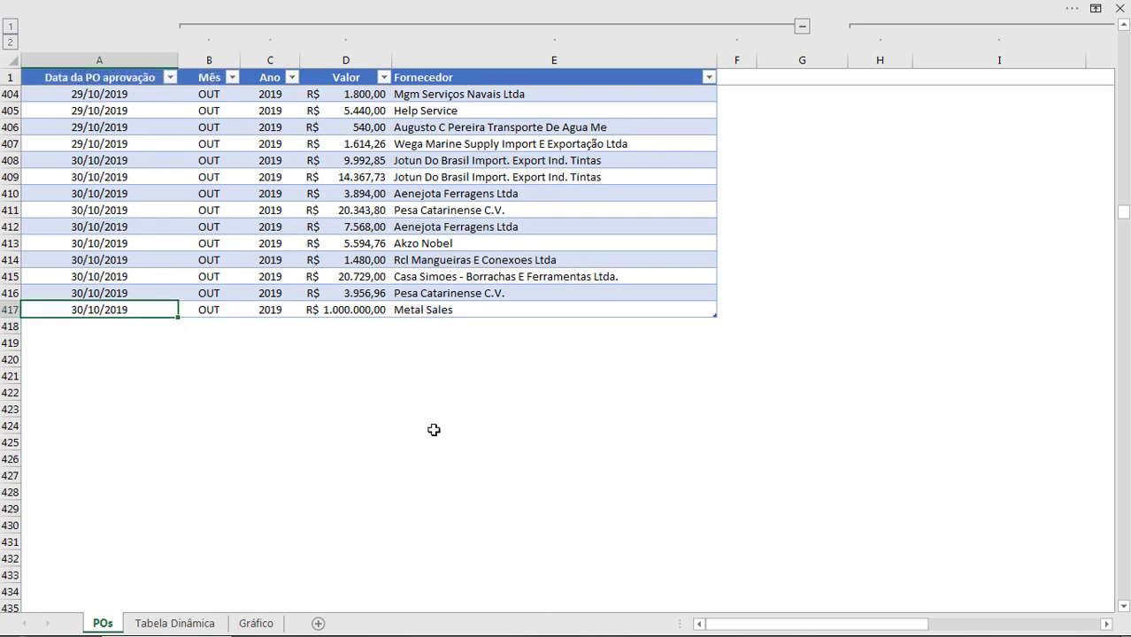
pyautogui.click(269, 624)
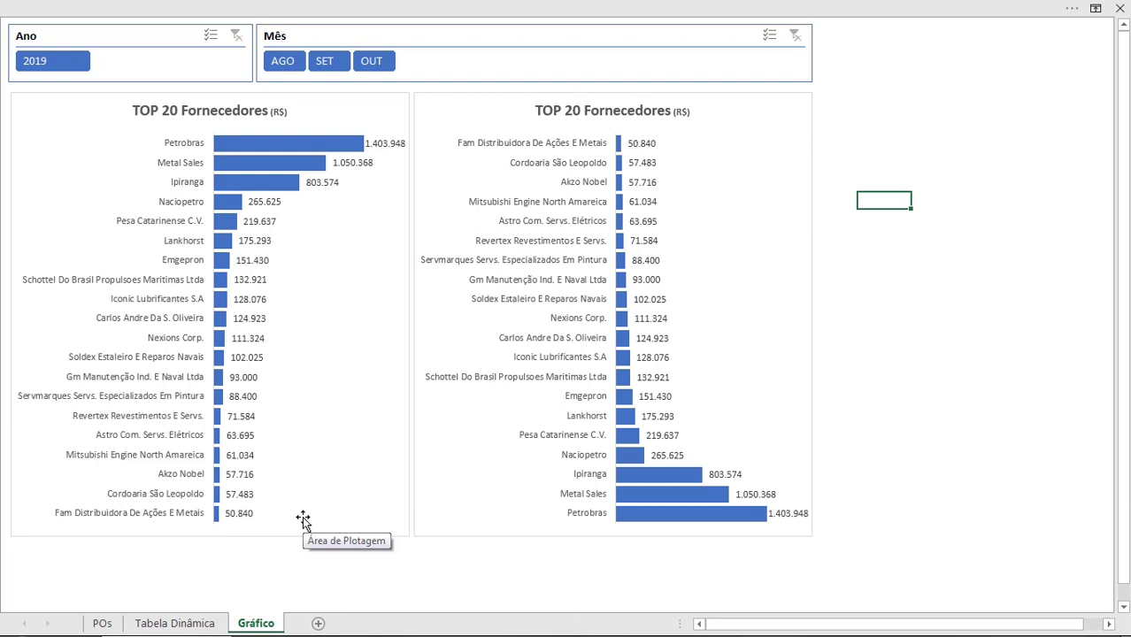
# Cycle the Mês slicer through SET and OUT, leaving both charts filtered to AGO.
pyautogui.click(326, 61)
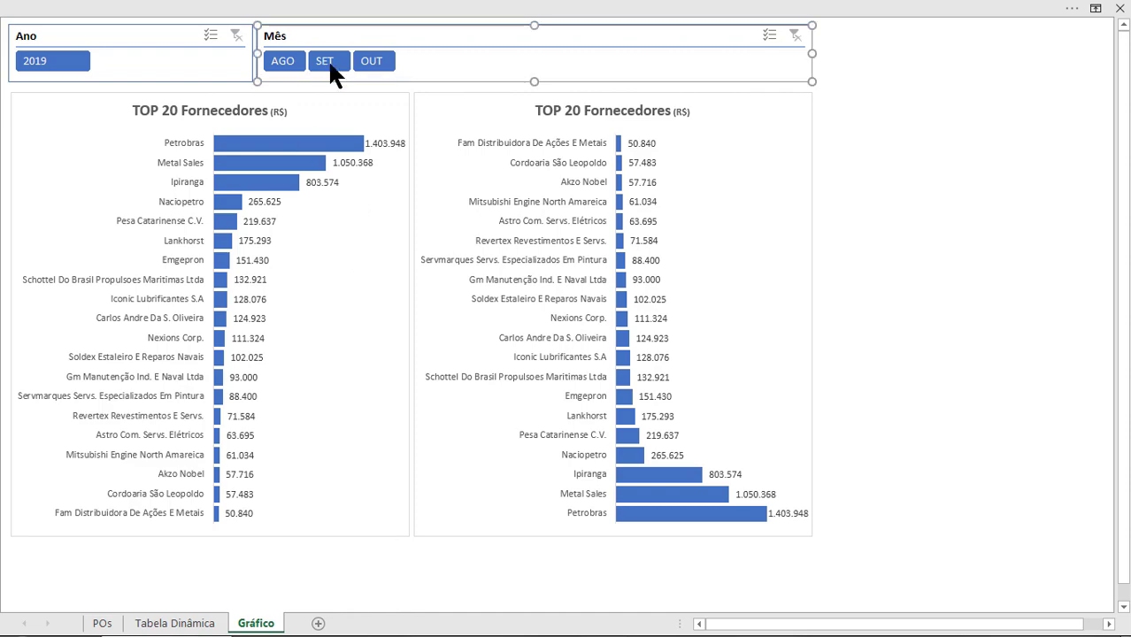
pyautogui.click(371, 61)
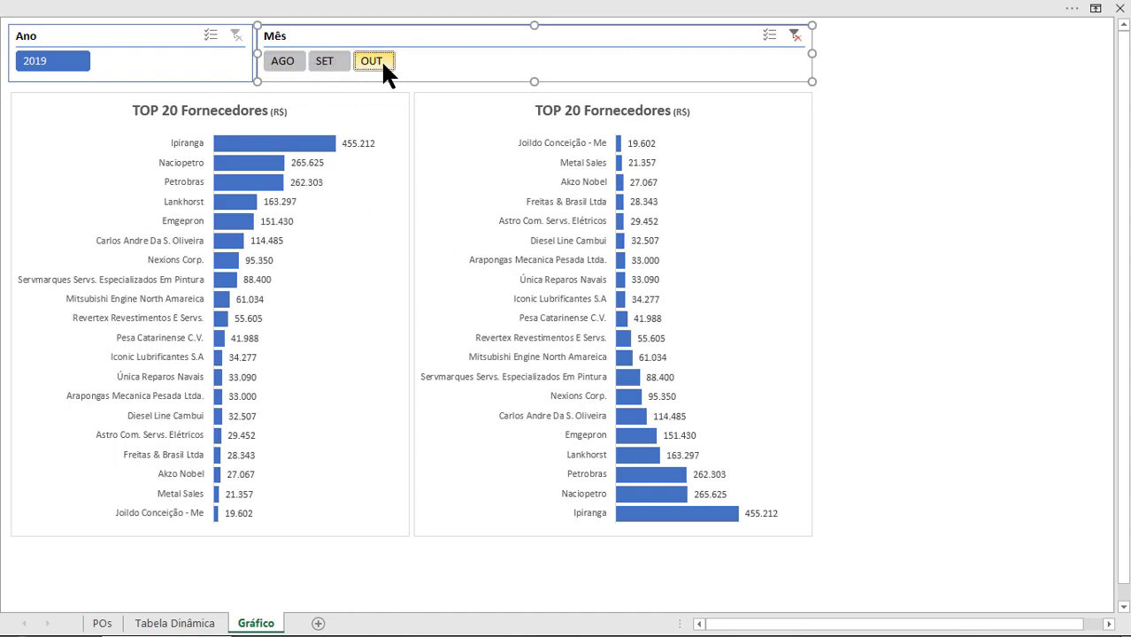
pyautogui.click(284, 61)
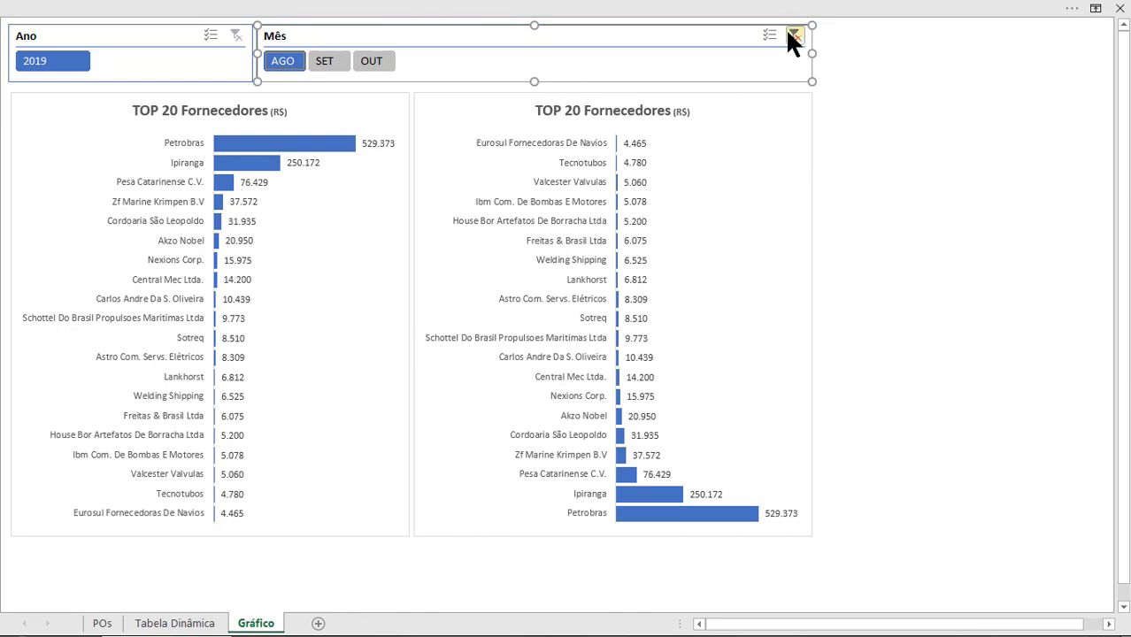